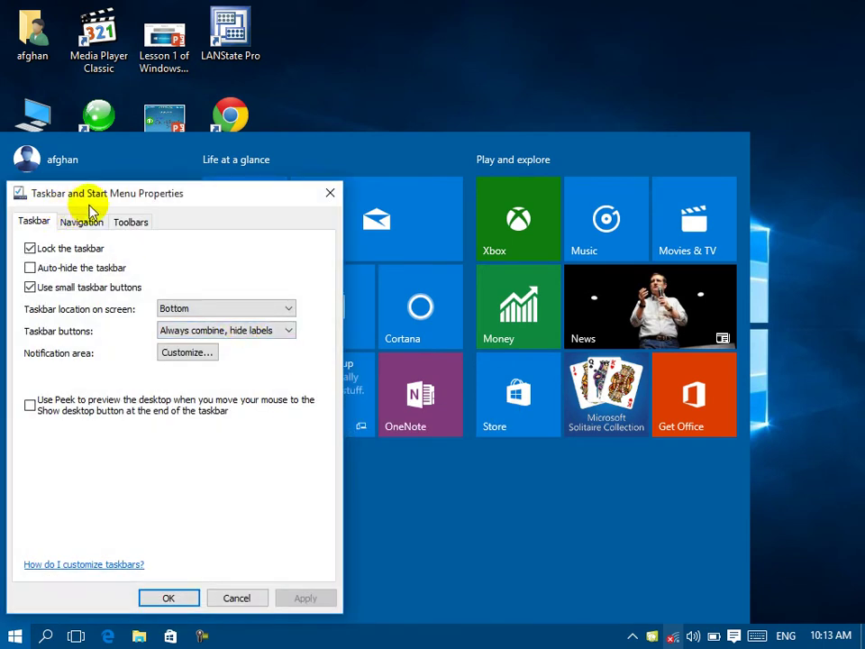
Move the taskbar properties dialog to the middle of the desktop, then unlock the taskbar and apply the change
click(476, 122)
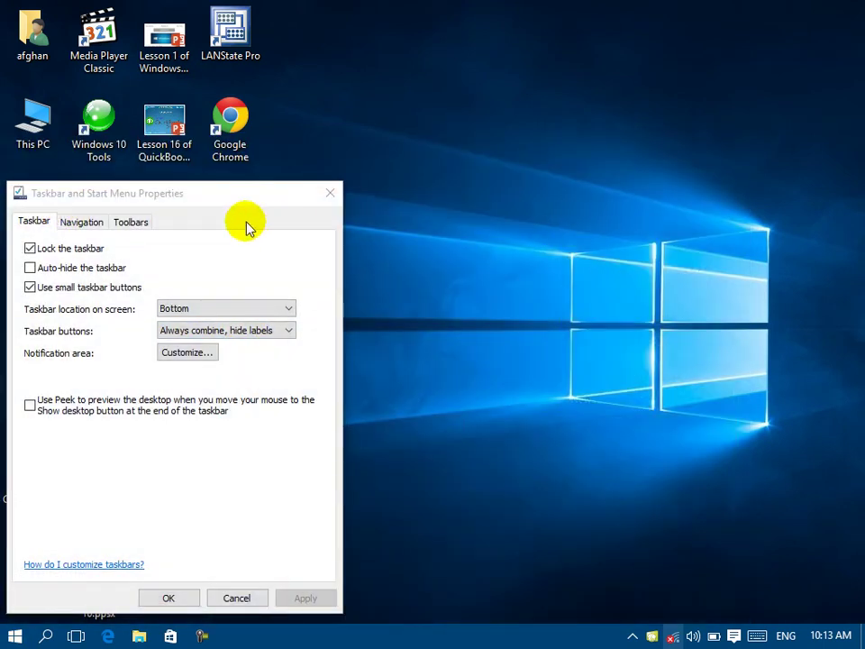
drag(259, 199, 541, 140)
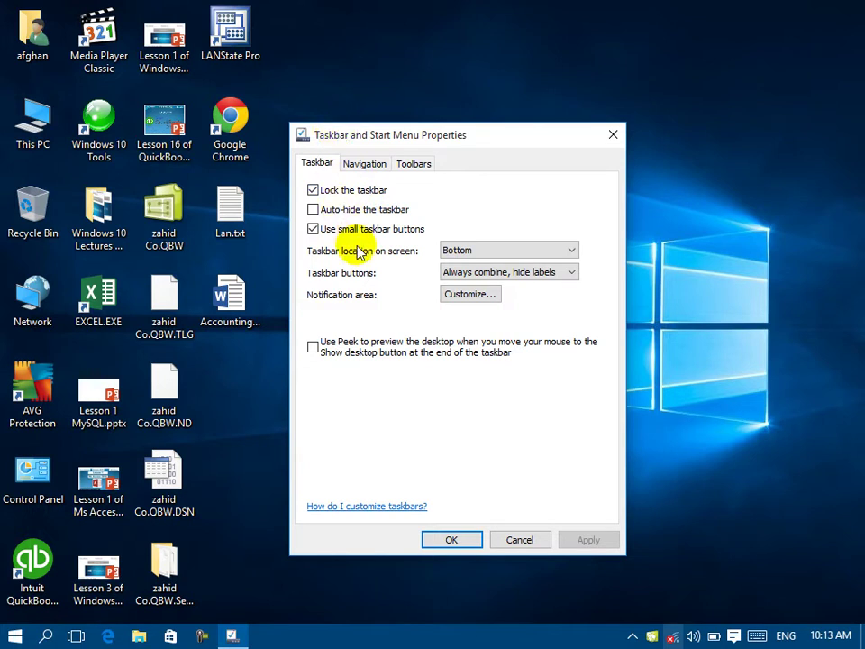
click(329, 189)
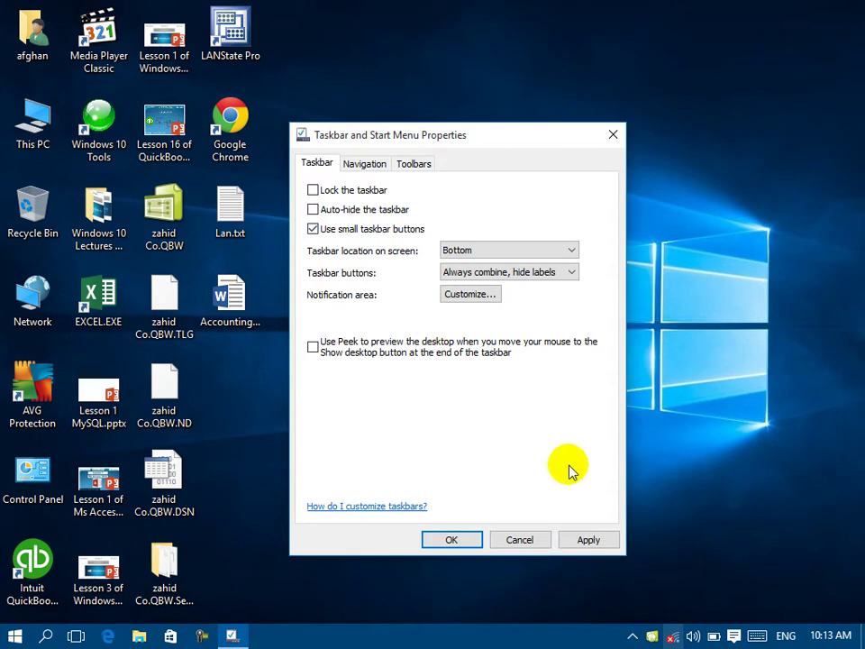
click(598, 540)
Try moving the unlocked taskbar, then lock it again and apply the setting
drag(430, 638, 307, 621)
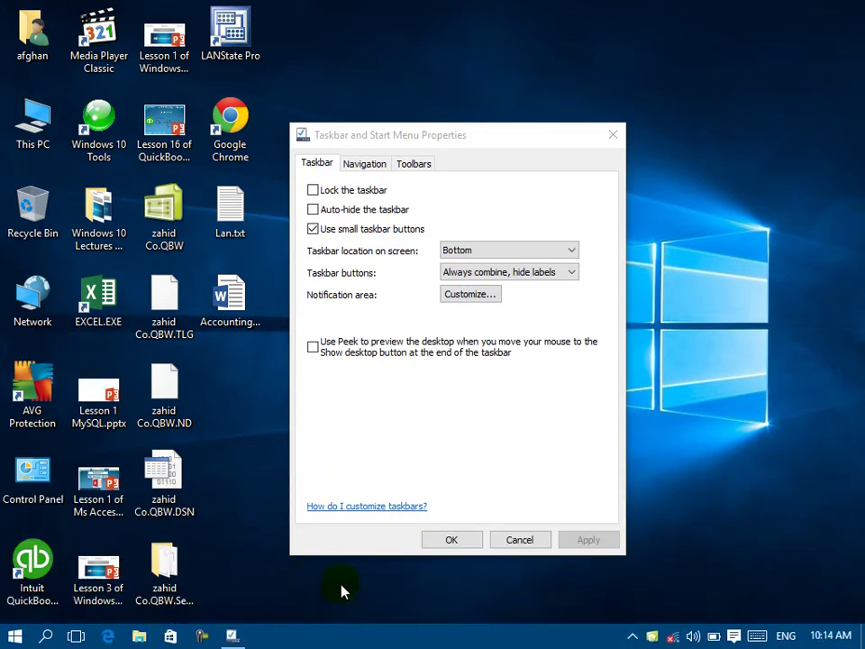
click(333, 189)
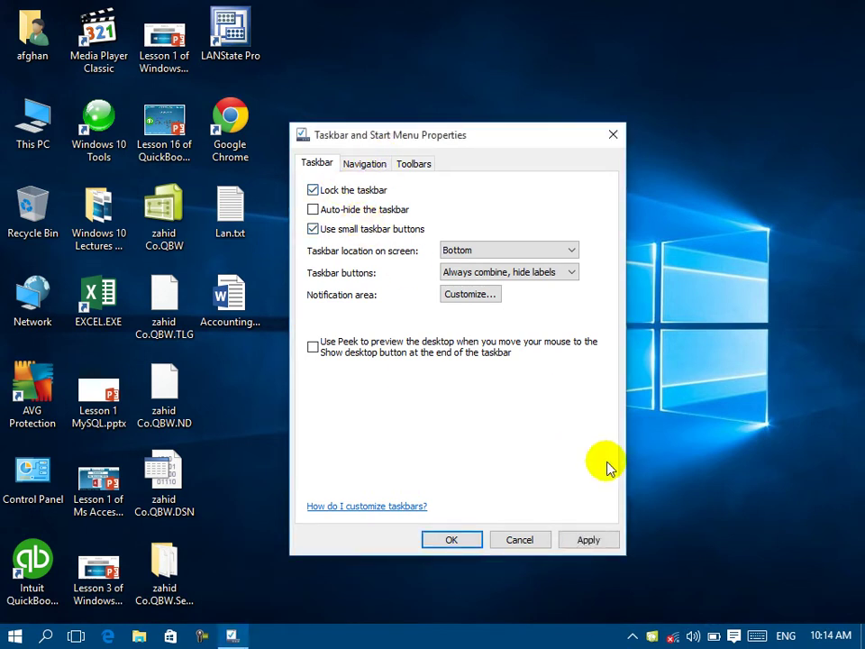
click(590, 541)
Unlock the taskbar, enable auto-hide and apply, then check how the hidden taskbar behaves
click(323, 192)
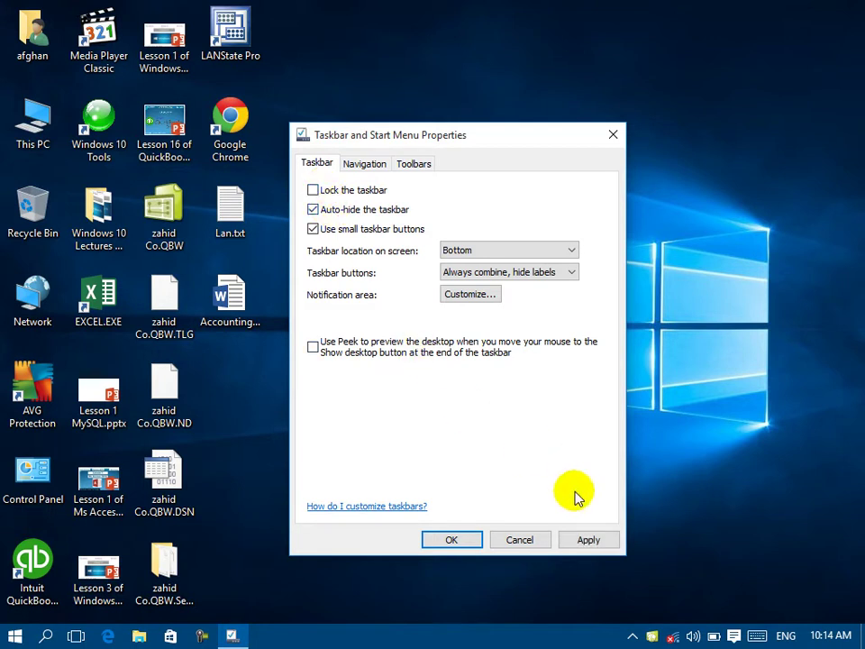
click(588, 540)
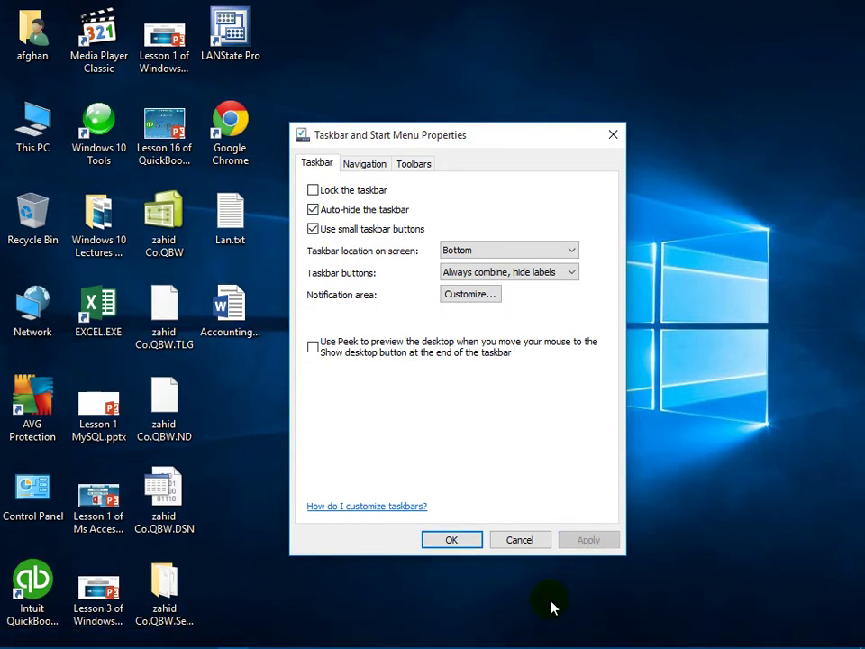
mouse_move(536, 641)
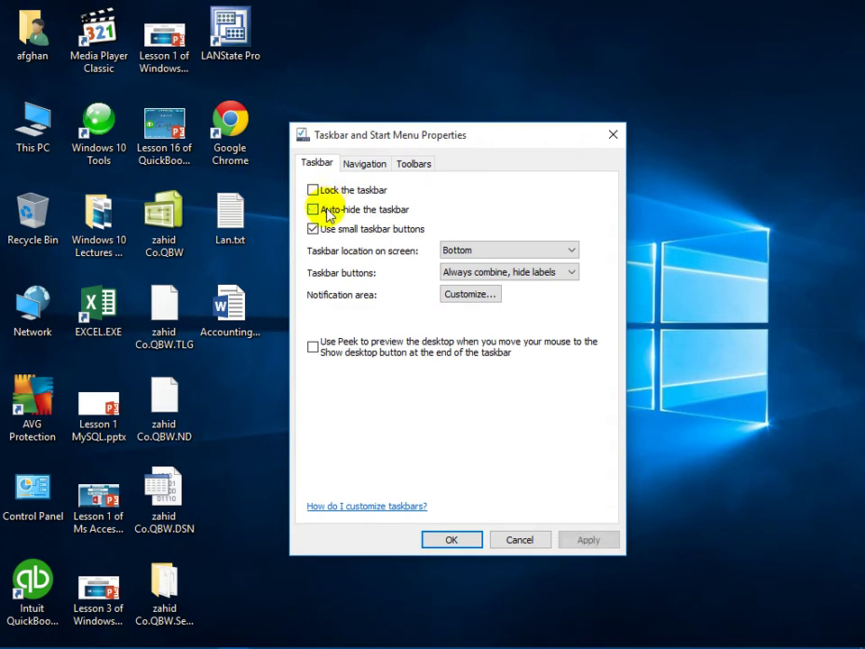
Turn off auto-hide, lock the taskbar and apply both settings
click(315, 210)
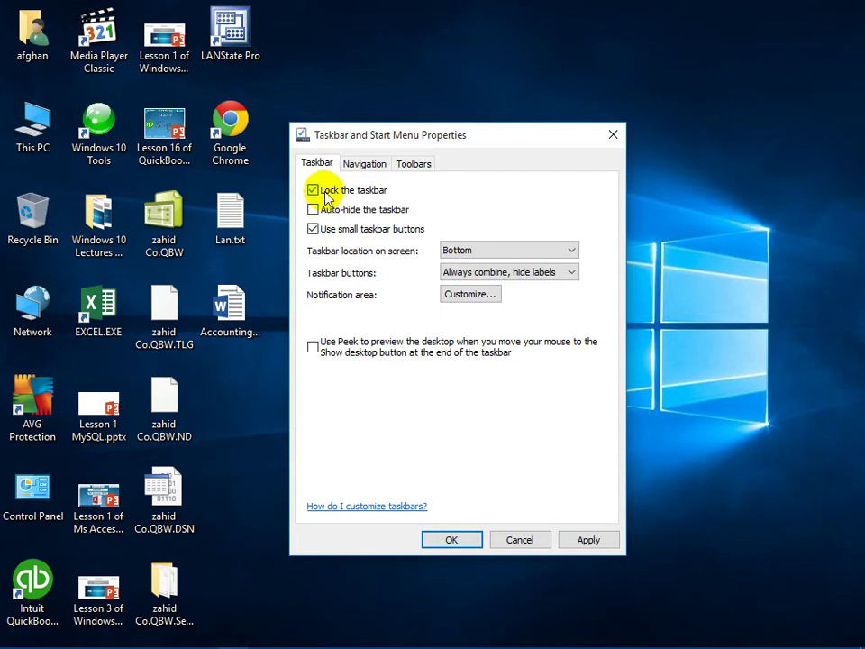
click(585, 540)
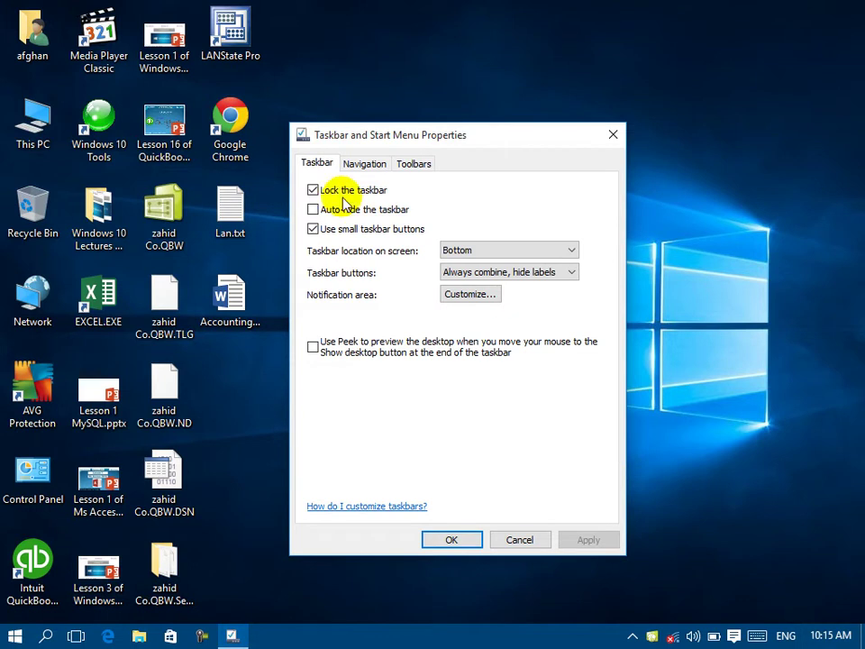
Disable small taskbar buttons, apply the change and check the larger taskbar
click(338, 233)
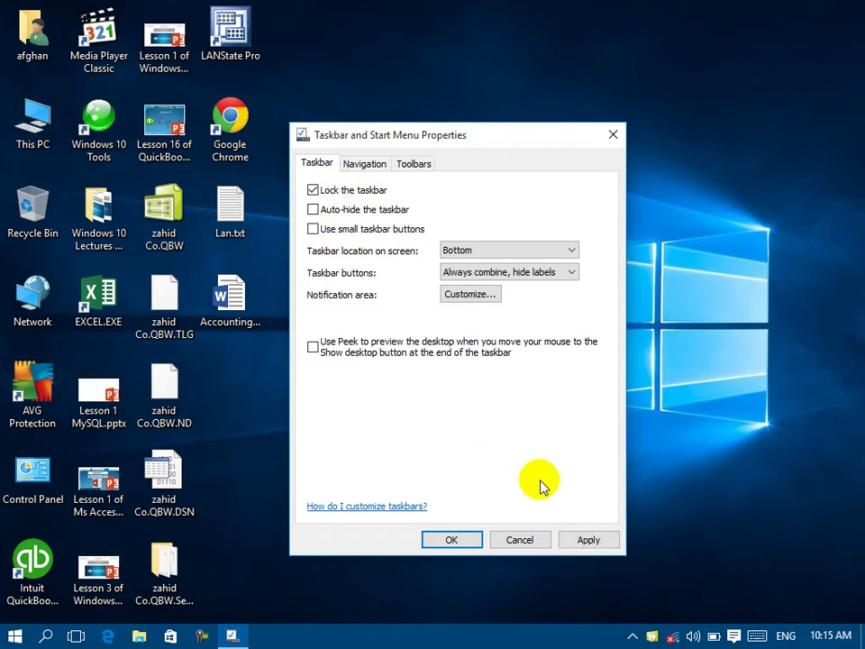
click(585, 540)
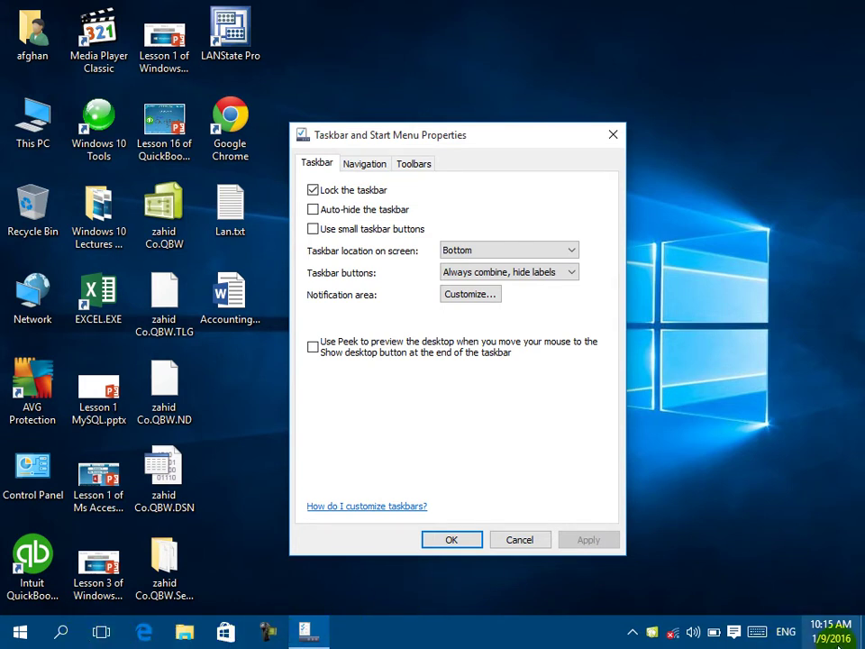
mouse_move(840, 645)
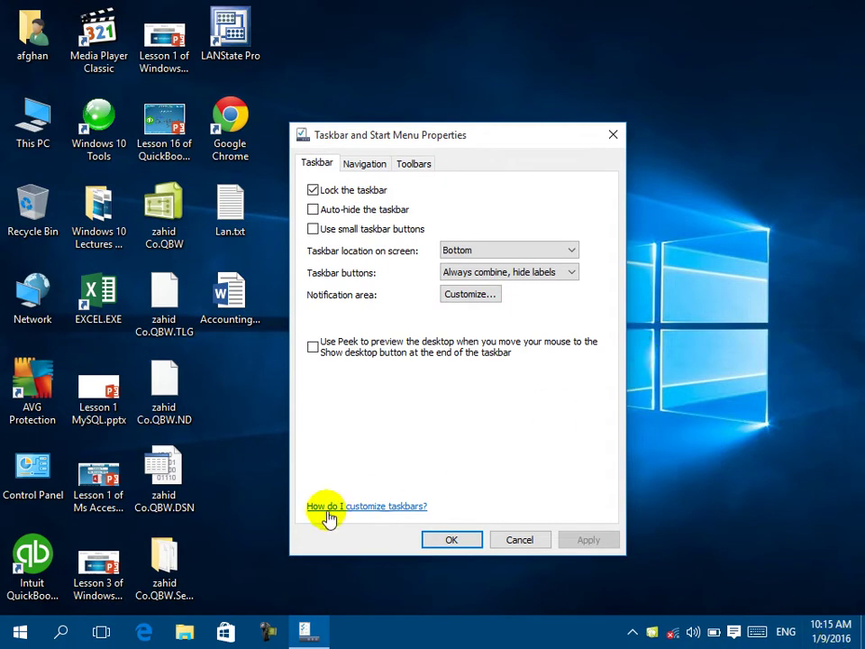
Enable small taskbar buttons again and apply the setting
click(358, 230)
click(598, 539)
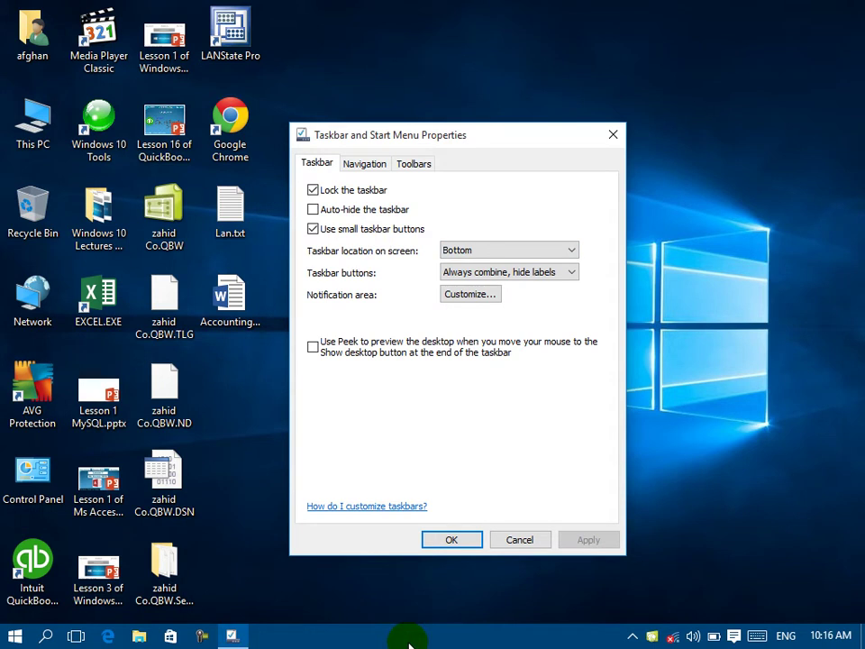
Set the taskbar location on screen to Left and apply it
click(529, 252)
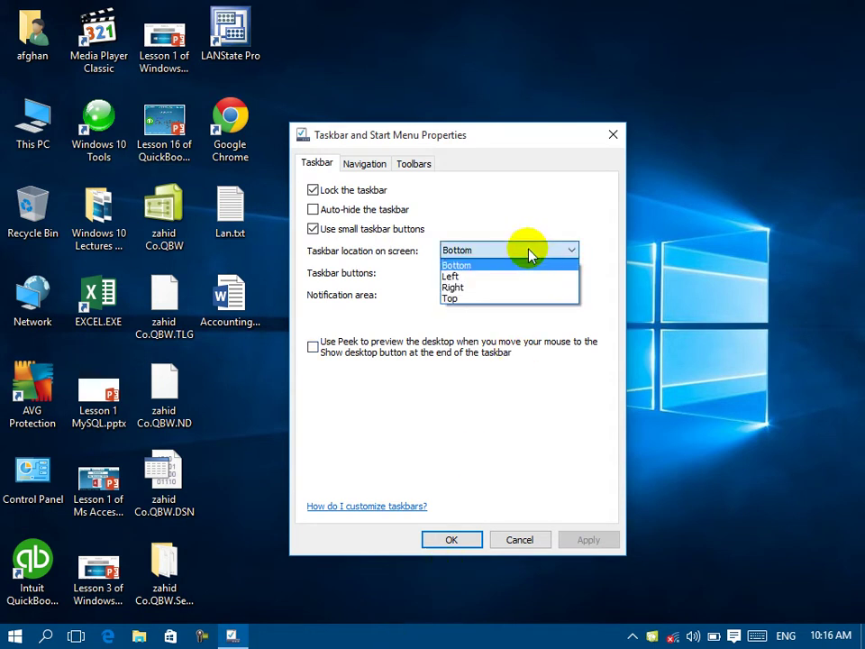
click(458, 276)
click(587, 543)
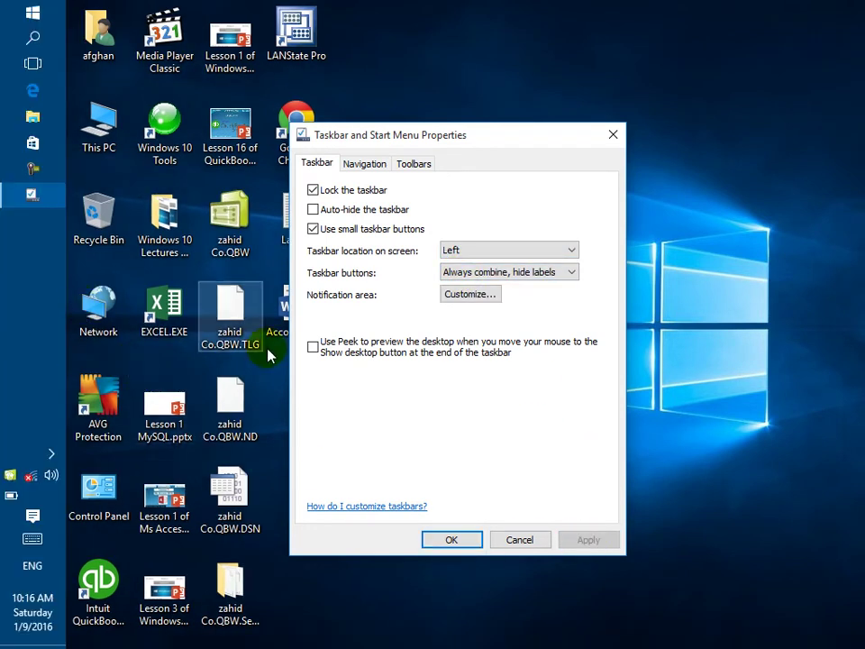
Set the taskbar location on screen to Right and apply it
click(503, 251)
click(490, 288)
click(616, 540)
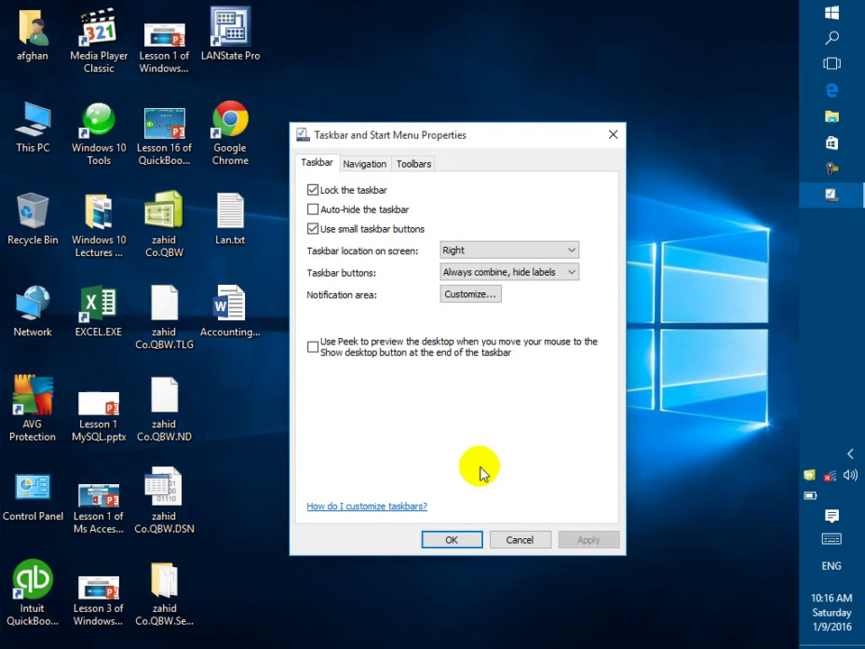
Set the taskbar location on screen to Top and apply it
click(496, 251)
click(466, 300)
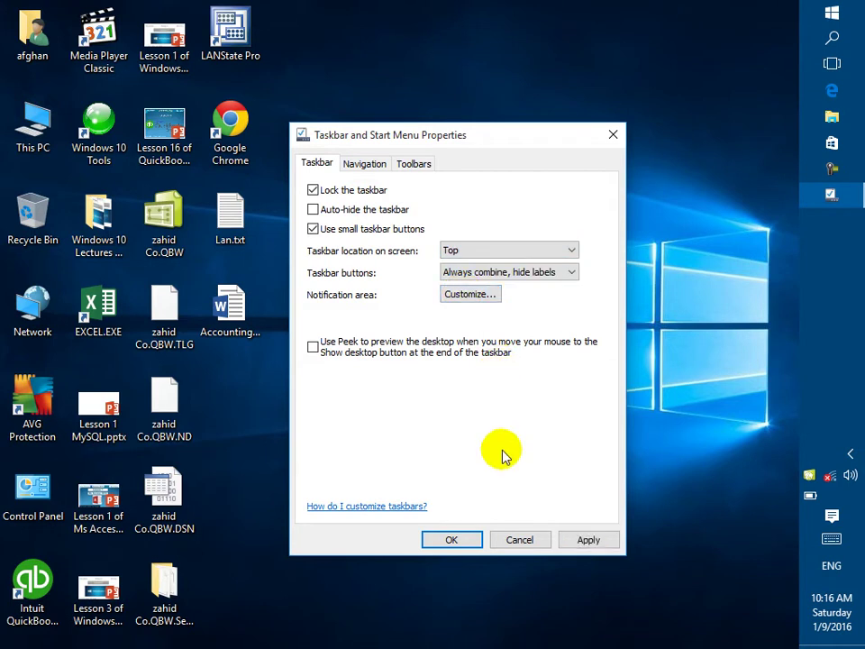
click(589, 540)
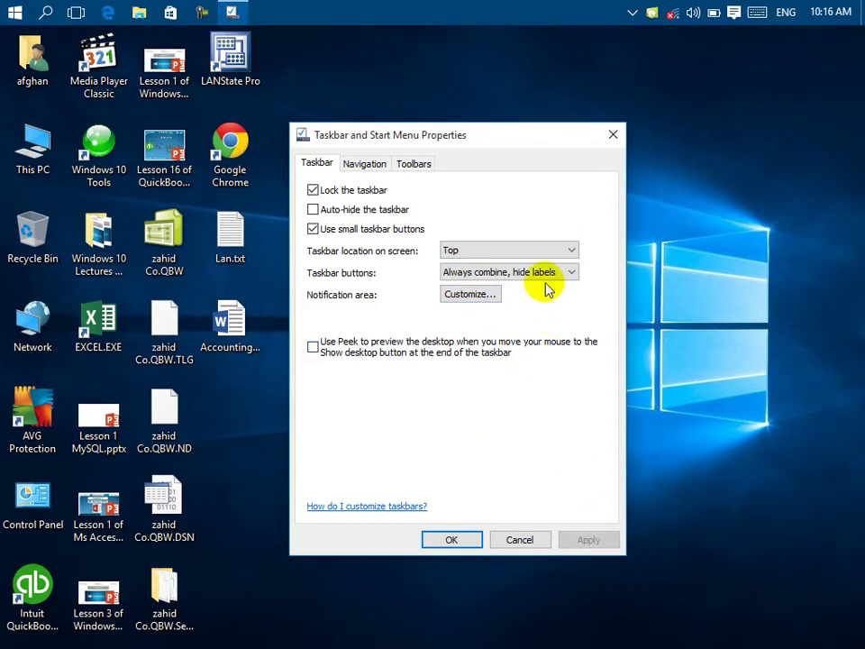
Set the taskbar location on screen back to Bottom and apply it
click(540, 252)
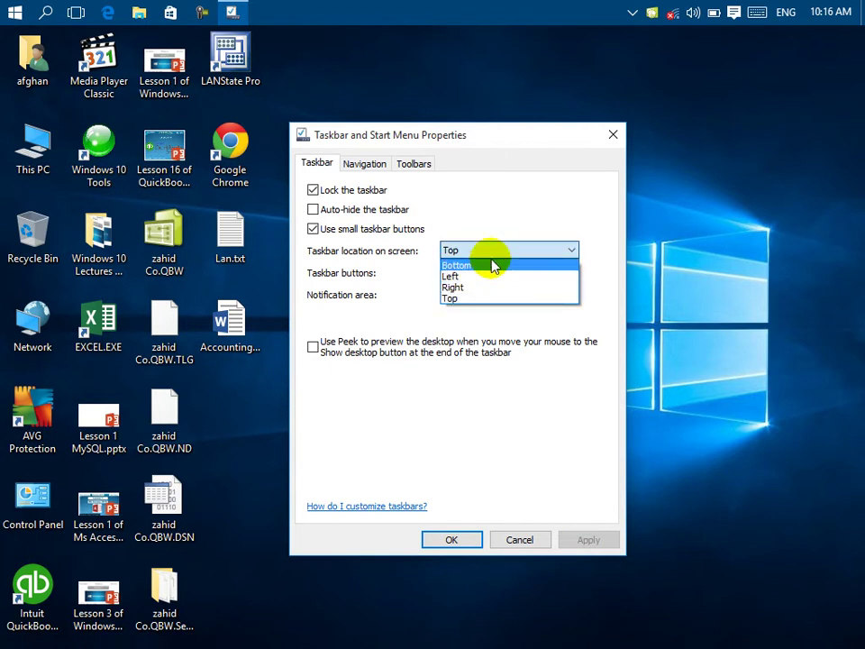
click(524, 265)
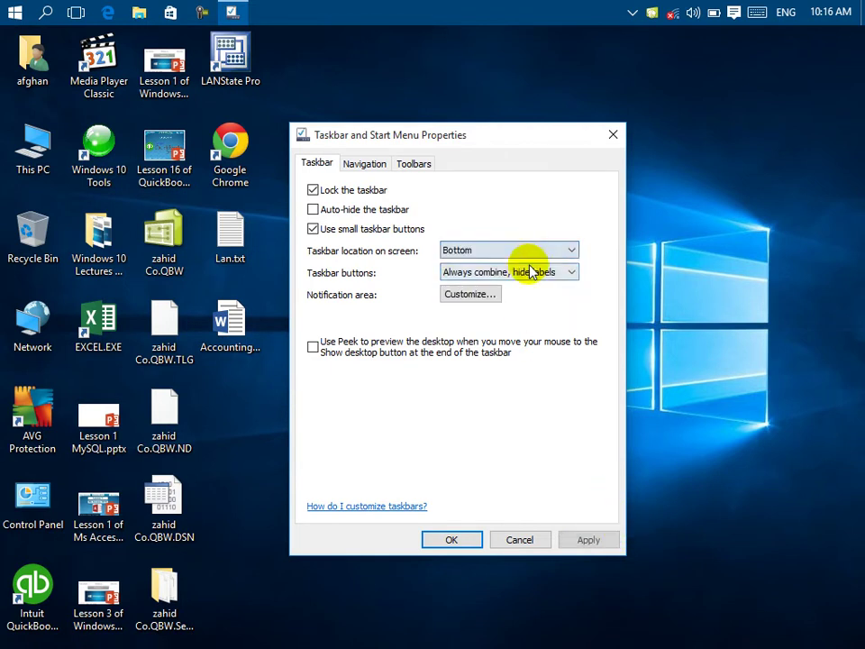
click(591, 541)
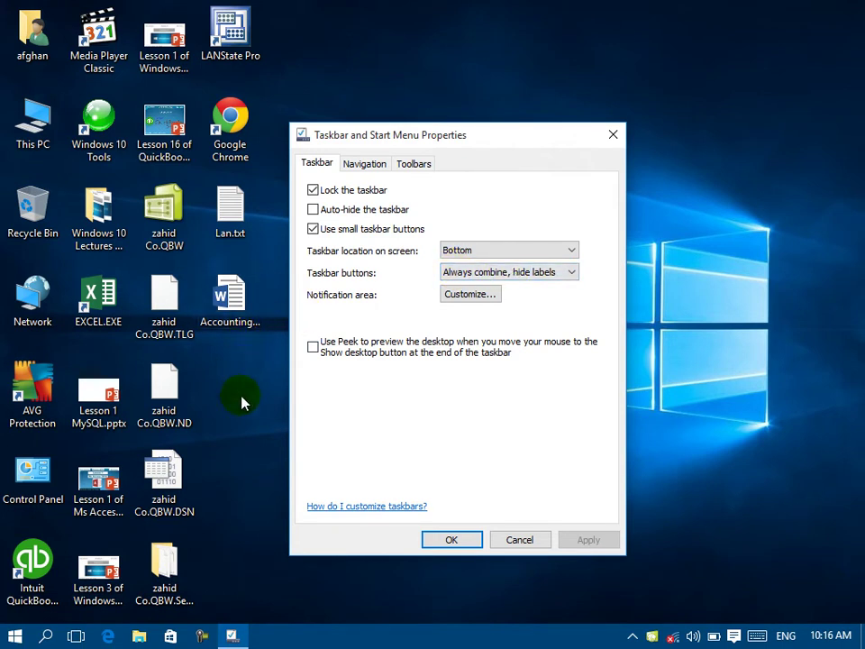
Switch to Excel, dismissing the taskbar properties dialog, and open blank workbooks to show their combined window previews from the taskbar
double_click(104, 302)
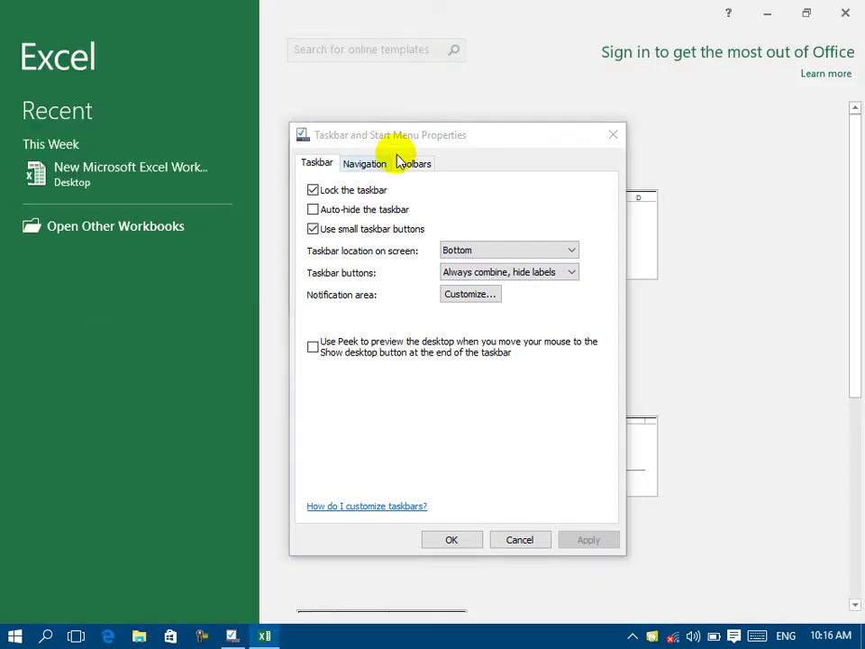
click(613, 136)
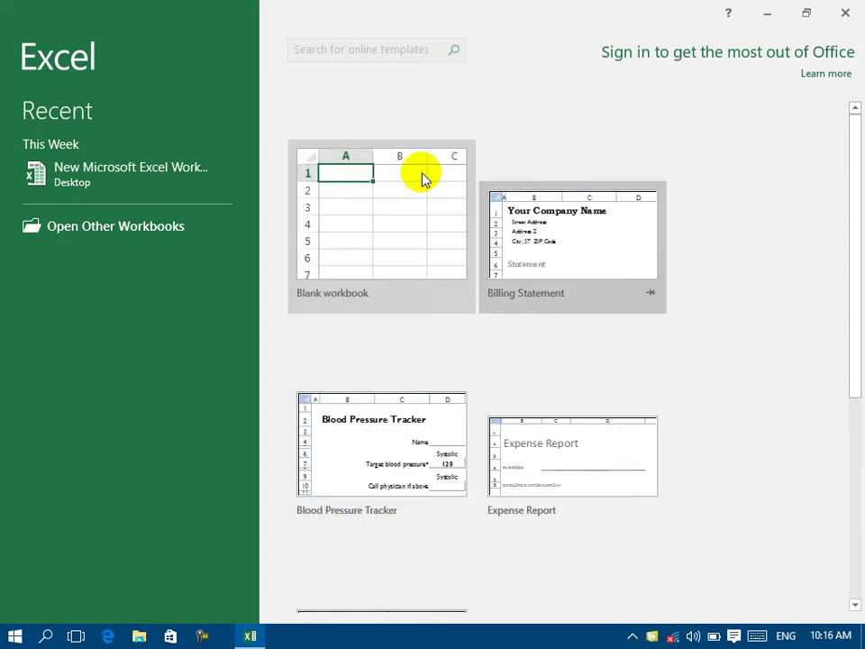
click(346, 196)
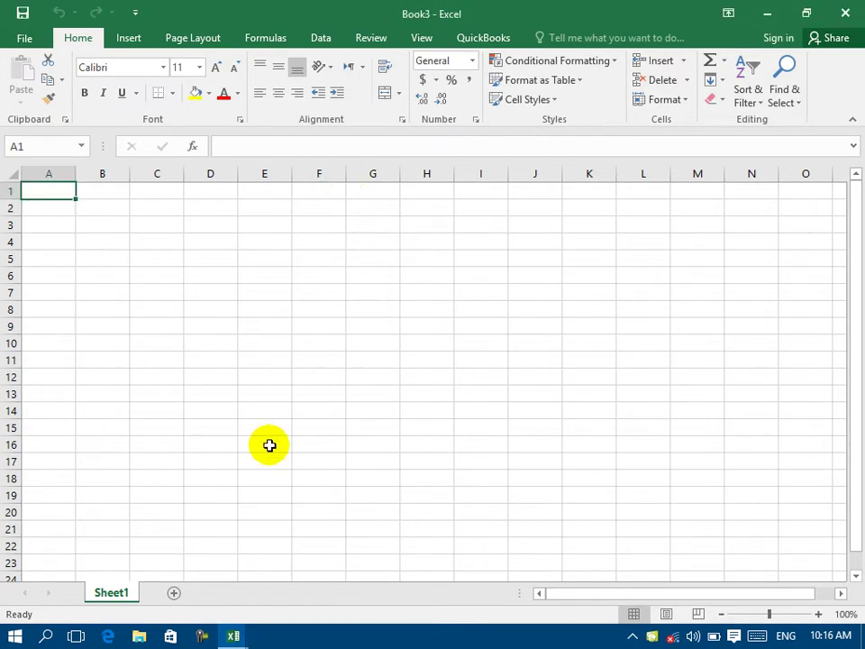
click(230, 637)
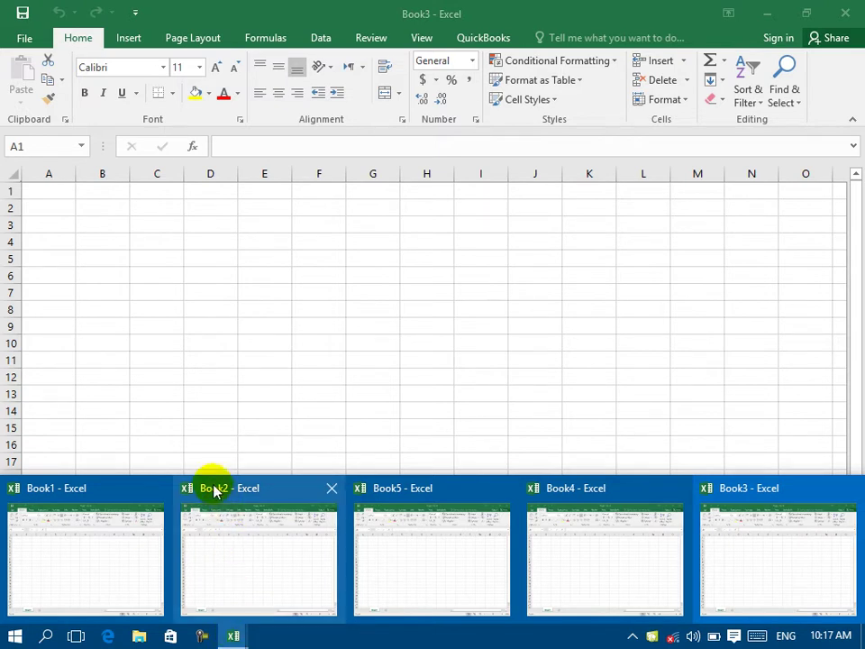
Reopen the taskbar properties, set the taskbar buttons to Combine when taskbar is full, apply, and check the Excel window group
right_click(347, 637)
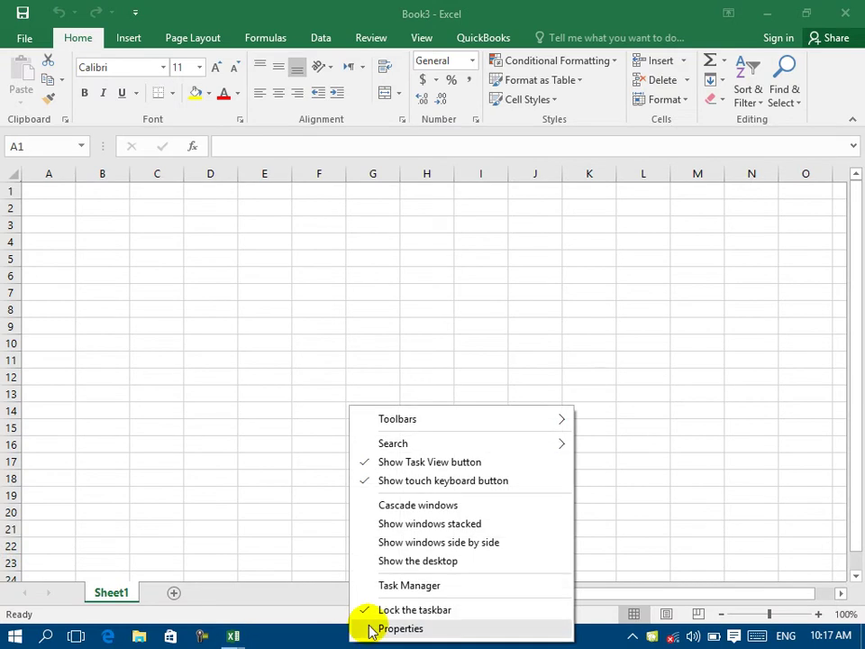
click(369, 630)
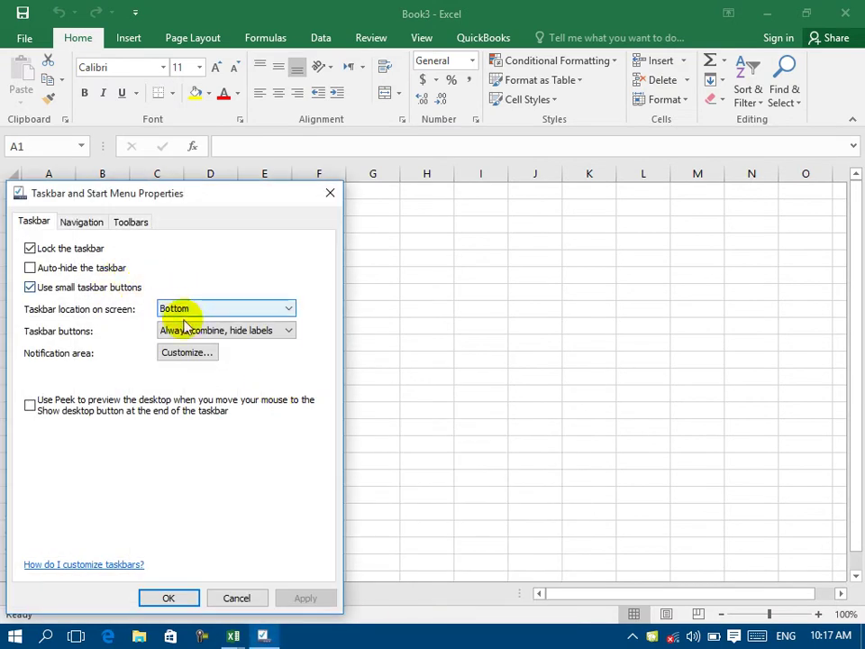
click(185, 332)
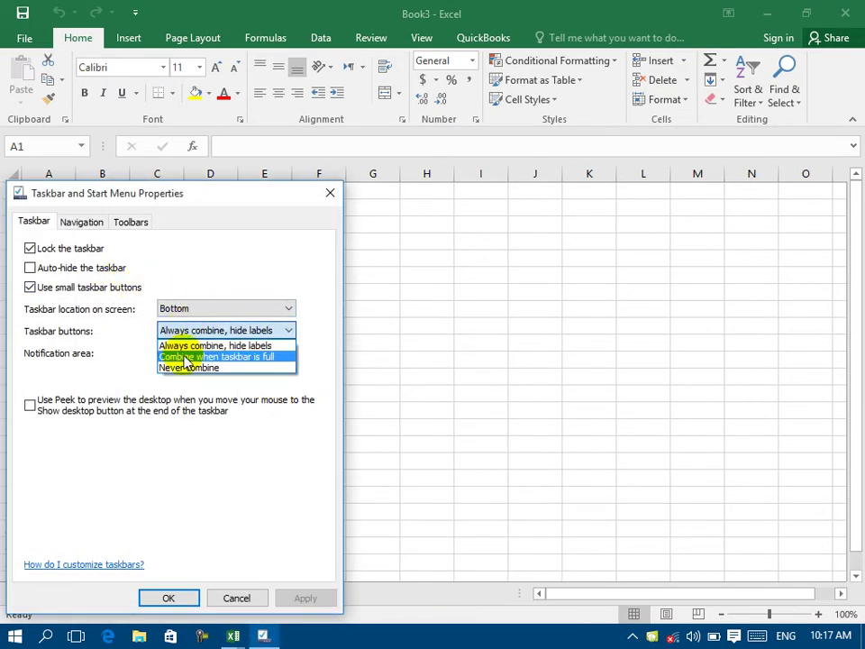
click(185, 357)
click(304, 597)
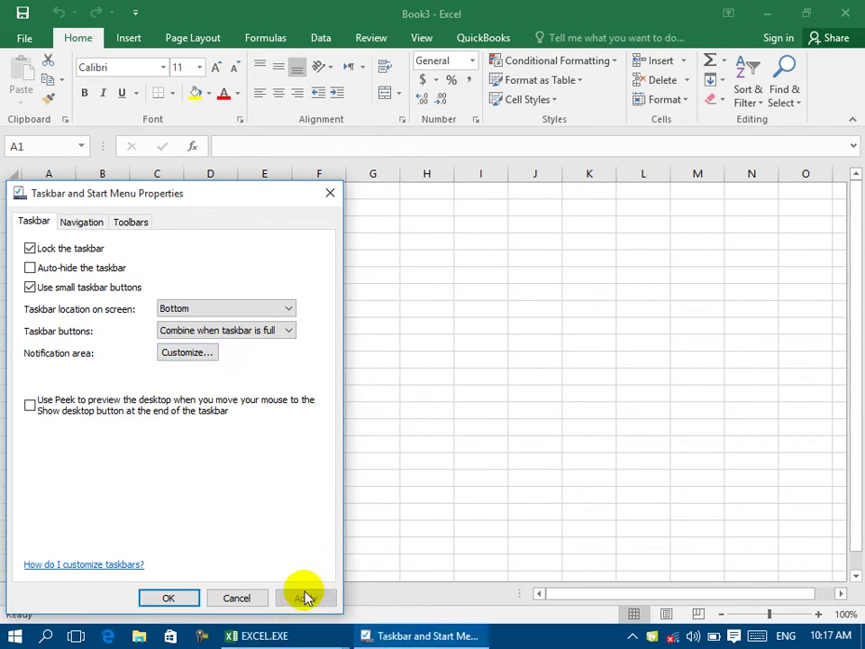
click(270, 638)
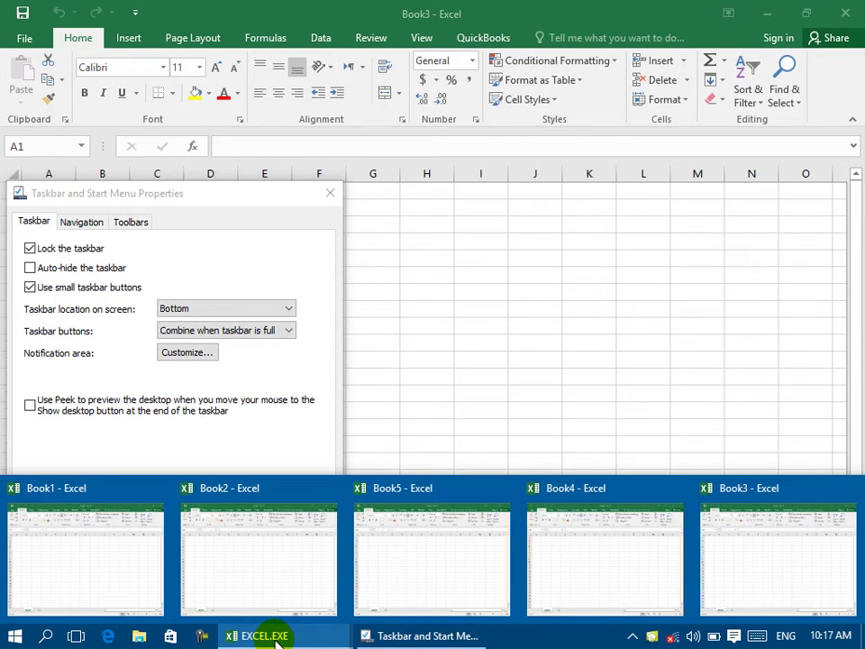
Set the taskbar buttons to Never combine, apply it and preview the separate Excel workbook buttons
click(221, 331)
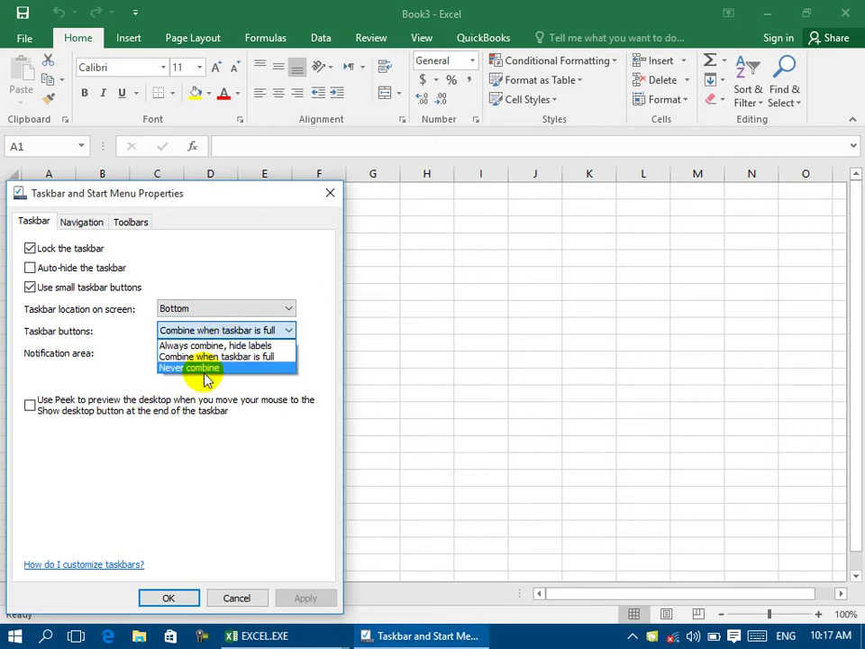
click(206, 371)
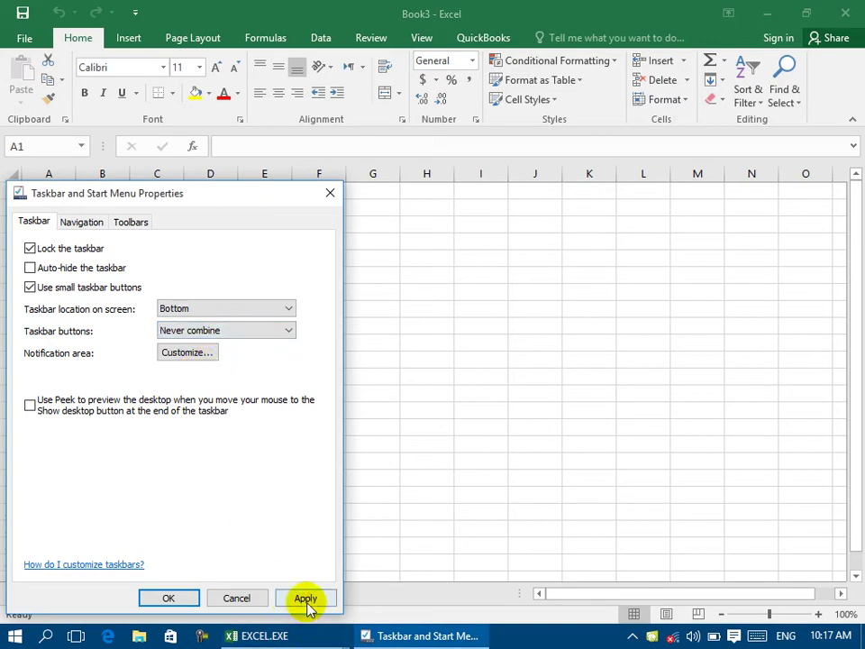
click(306, 599)
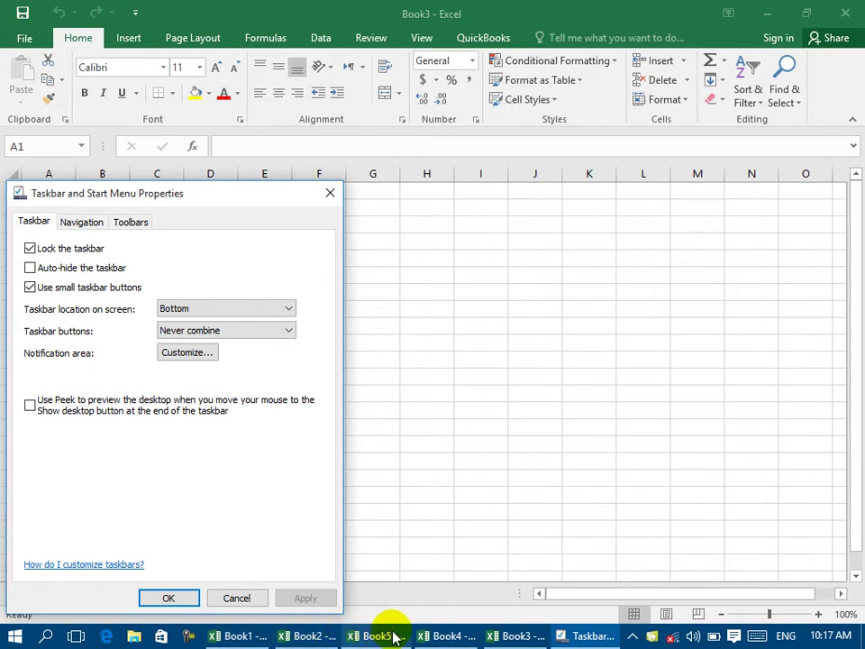
mouse_move(386, 635)
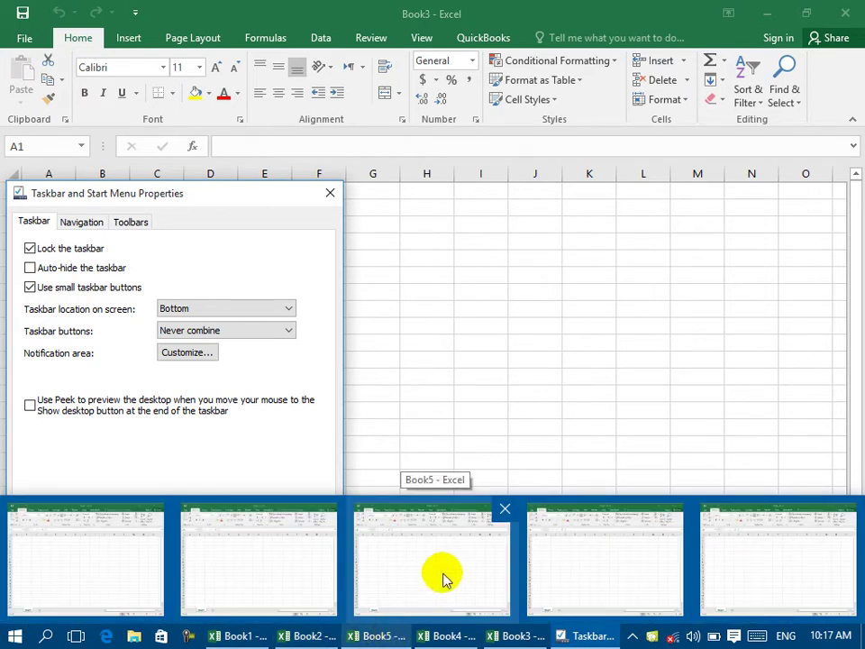
Close all the open Excel workbooks, starting with Book5 from its taskbar preview
click(502, 515)
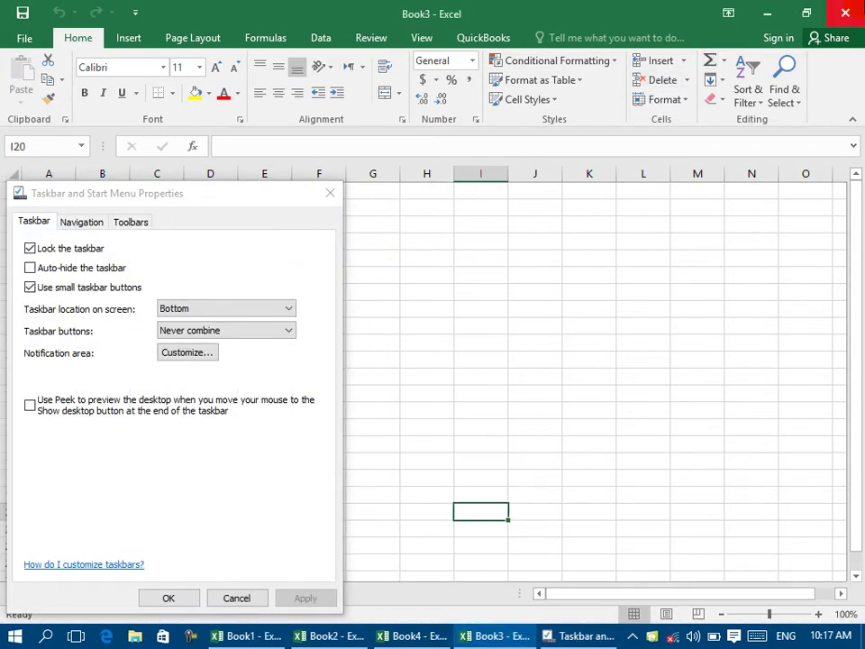
click(847, 13)
click(847, 13)
click(847, 13)
click(848, 12)
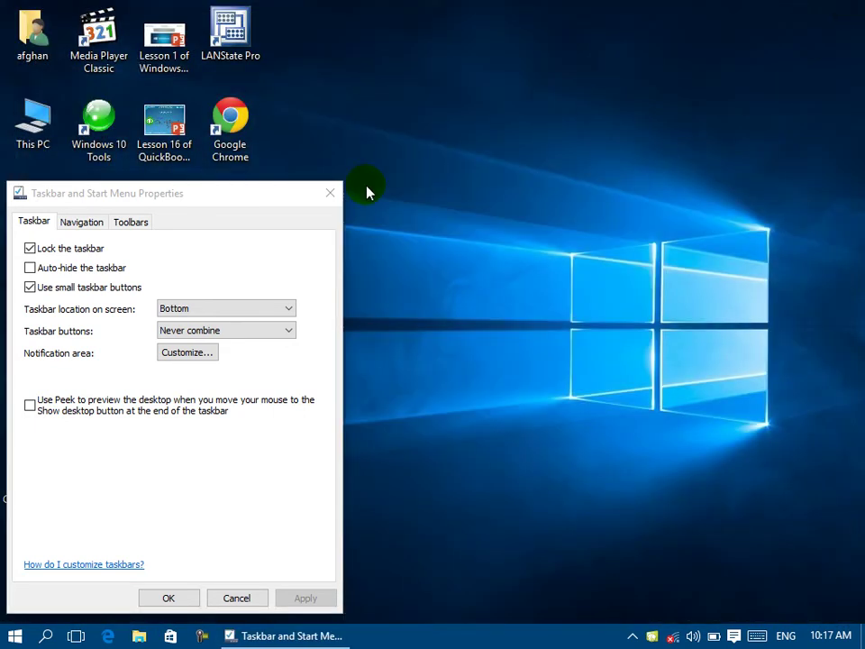
Move the taskbar properties dialog to the middle of the desktop and apply Always combine, hide labels for the taskbar buttons
drag(283, 195, 546, 84)
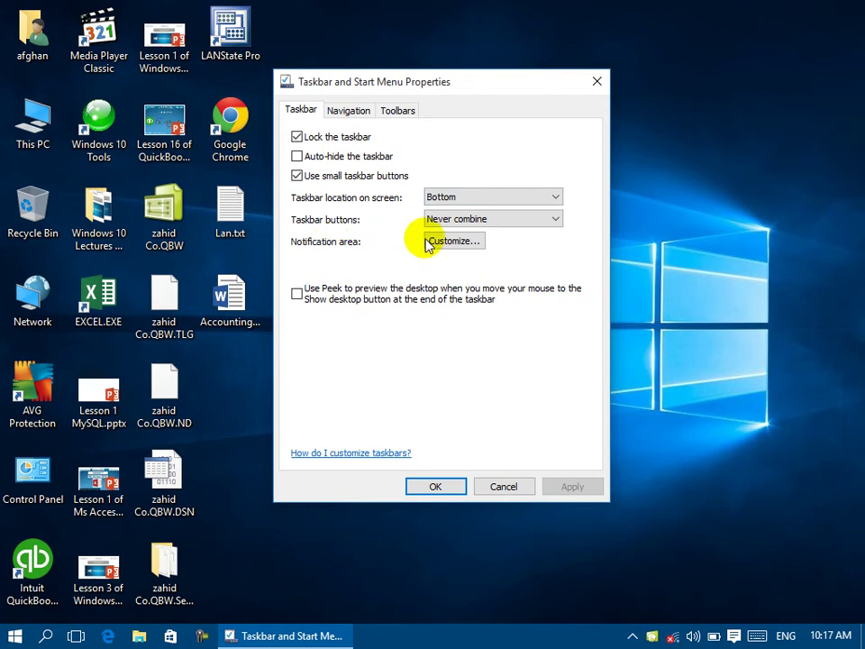
click(554, 219)
click(492, 232)
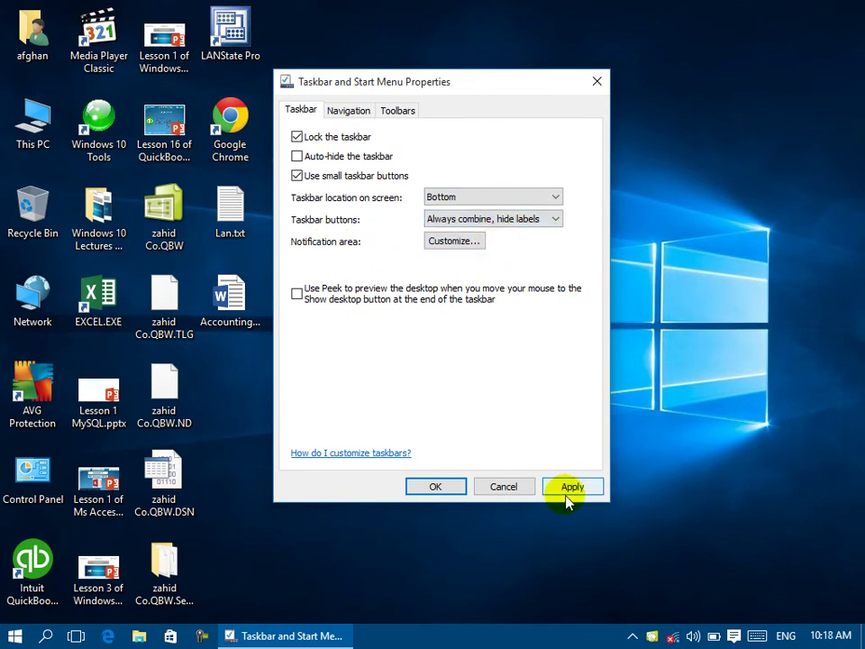
click(571, 487)
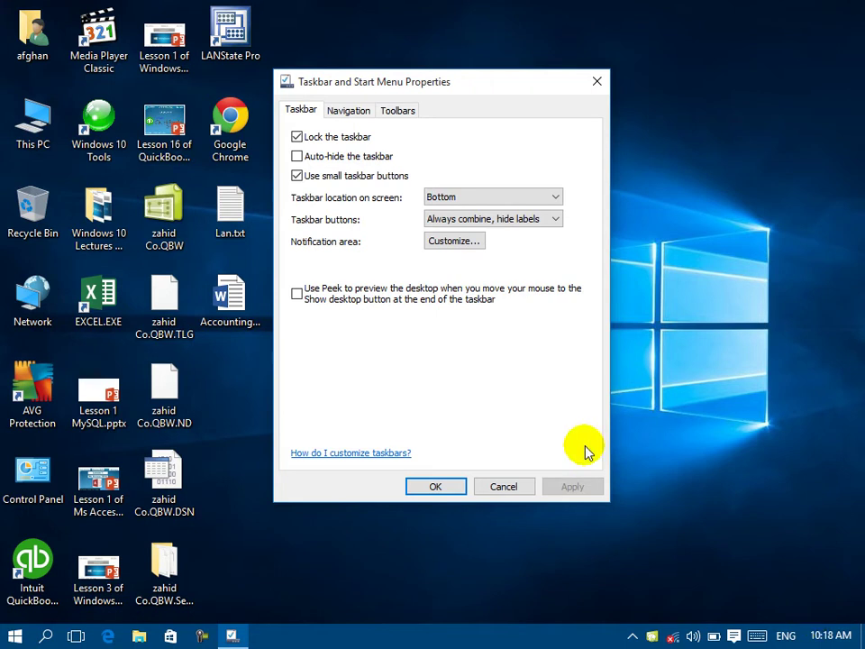
Open the notification area customization settings and dismiss the taskbar properties dialog
click(448, 245)
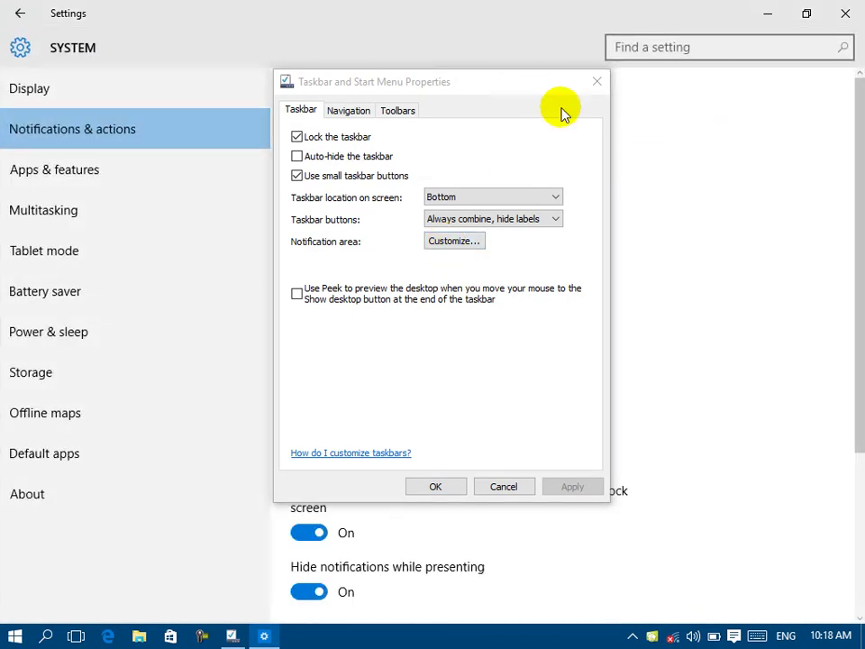
click(595, 82)
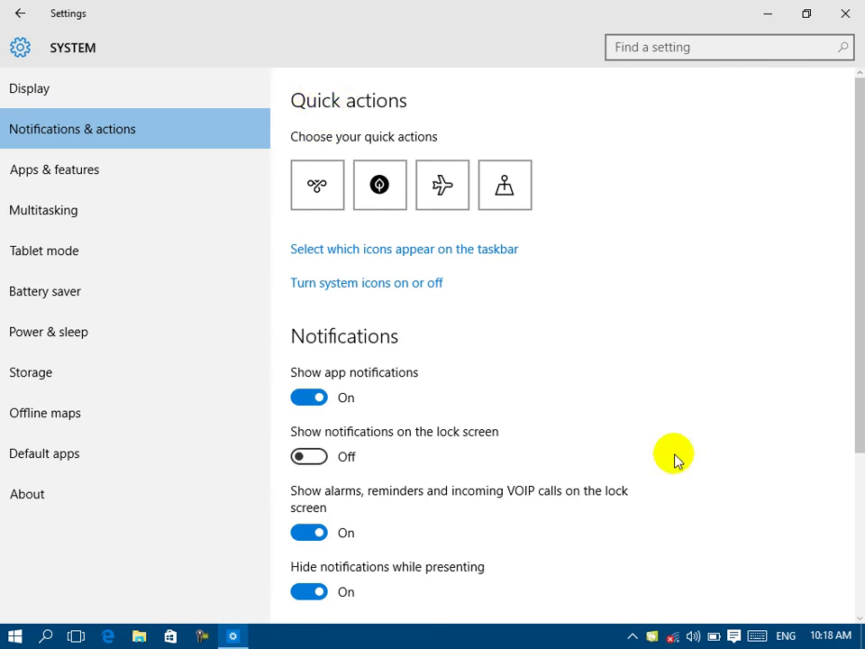
Open the Action Center, collapse and expand its quick action tiles, and clear all notifications
click(734, 638)
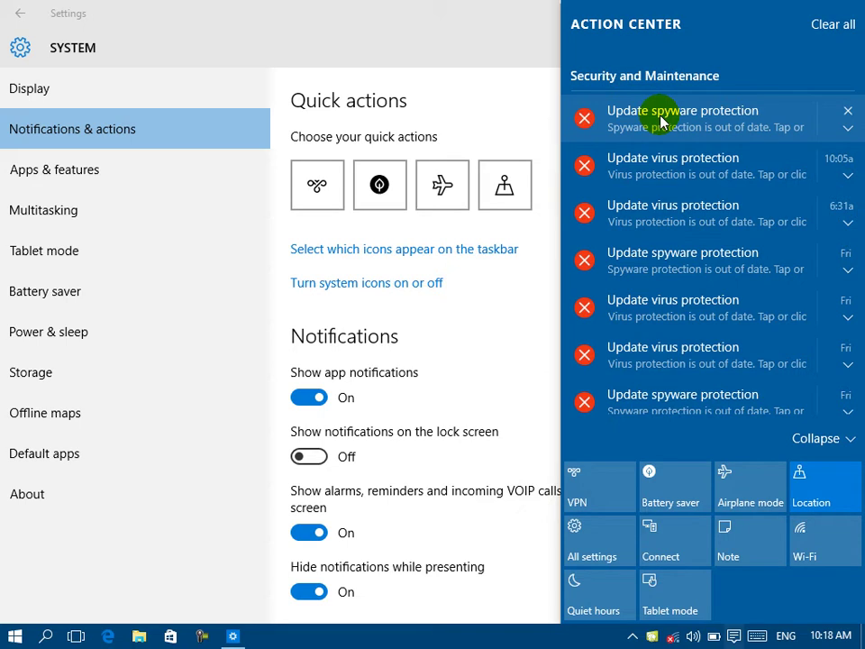
scroll(818, 397, down, 1)
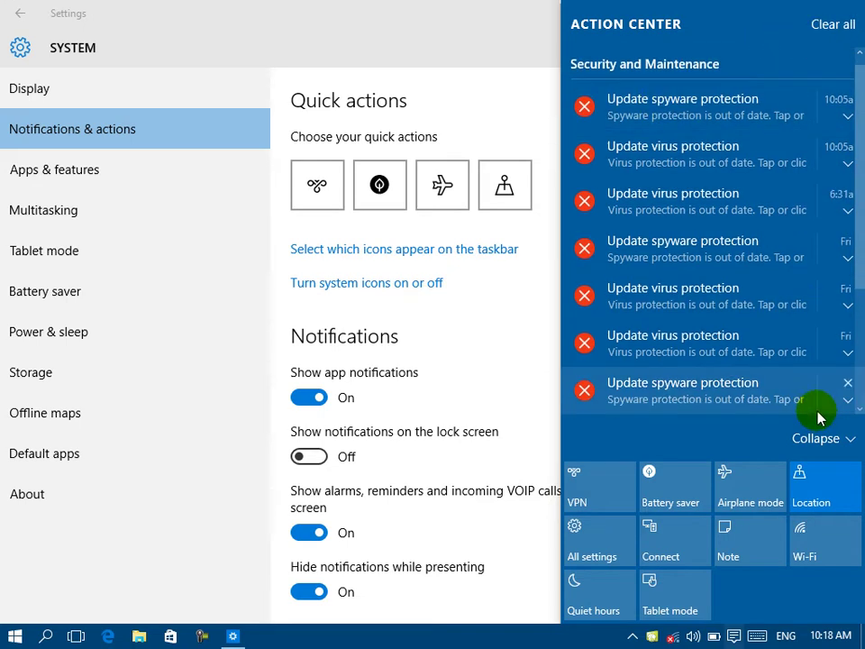
click(818, 440)
scroll(818, 483, down, 1)
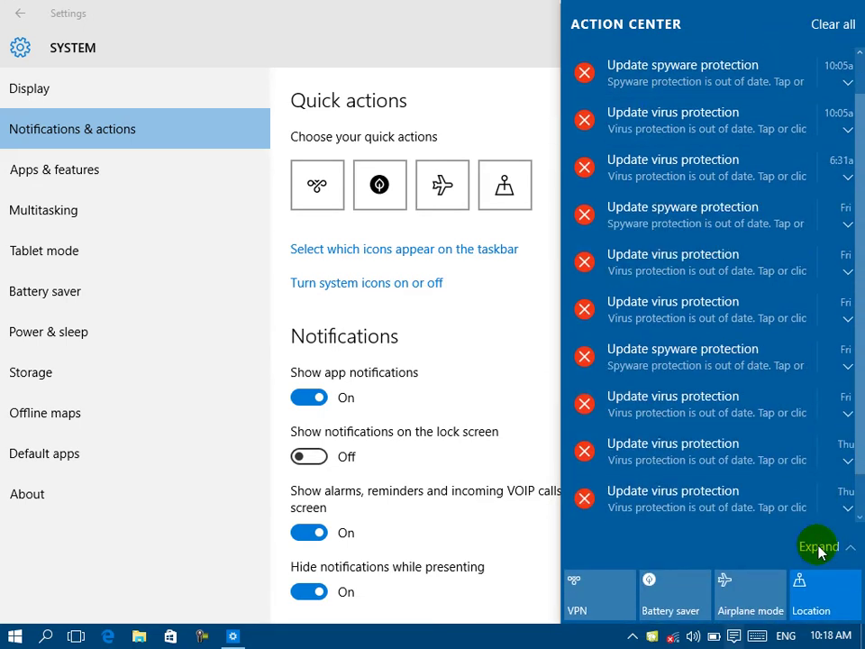
click(818, 548)
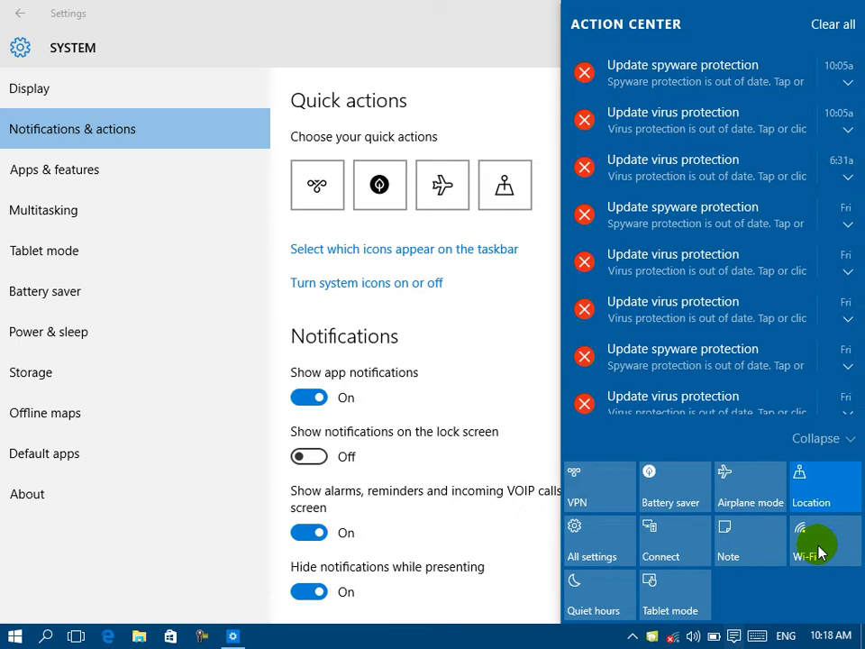
click(815, 439)
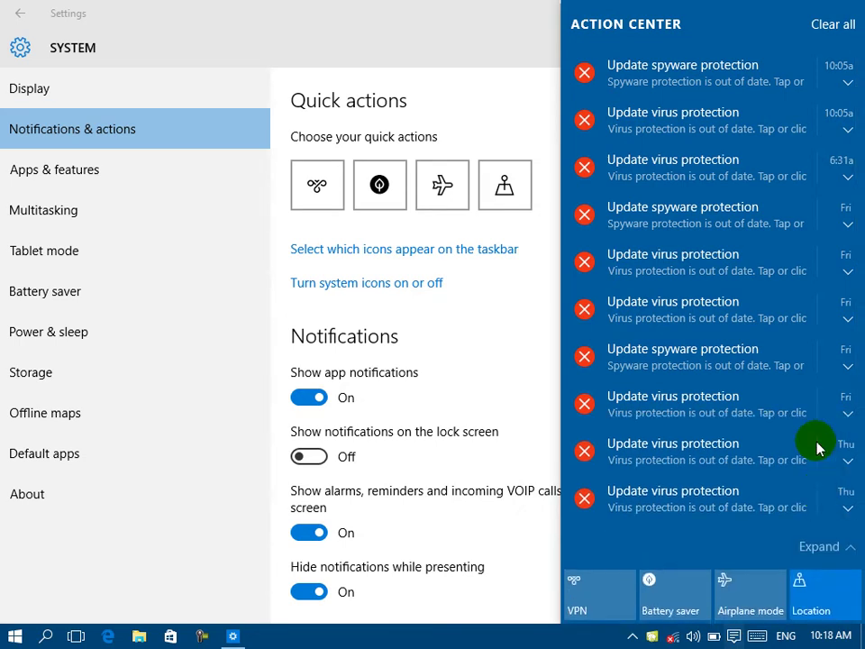
click(817, 546)
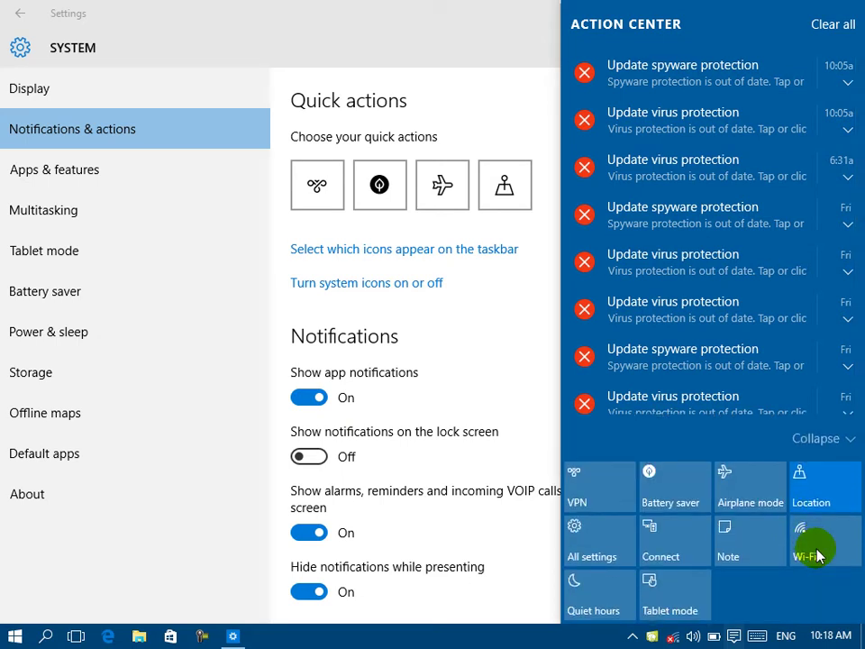
click(827, 30)
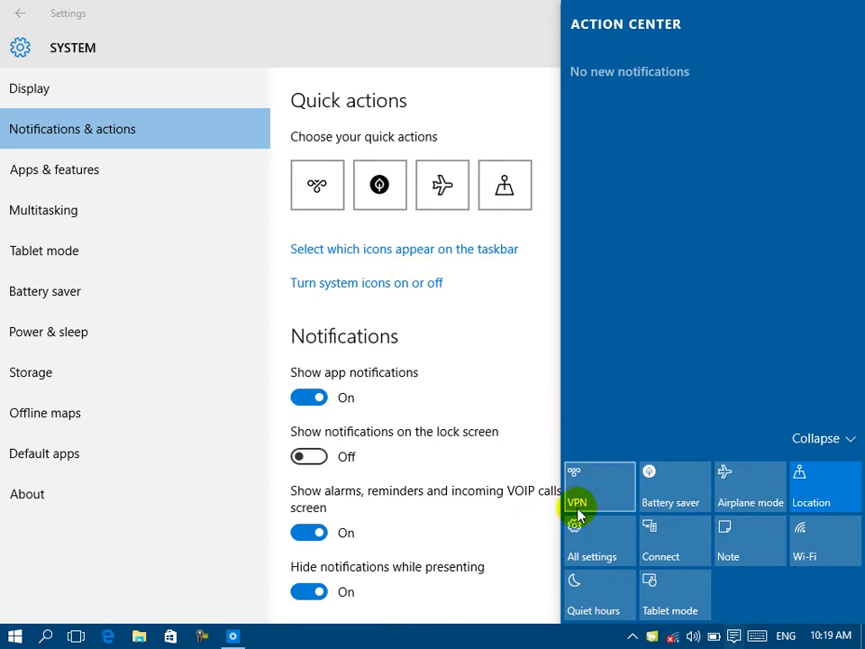
Replace the VPN quick action with Note and check the tiles in the Action Center
click(320, 191)
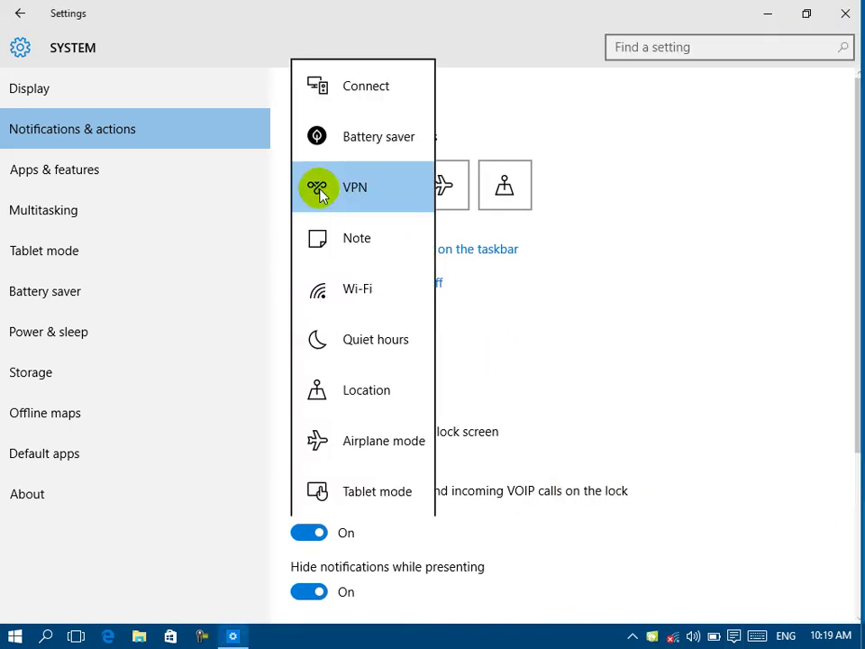
click(348, 246)
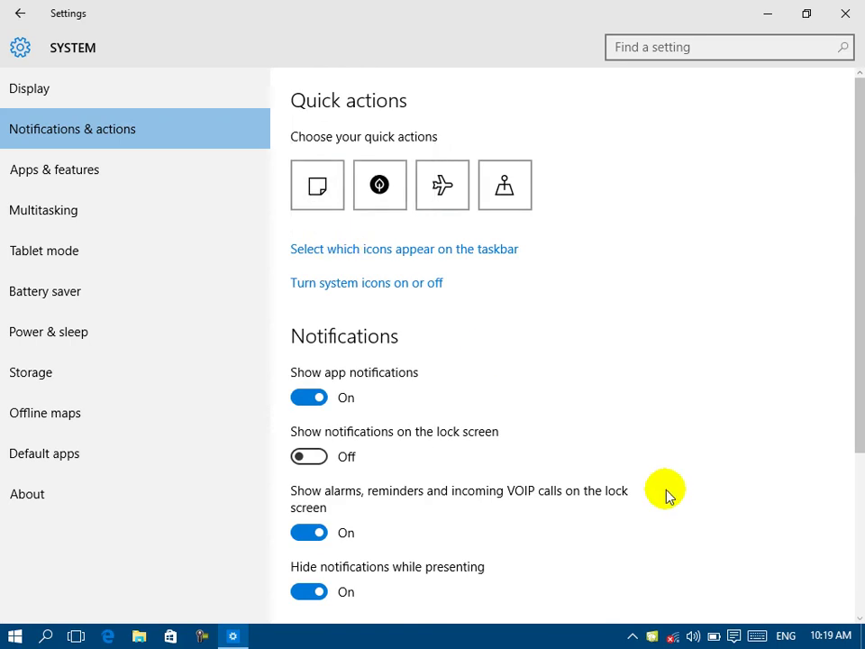
click(734, 637)
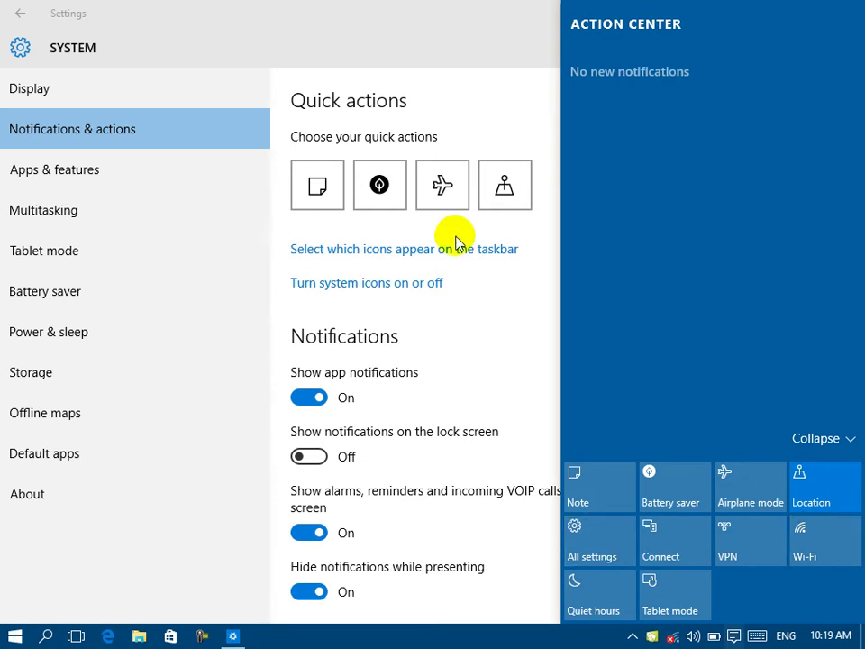
Set the second, third and fourth quick actions to All settings, Tablet mode and Battery saver, and check them in the Action Center
click(380, 190)
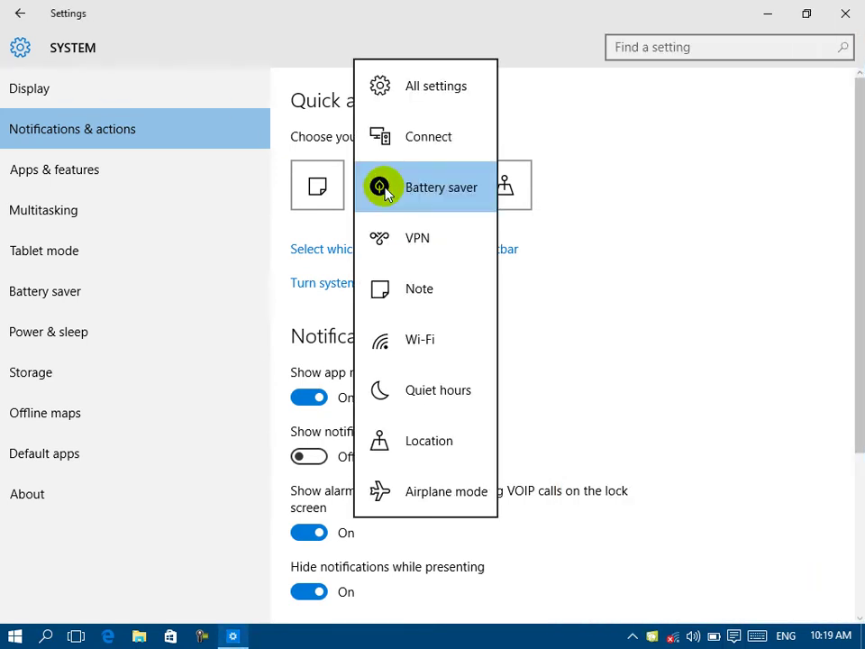
click(446, 84)
click(445, 203)
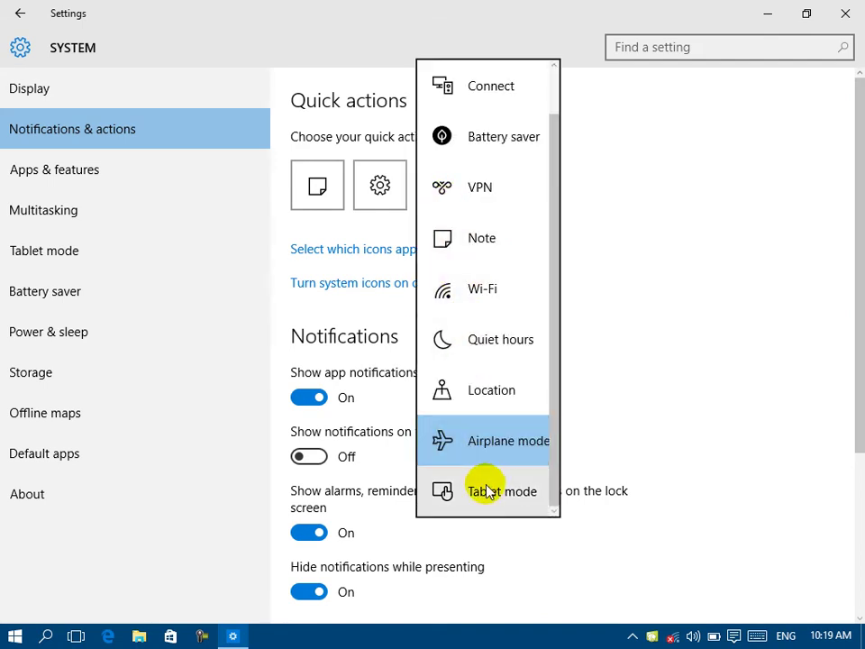
click(487, 492)
click(501, 208)
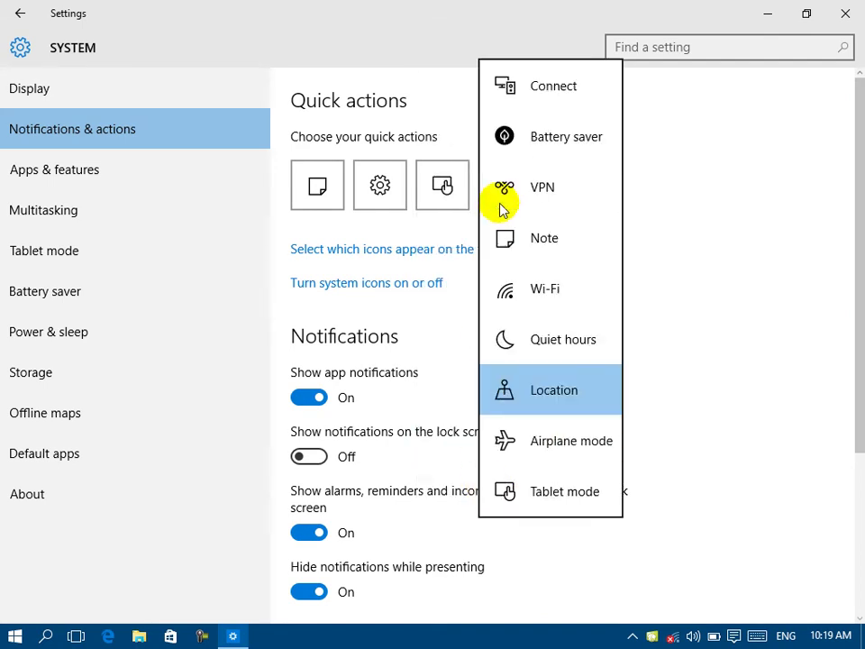
click(541, 154)
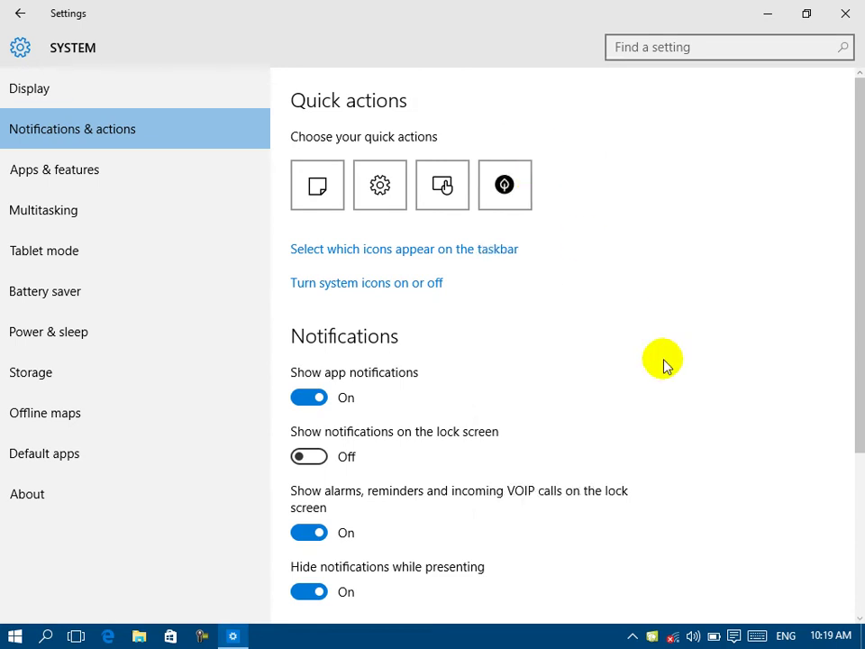
click(733, 635)
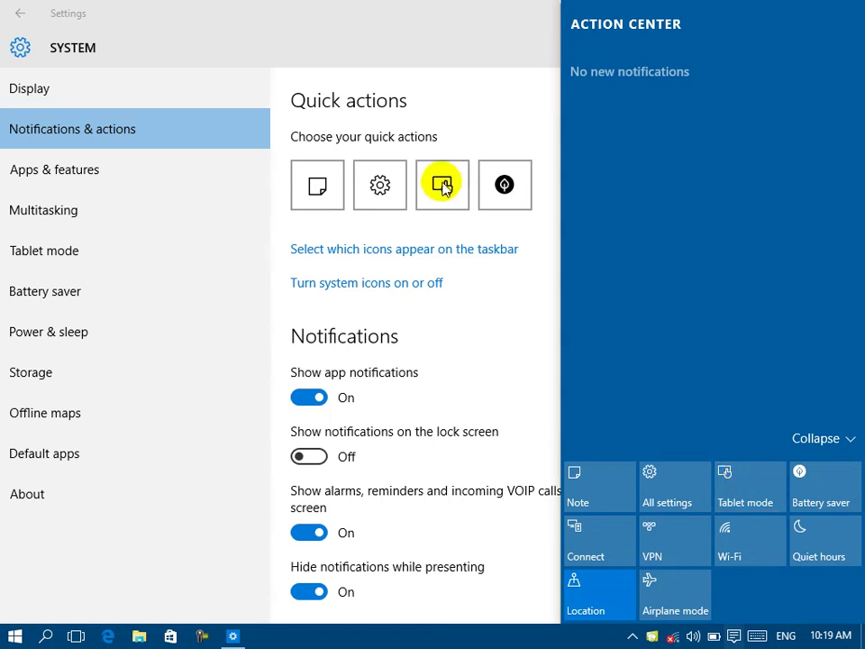
Set the first quick action to Tablet mode and check the tile order in the Action Center
click(317, 186)
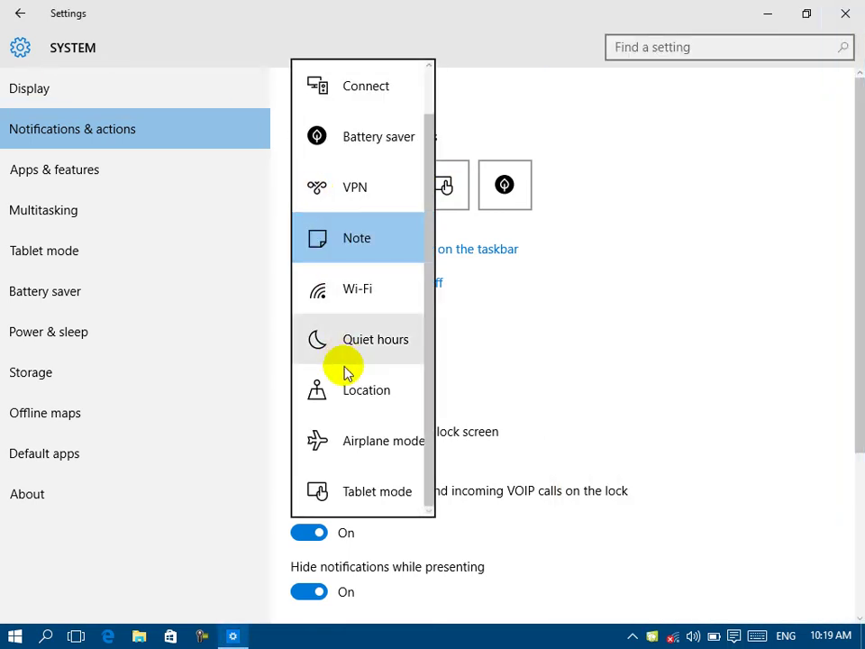
click(359, 496)
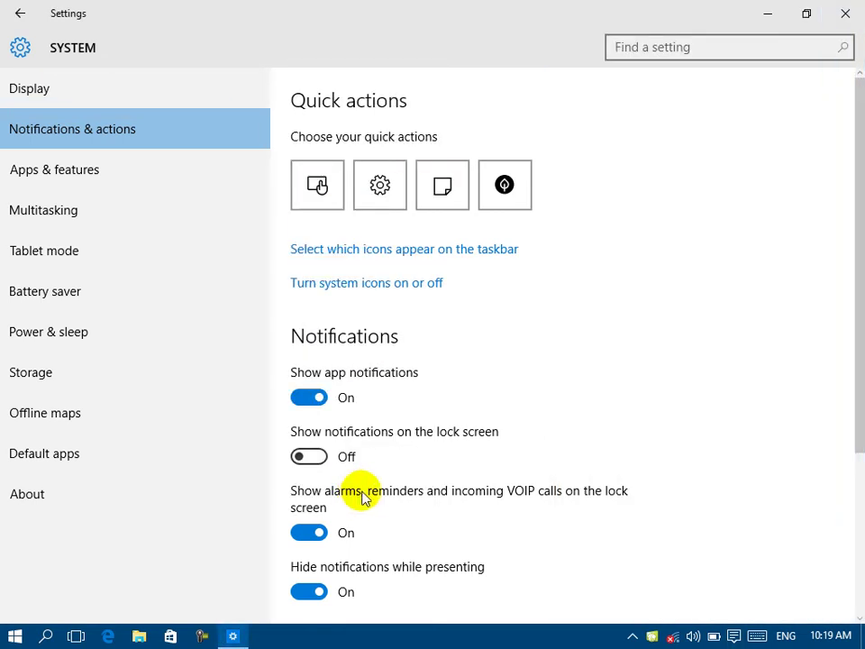
click(733, 636)
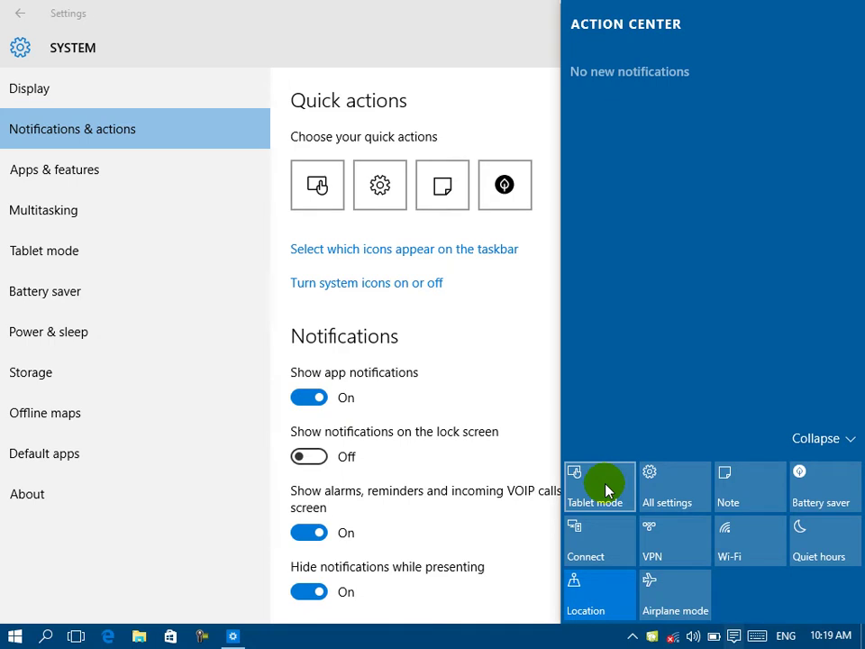
In the selection of icons that appear on the taskbar, turn Volume off and on again, and return to Notifications & actions
click(342, 252)
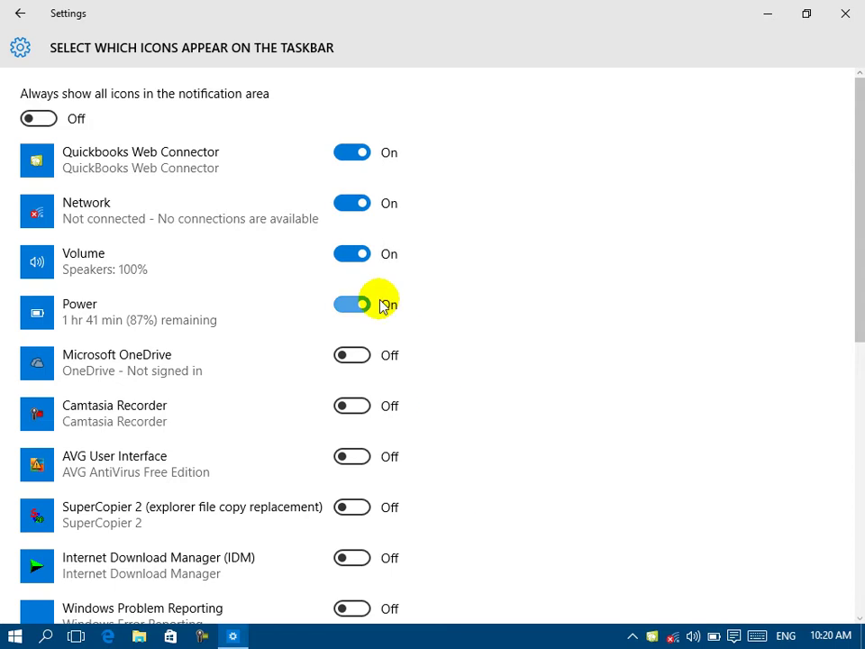
click(349, 253)
click(361, 254)
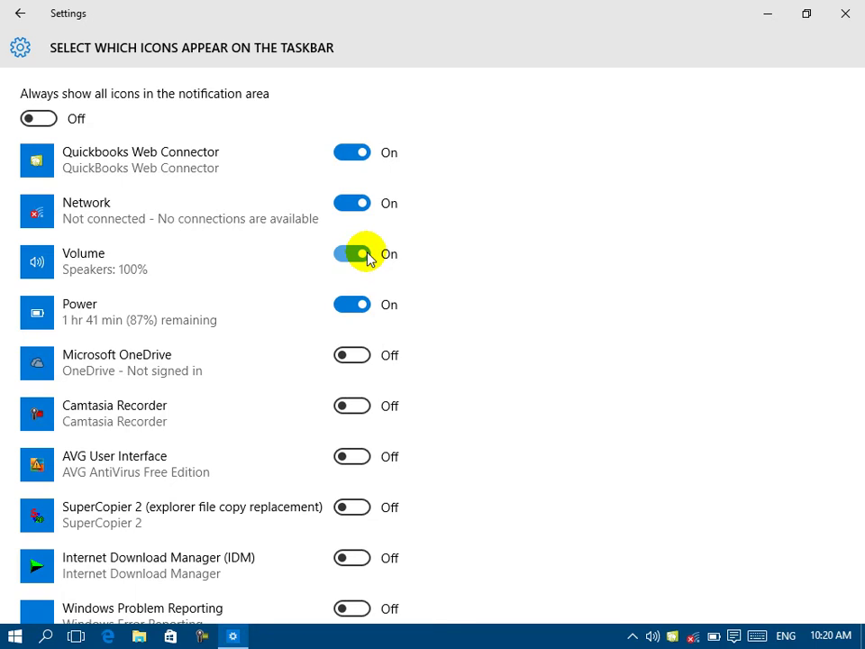
click(18, 11)
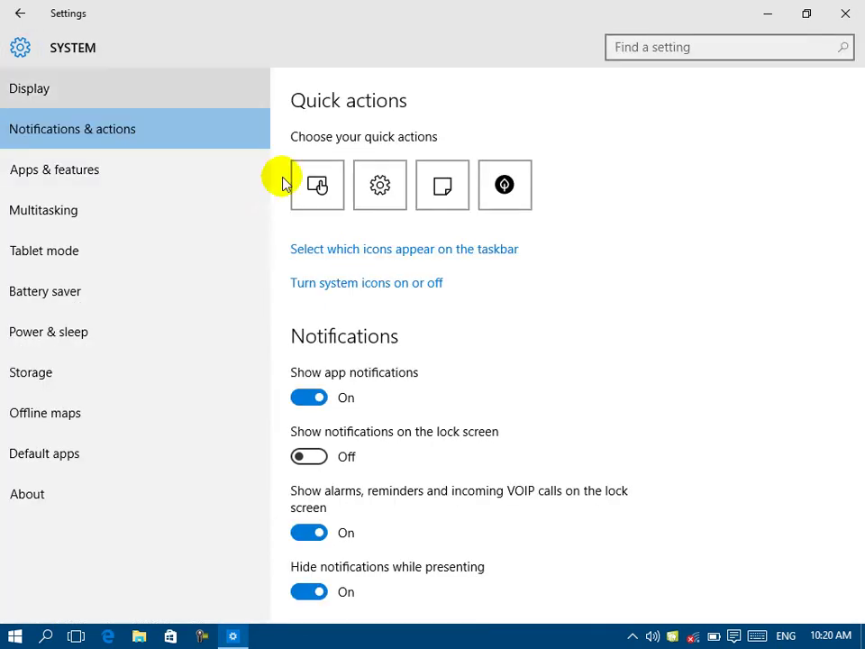
In the system icons settings, turn Clock, Volume and Network each off and back on
click(342, 292)
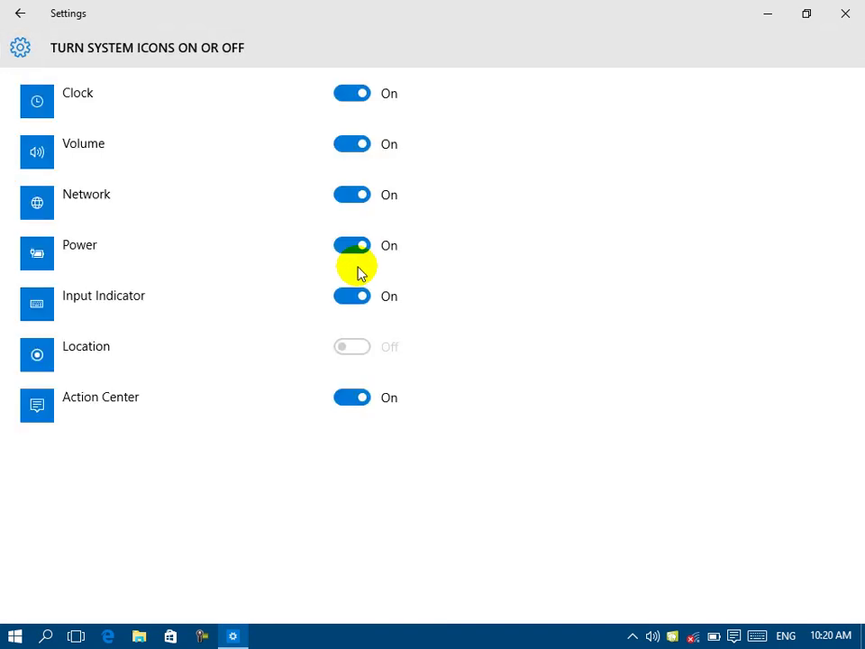
click(348, 96)
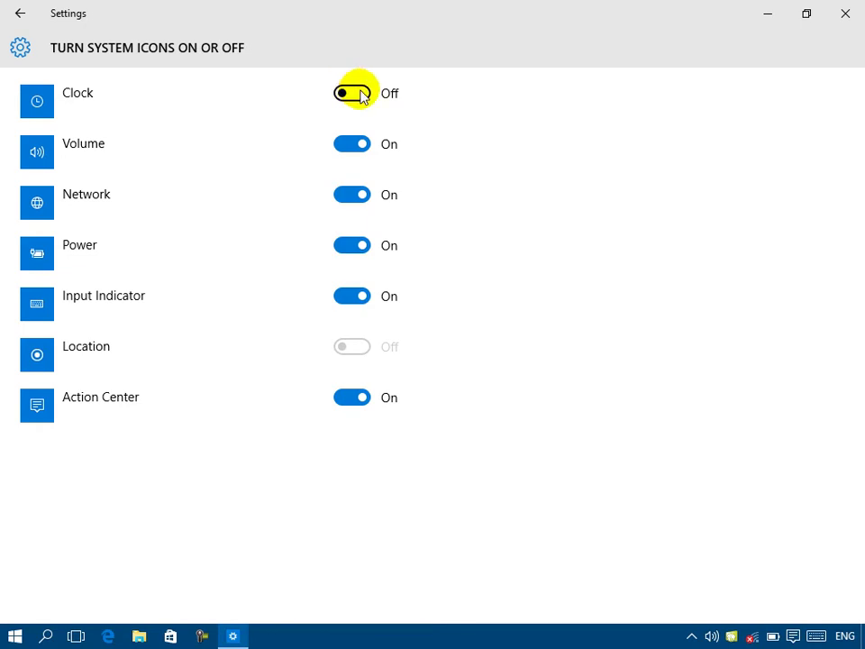
click(360, 95)
click(351, 152)
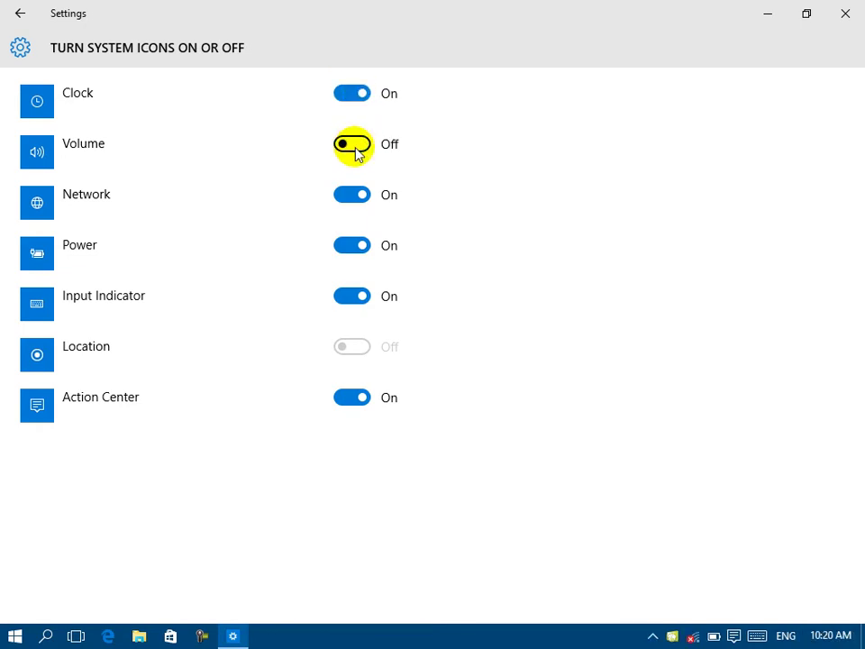
click(364, 150)
click(350, 204)
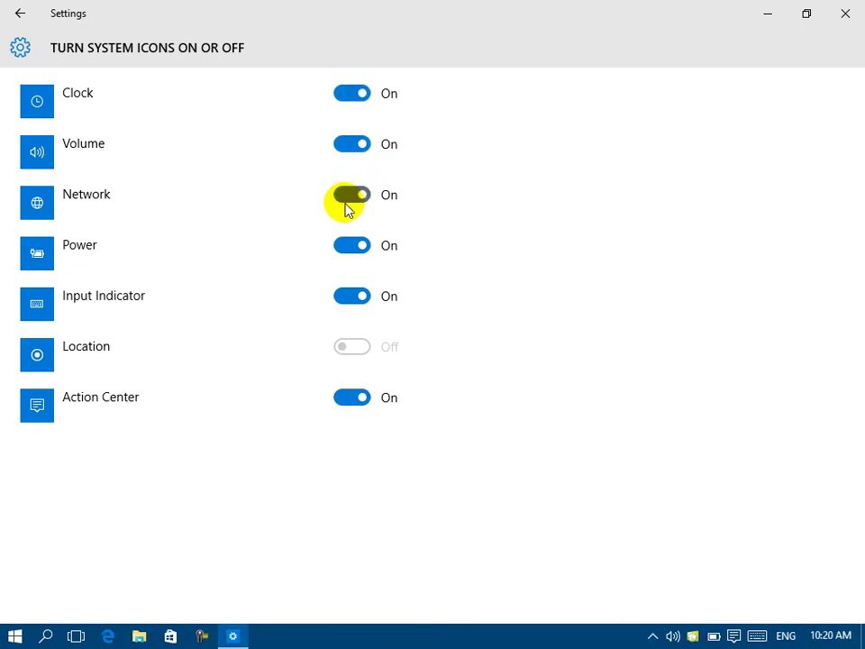
click(355, 204)
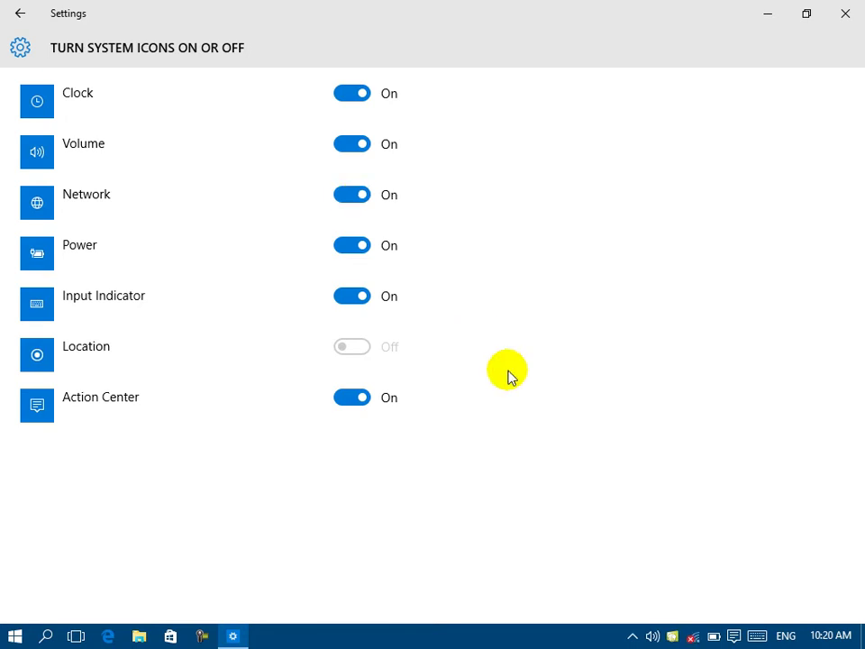
Try the Input Indicator system icon switch and close the Settings window
click(338, 305)
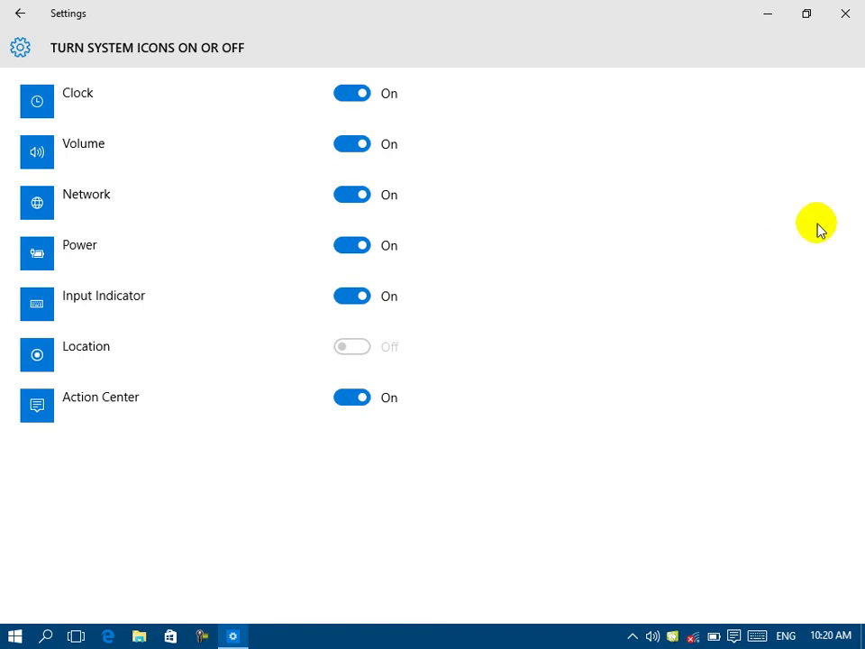
click(845, 14)
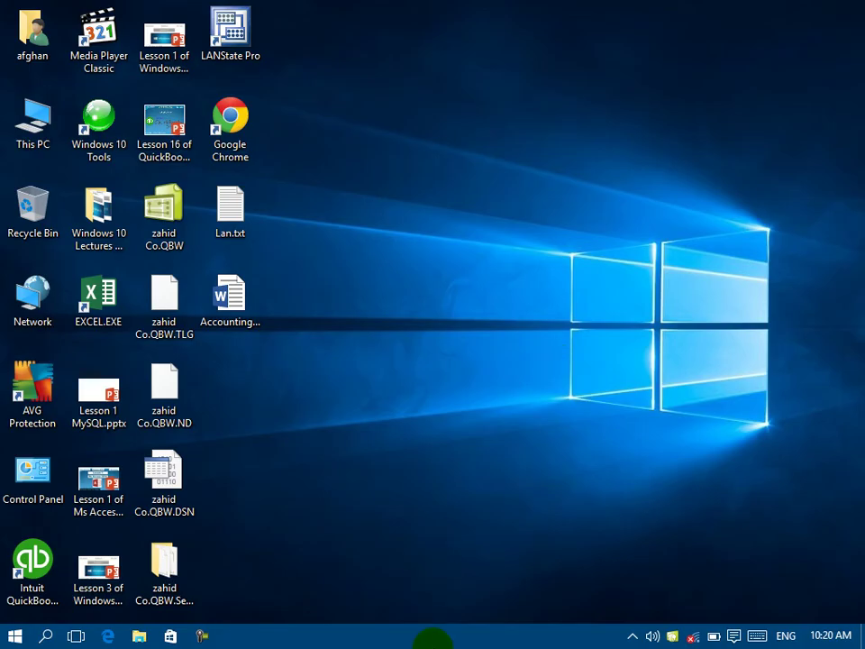
Open the taskbar properties, view the notification area customization settings, and close the Settings window
right_click(507, 635)
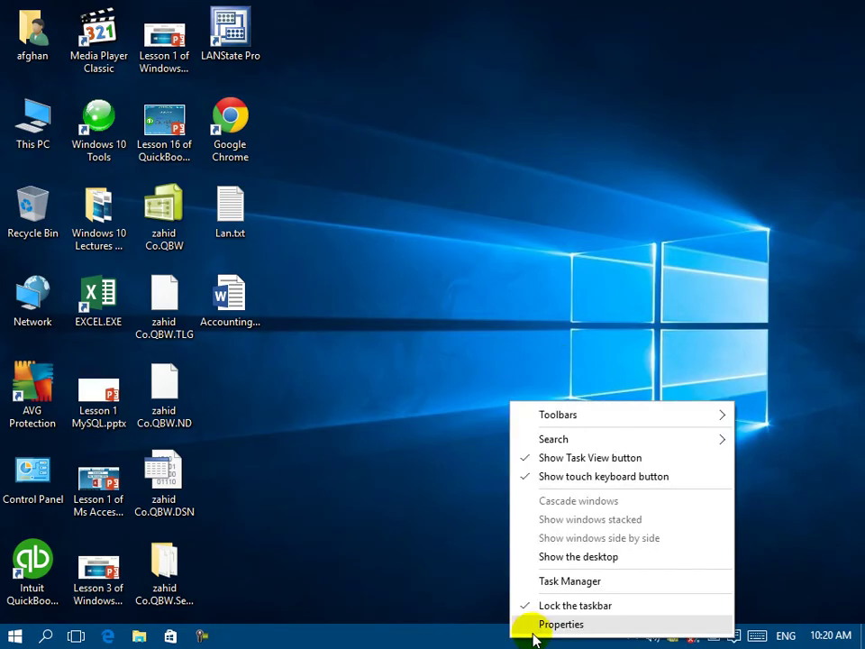
click(532, 624)
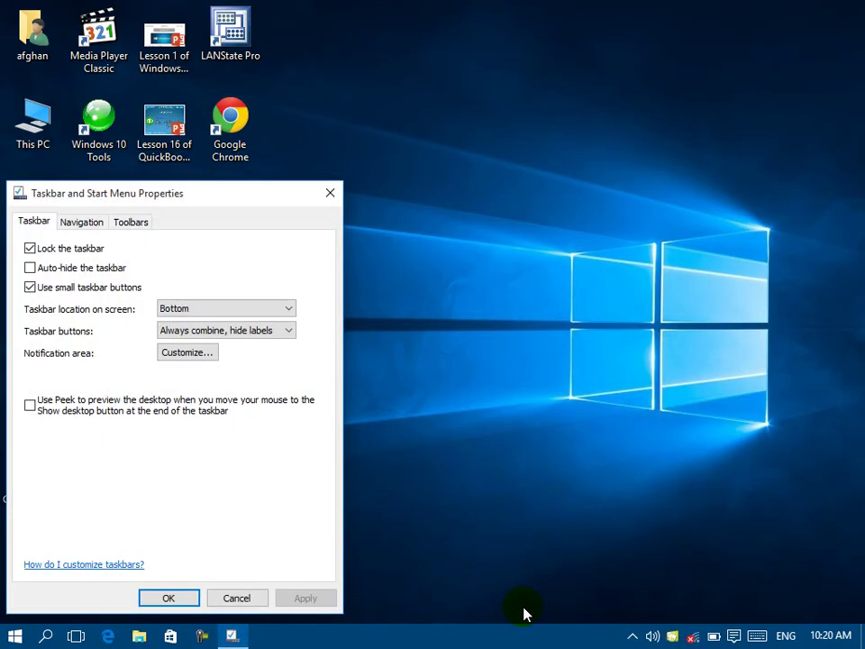
click(176, 354)
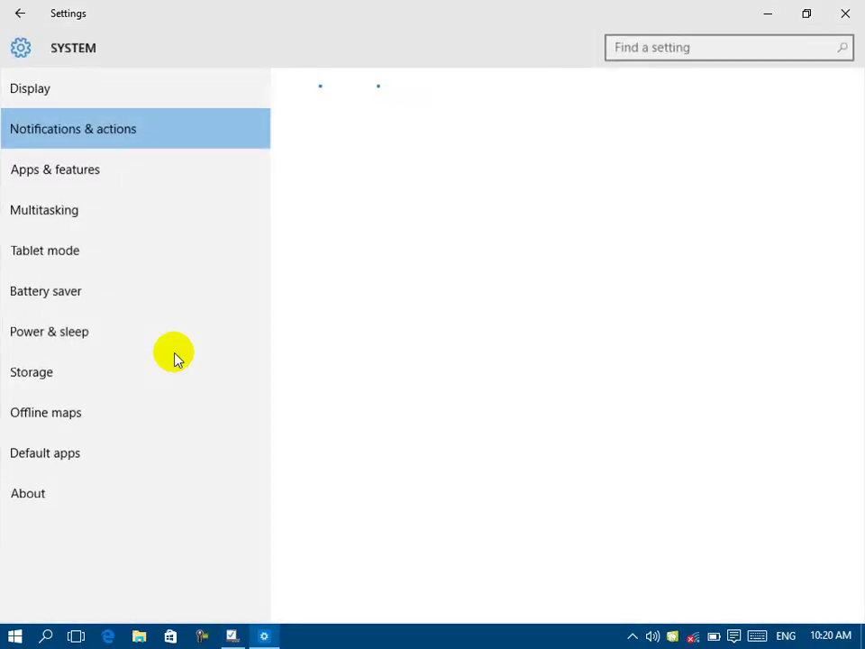
click(846, 13)
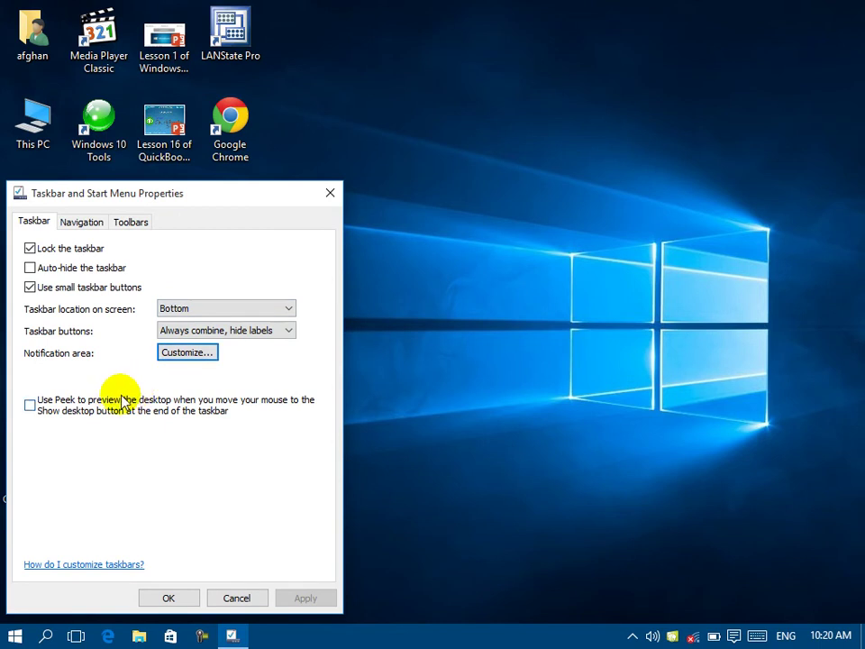
click(633, 507)
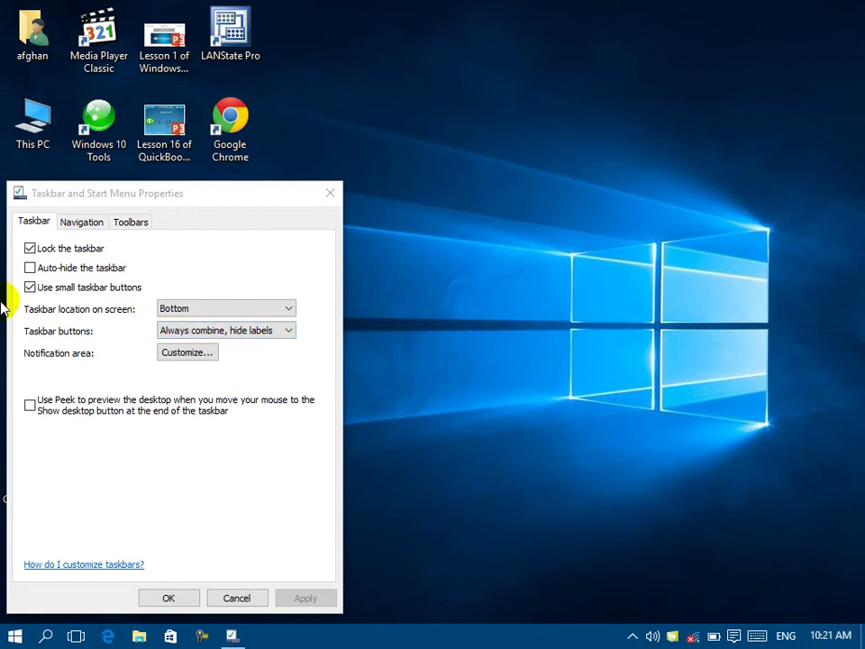
Enable Peek for previewing the desktop, apply it, try the desktop preview, and bring the taskbar properties back
click(35, 412)
click(309, 601)
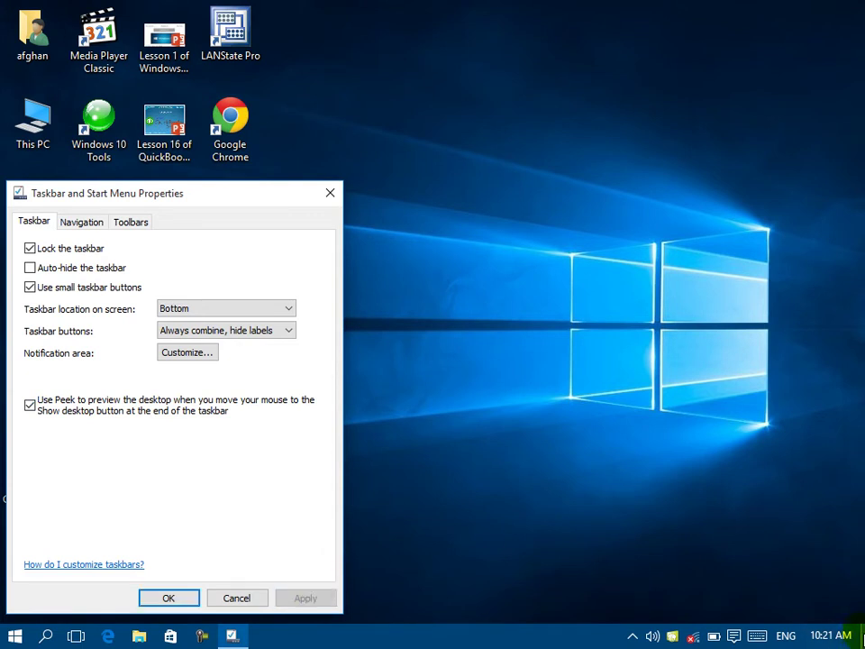
mouse_move(862, 636)
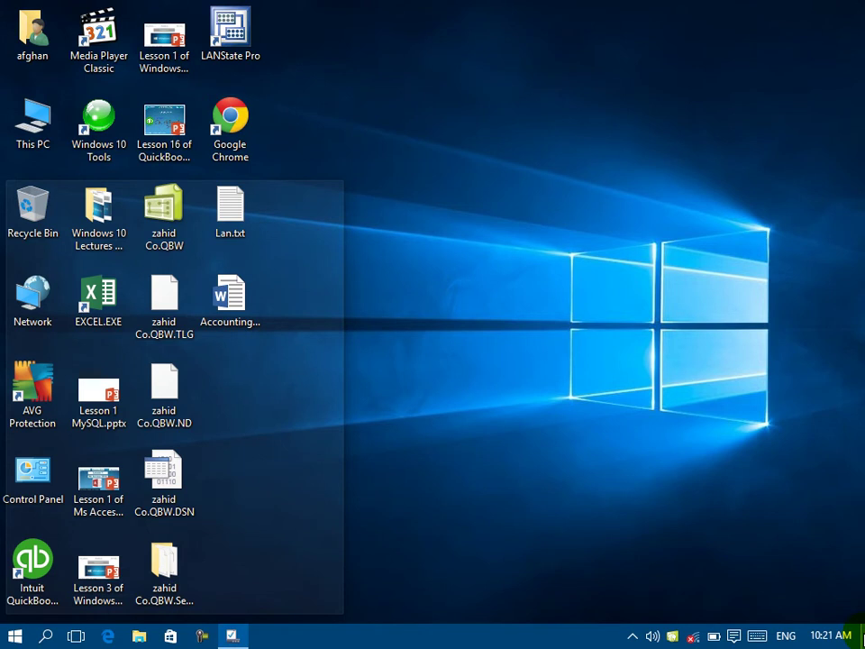
click(856, 634)
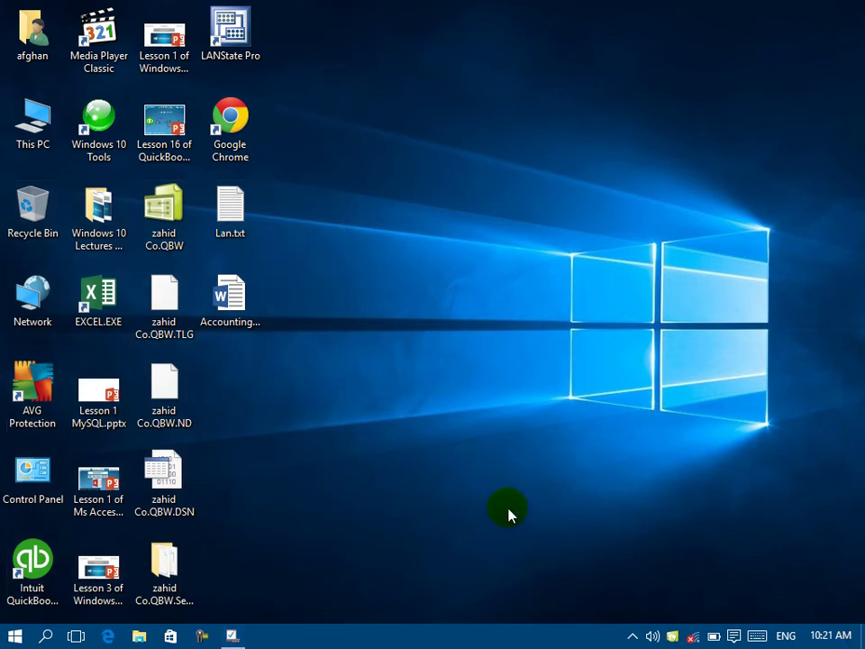
click(229, 636)
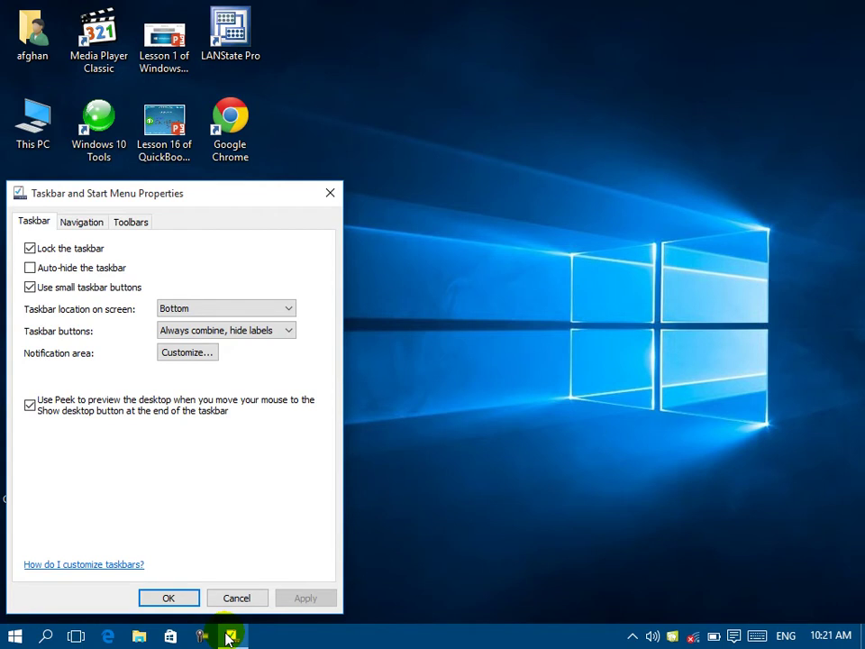
Disable the Peek desktop preview, apply the change, and show the desktop and restore the windows
click(104, 403)
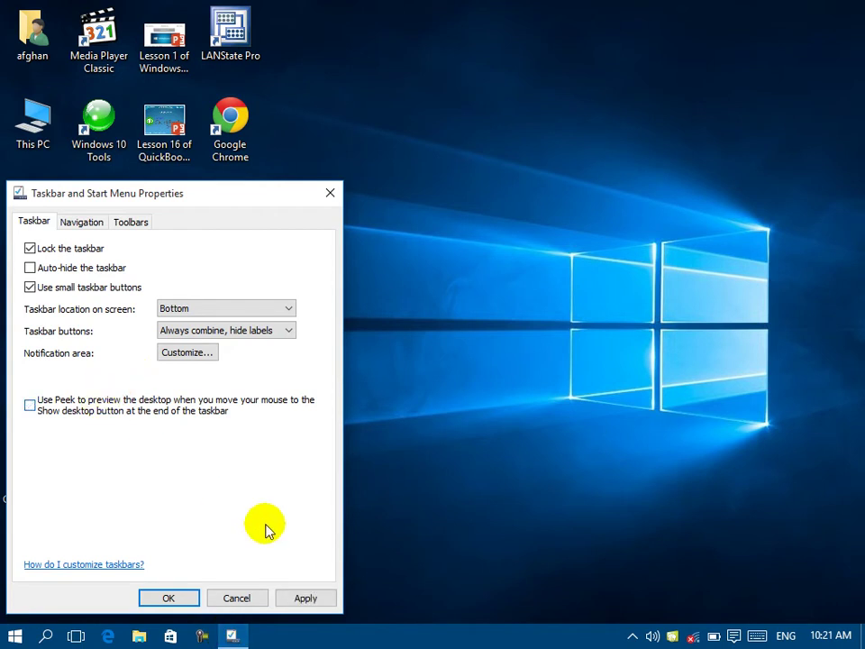
click(300, 596)
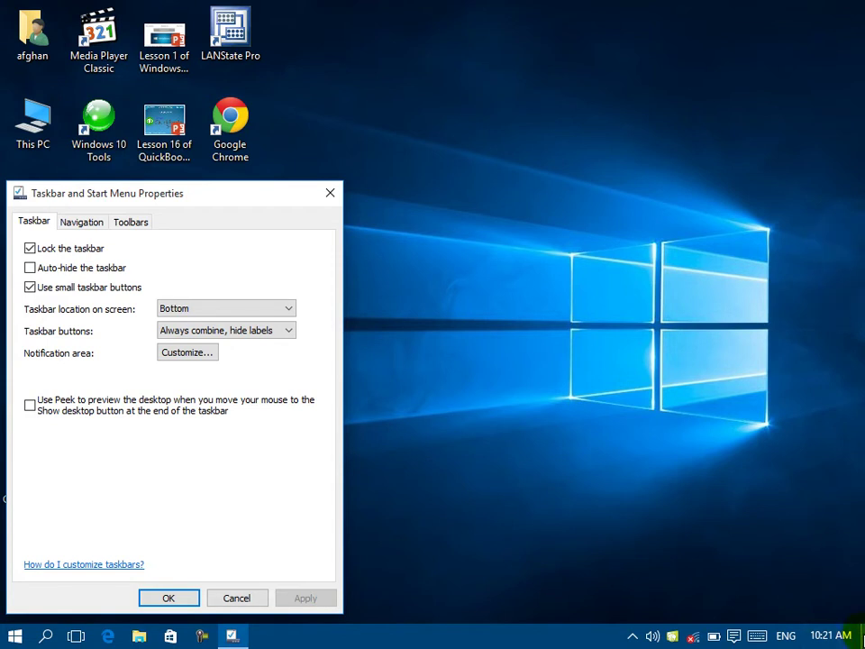
click(862, 634)
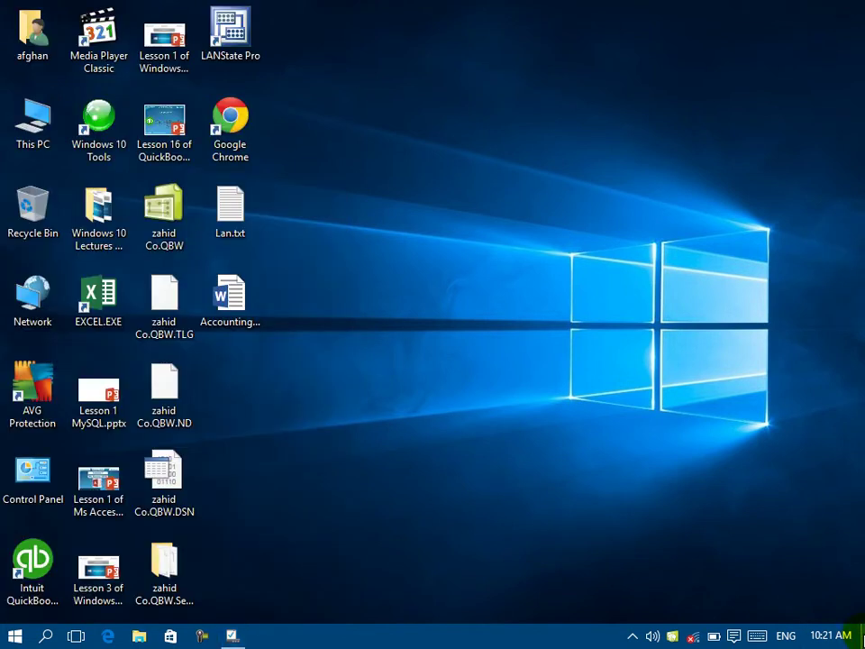
click(860, 635)
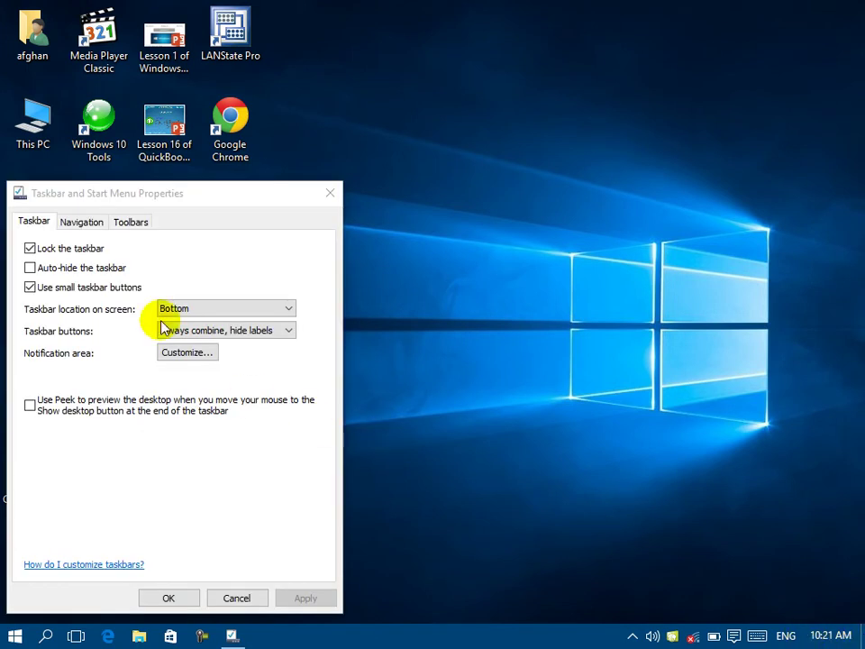
Show the Navigation settings of the taskbar properties and open a Command Prompt by running cmd
click(79, 222)
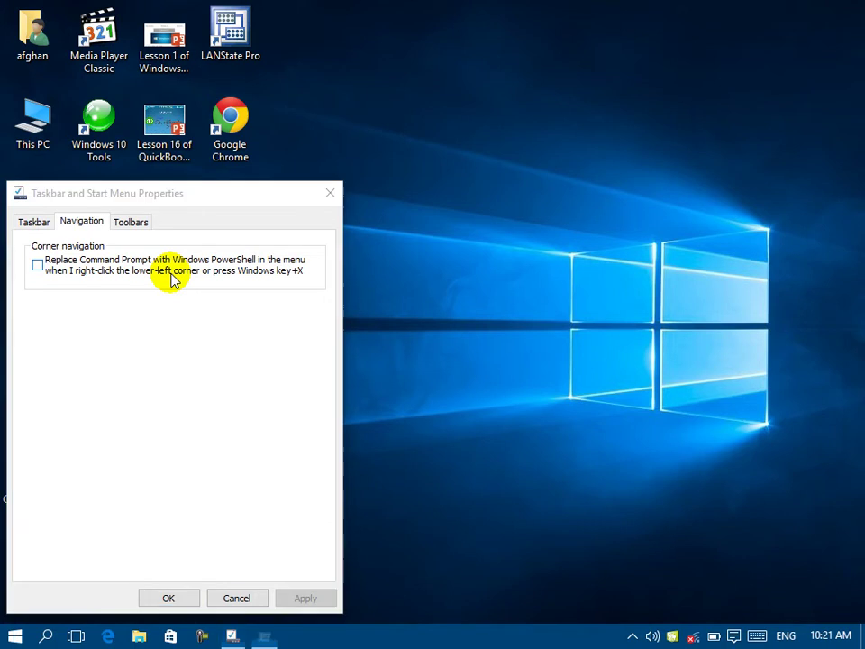
key(super+r)
text(cmd)
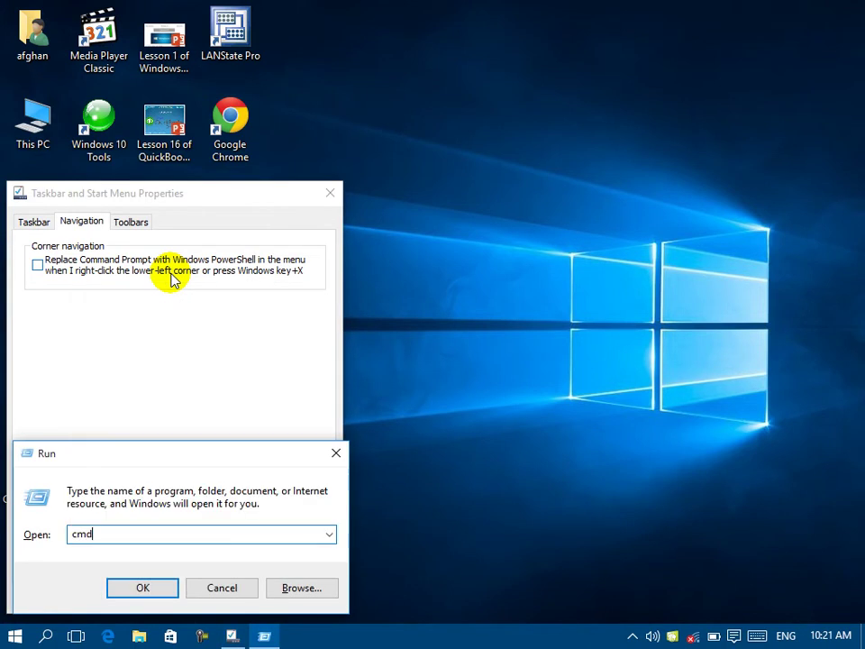
key(Return)
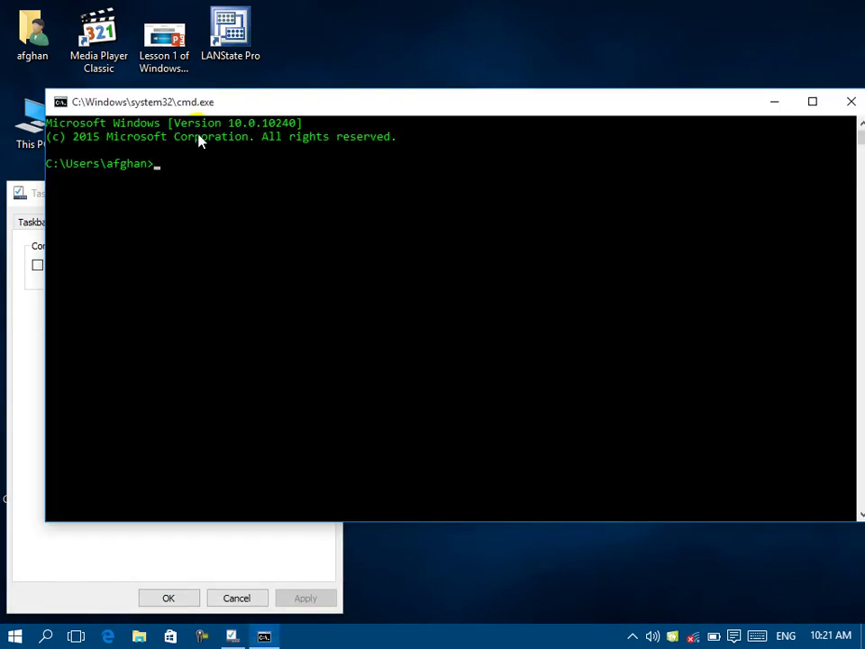
drag(218, 101, 241, 142)
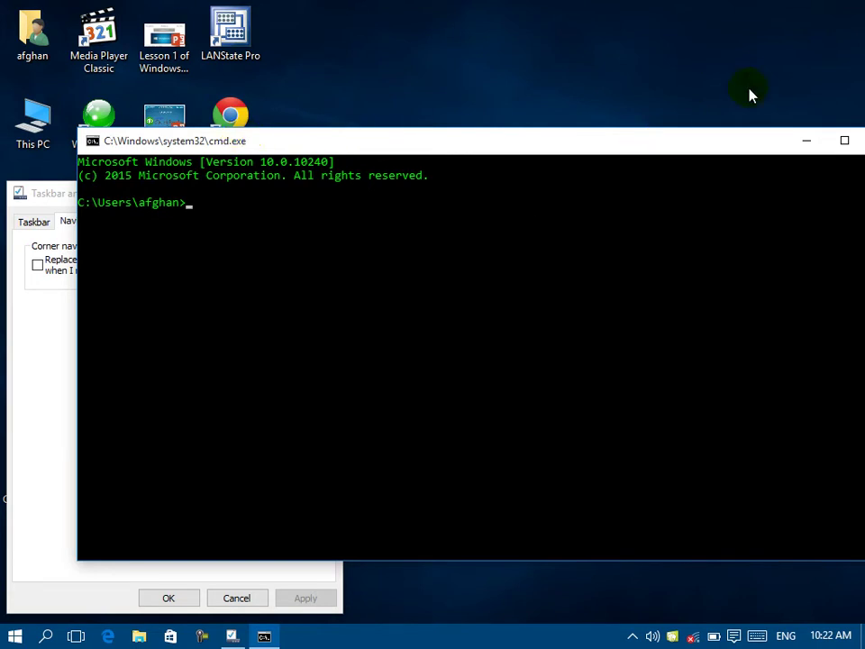
Close the Command Prompt with the exit command
text(exit)
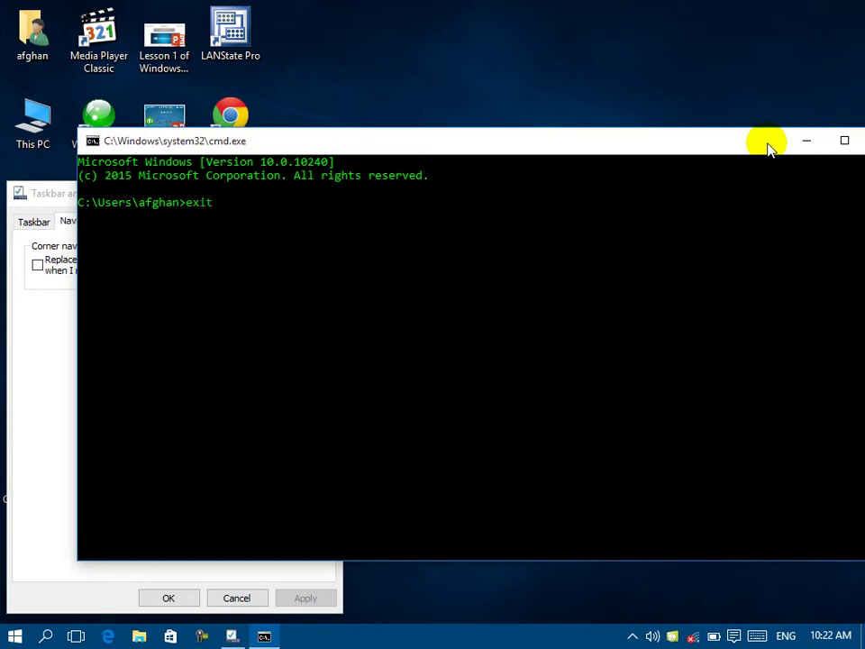
key(Return)
click(749, 146)
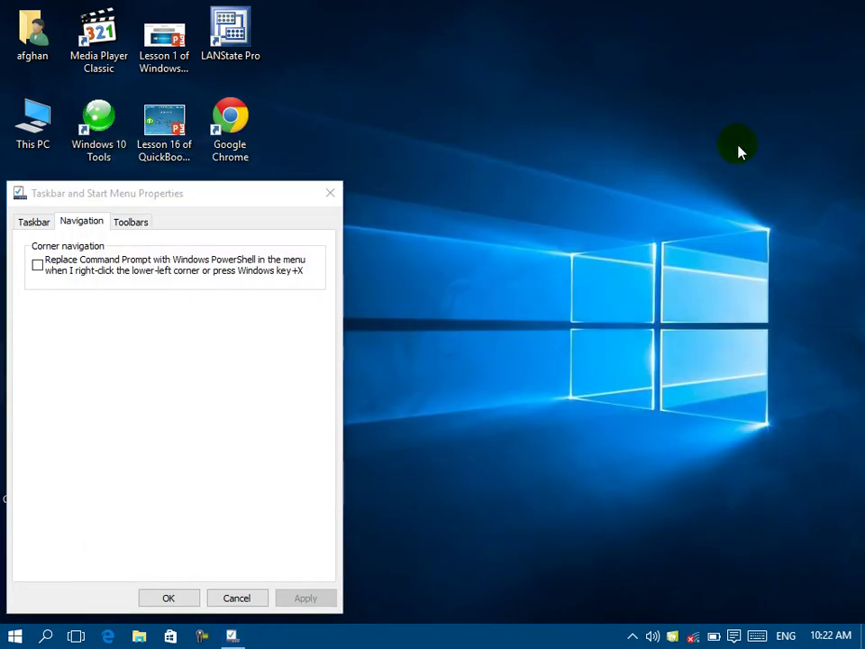
Add the Address toolbar to the taskbar and apply the change
click(131, 223)
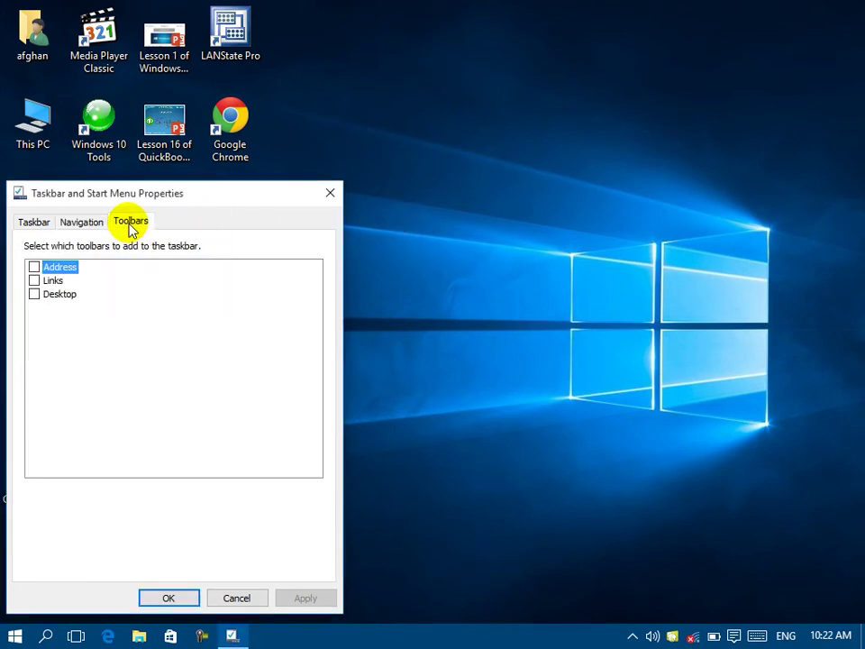
click(35, 268)
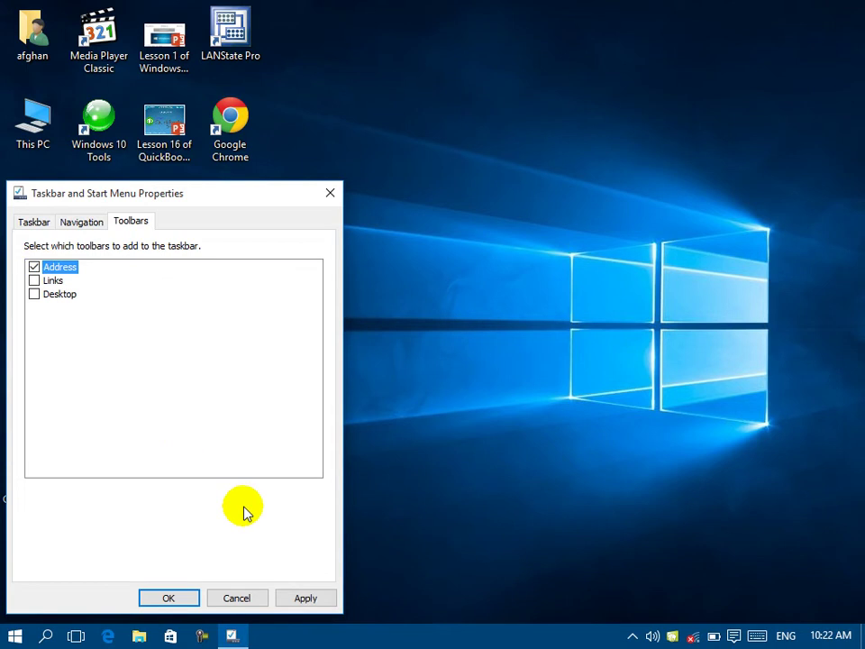
click(304, 597)
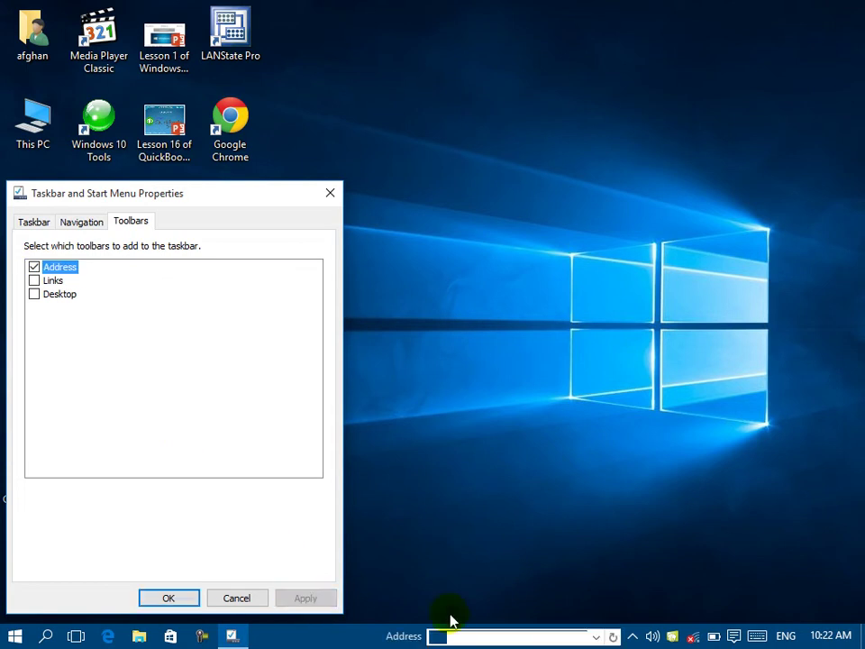
Open C:\ from the taskbar's Address toolbar and close the File Explorer window
click(543, 637)
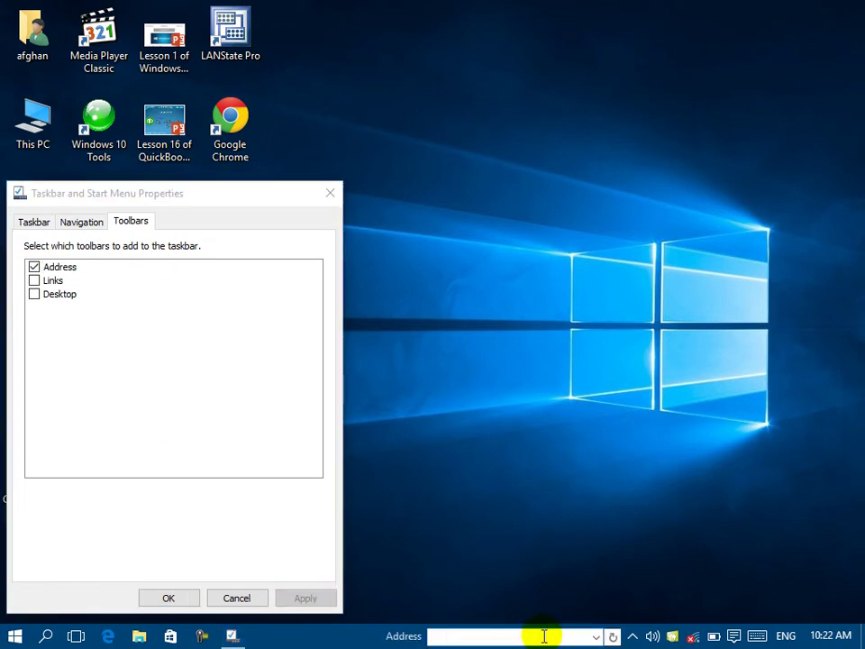
text(c:\)
key(Return)
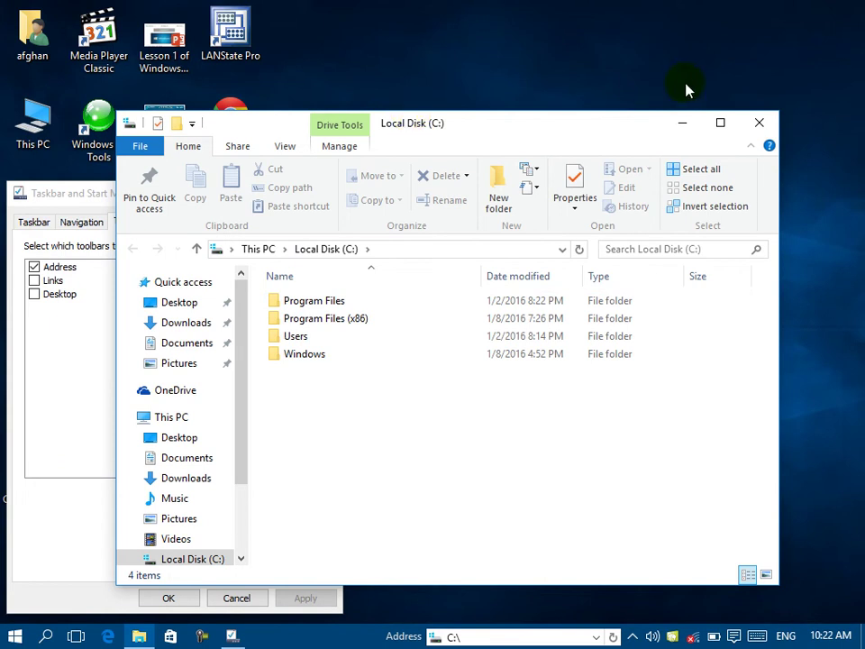
click(760, 122)
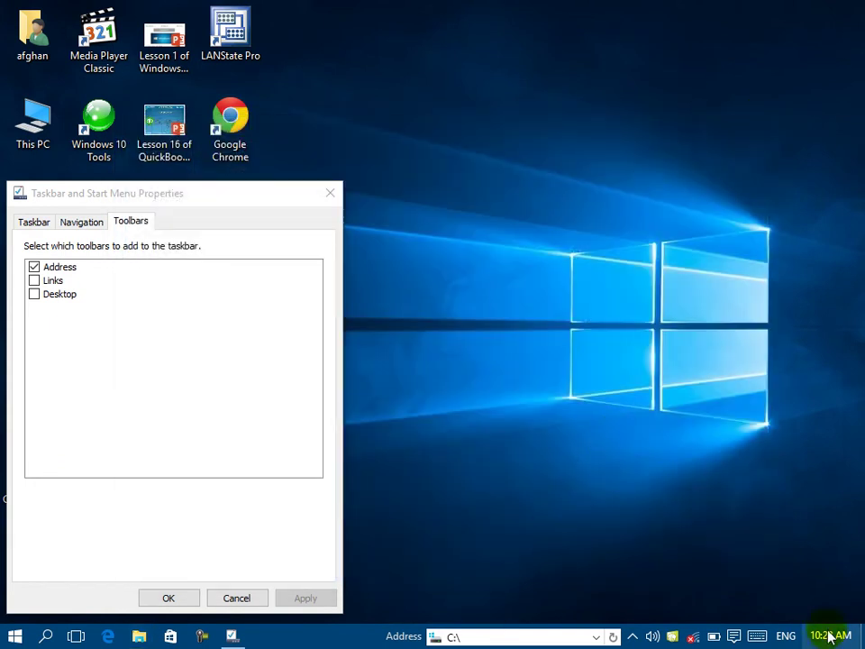
click(510, 638)
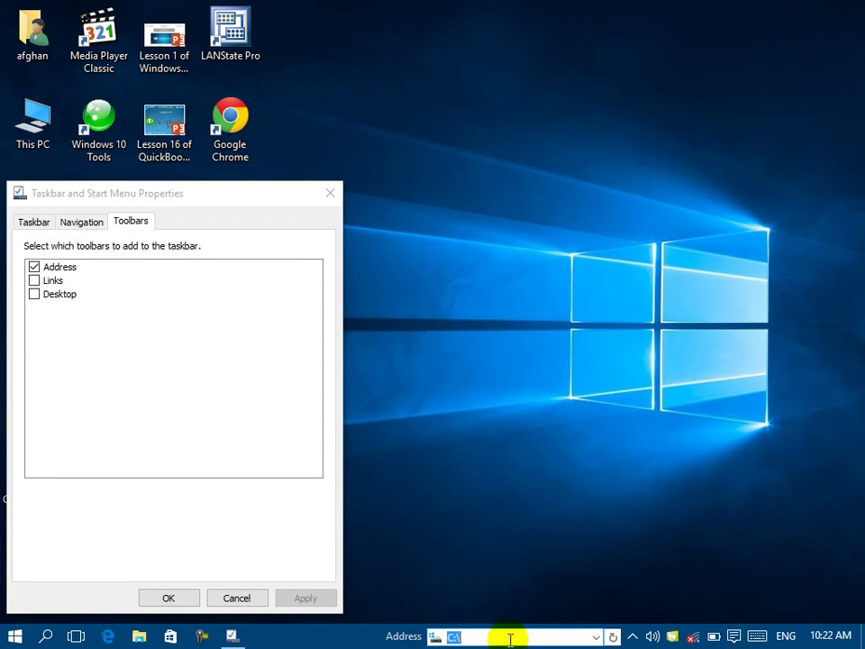
key(BackSpace)
text(www)
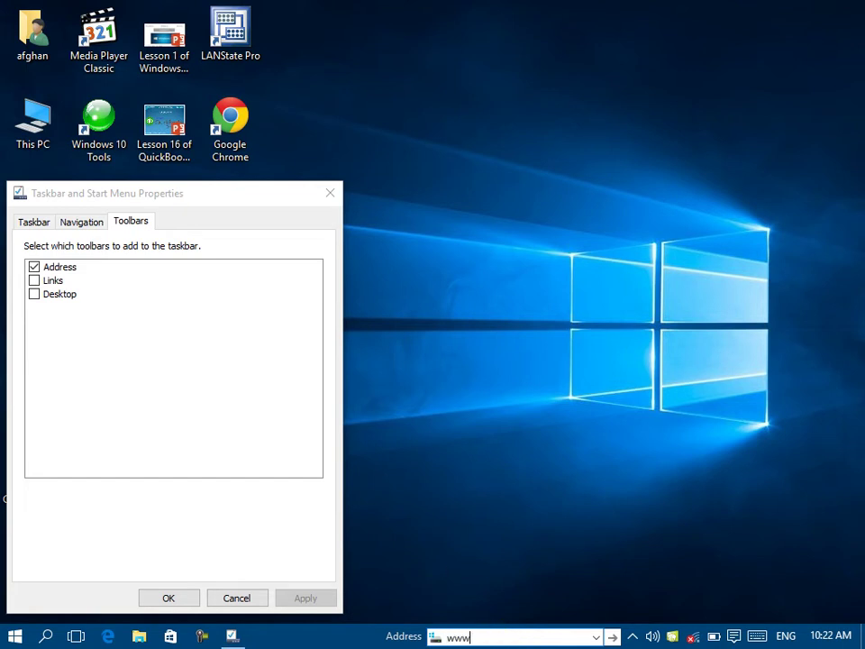
text(.face)
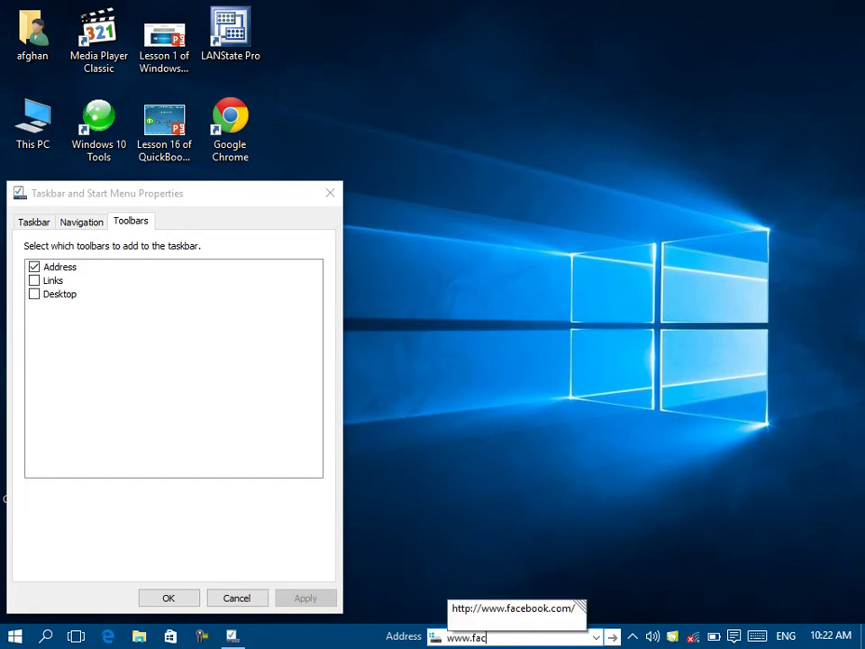
key(Down)
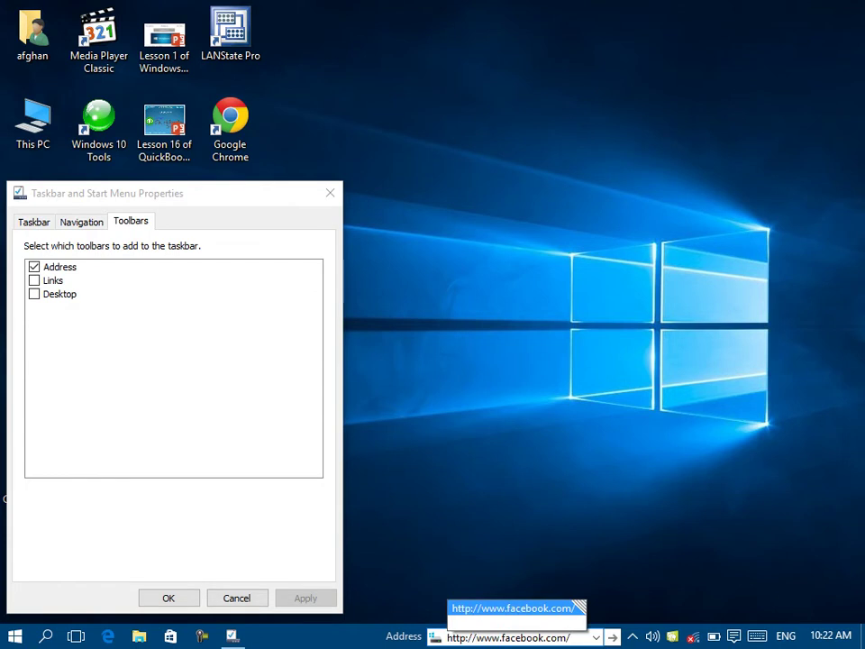
click(509, 638)
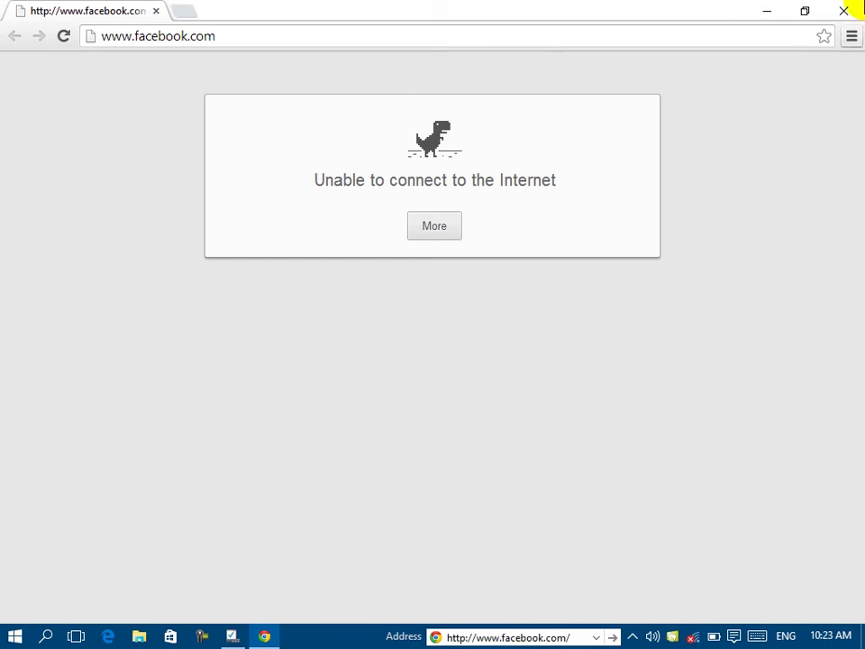
click(845, 10)
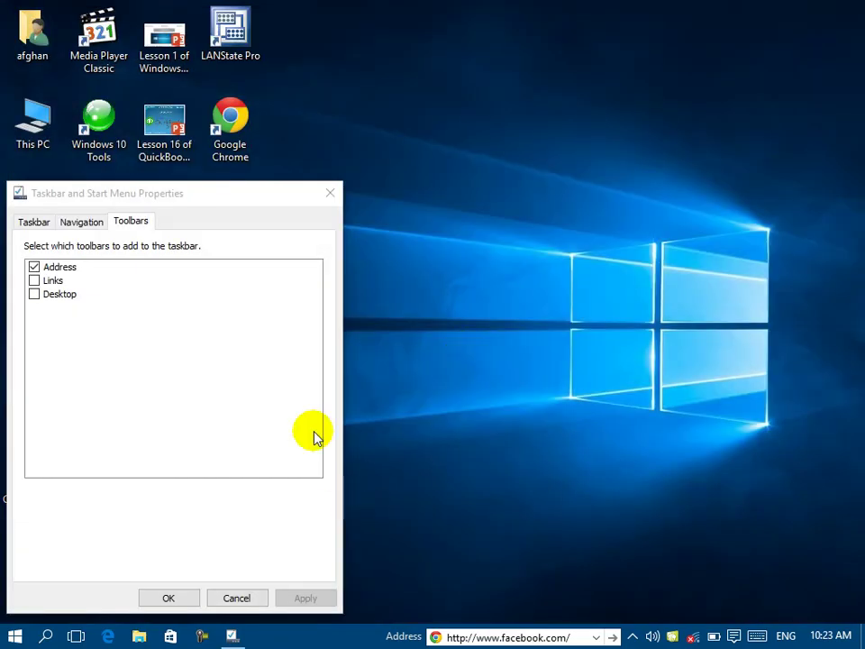
Remove the Address toolbar from the taskbar, applying the change, and add the Links toolbar instead
click(34, 267)
click(306, 598)
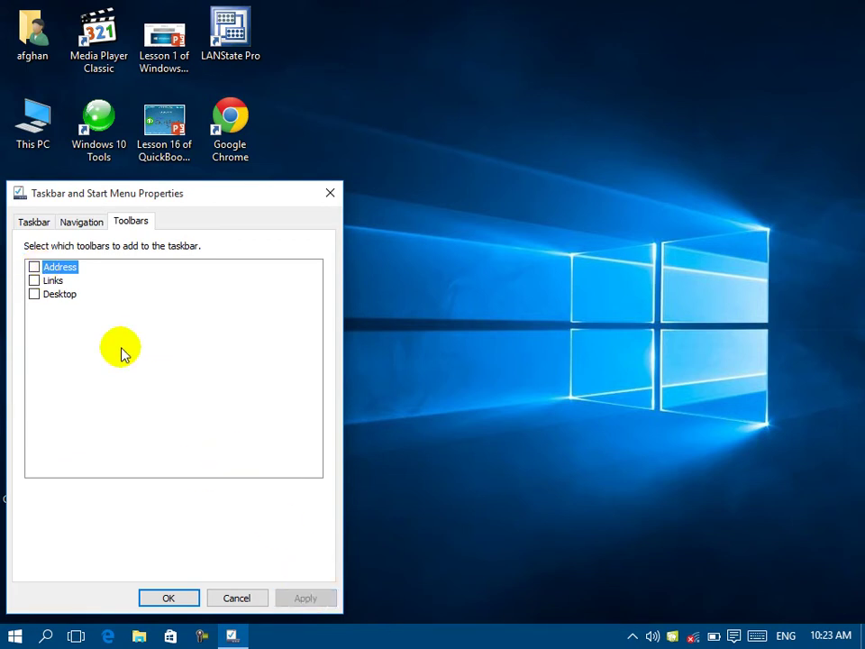
click(35, 280)
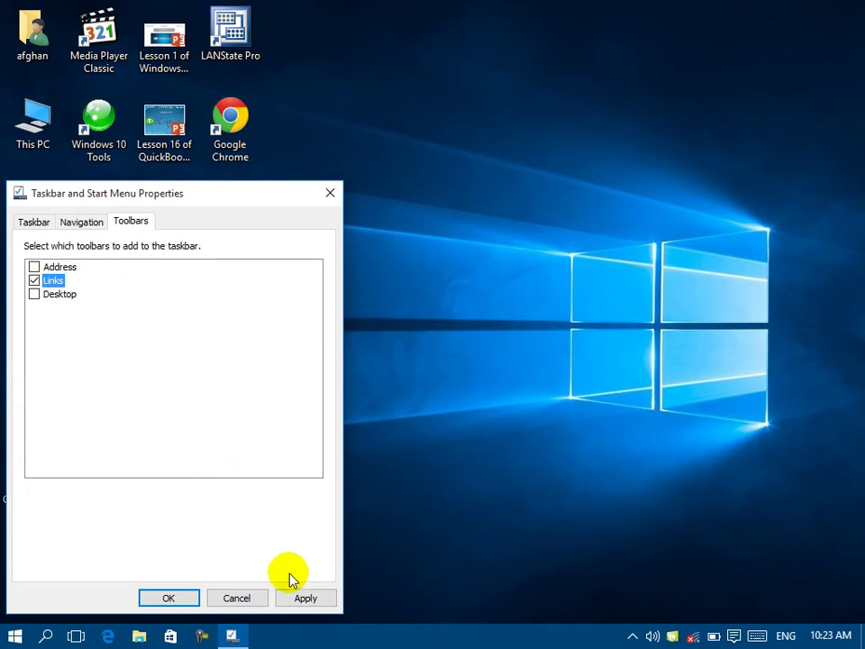
click(302, 597)
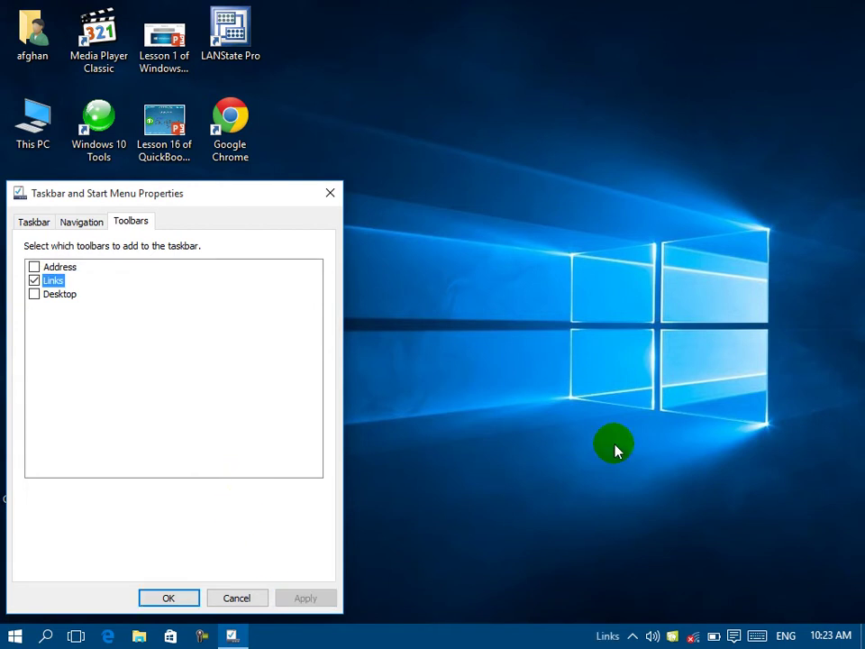
click(608, 637)
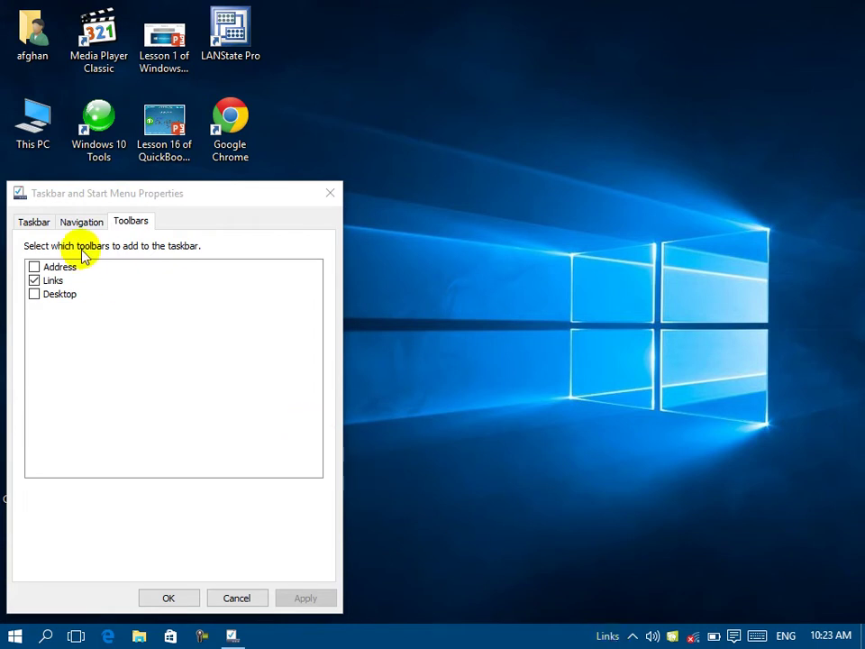
Remove the Links toolbar from the taskbar, apply the change, and move the properties window clear of the desktop icons
click(47, 278)
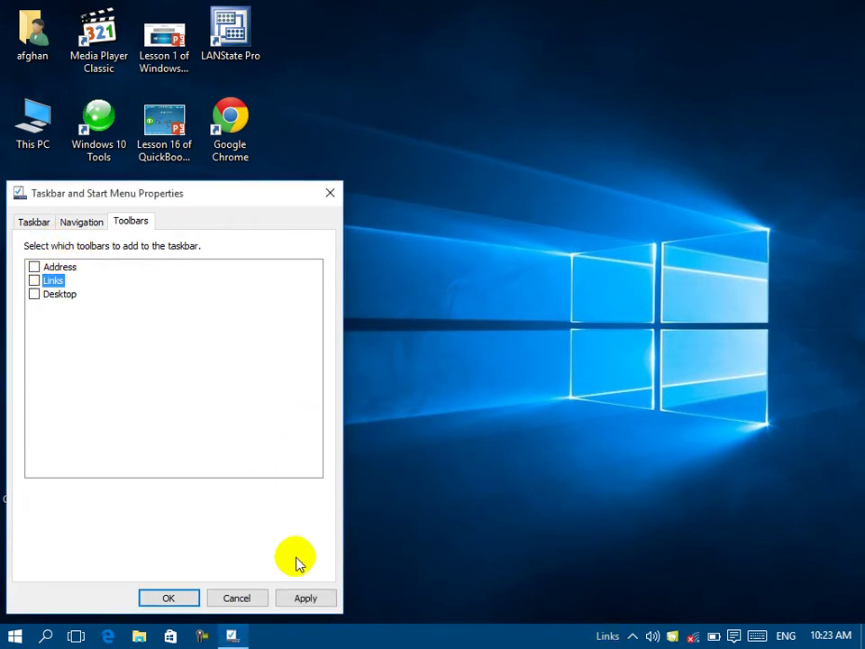
click(303, 601)
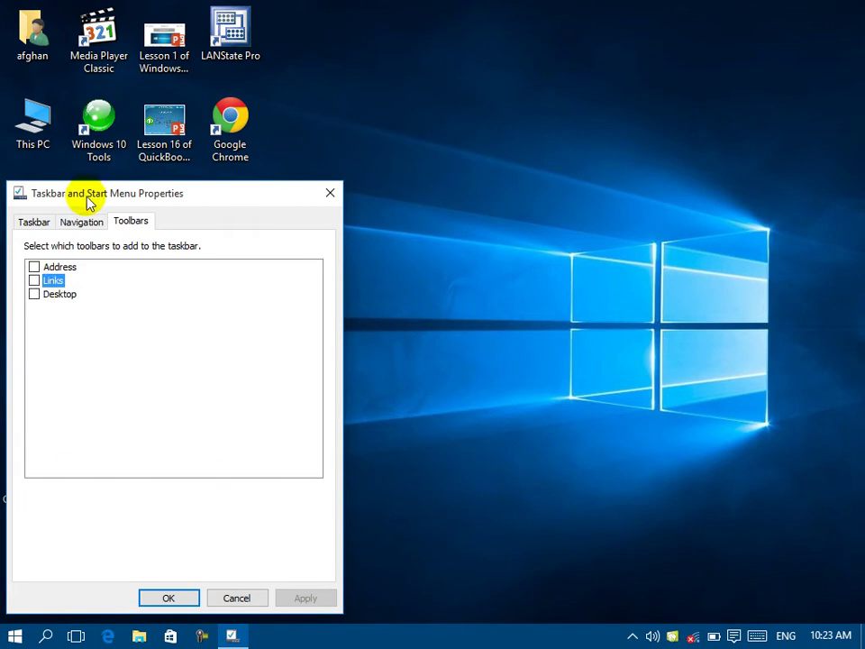
drag(88, 202, 394, 99)
drag(317, 14, 140, 531)
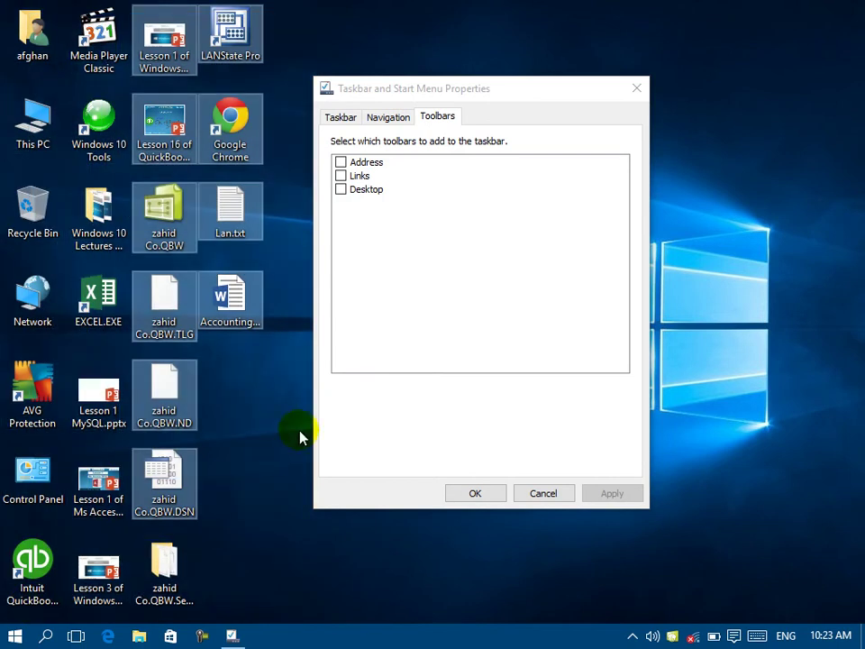
Add the Desktop toolbar to the taskbar, apply the change, and show its list of desktop items
click(361, 189)
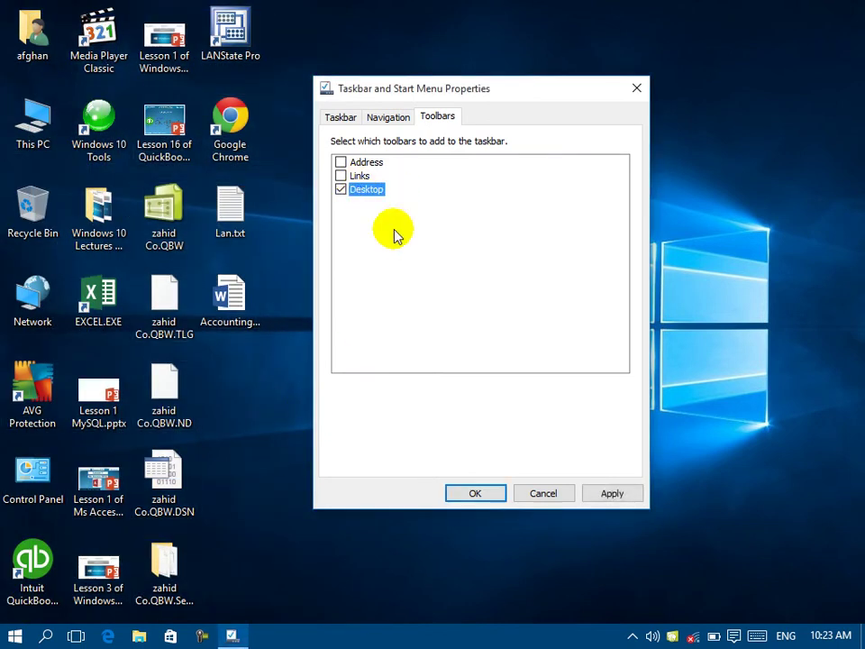
click(602, 495)
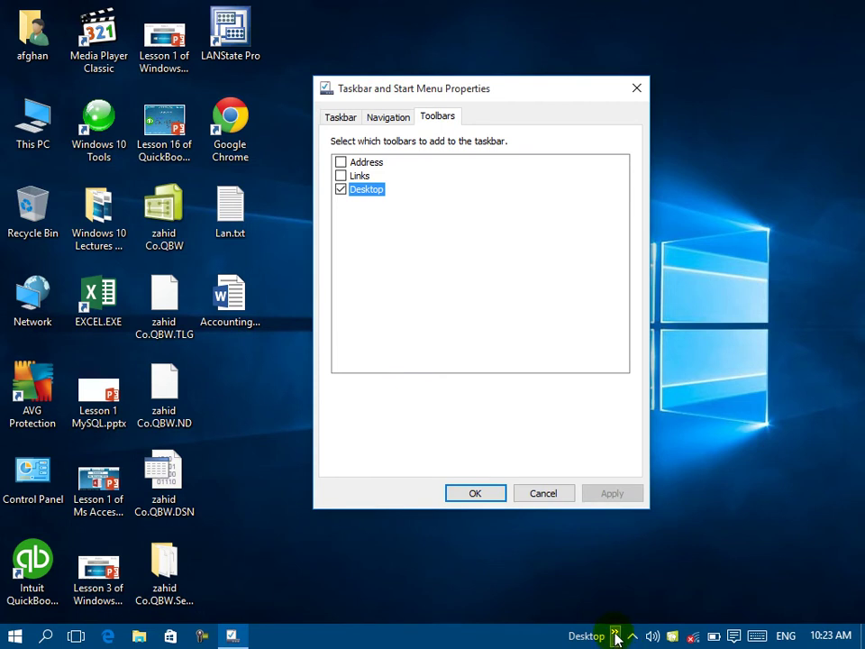
click(615, 636)
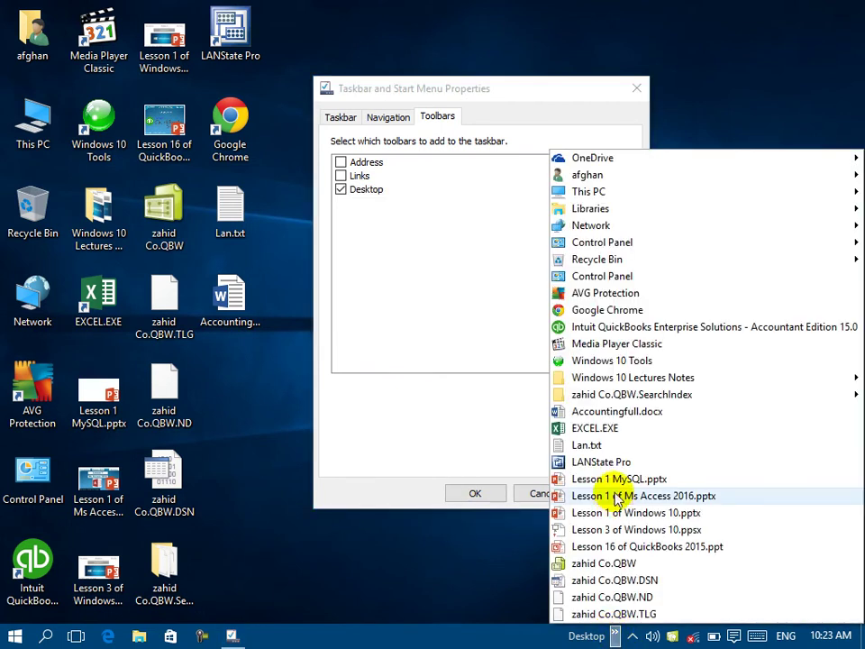
mouse_move(613, 241)
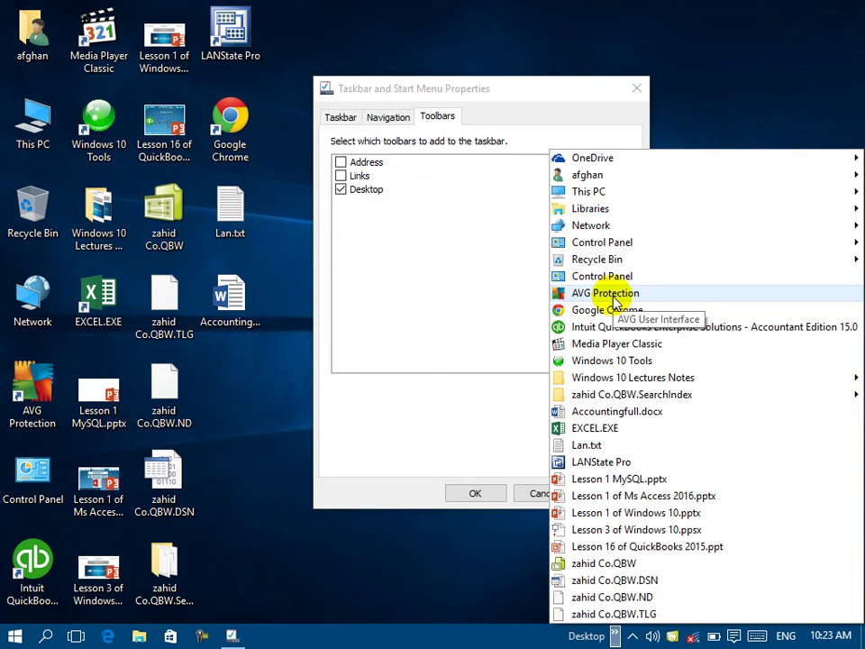
Remove the Desktop toolbar from the taskbar, apply the change, and close the properties window
click(342, 189)
click(611, 494)
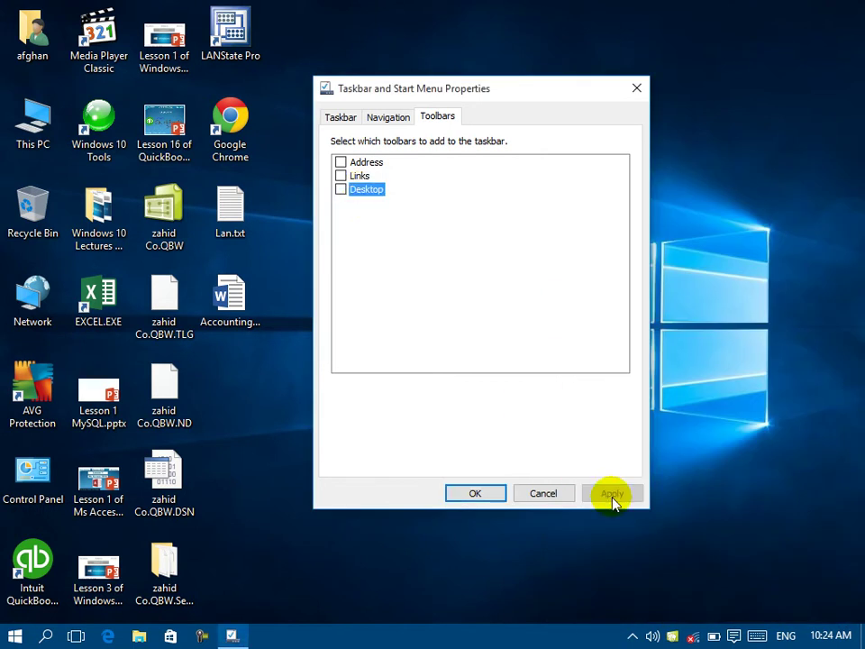
click(550, 493)
Review the general taskbar options in the taskbar properties and close the window without changing anything
right_click(454, 634)
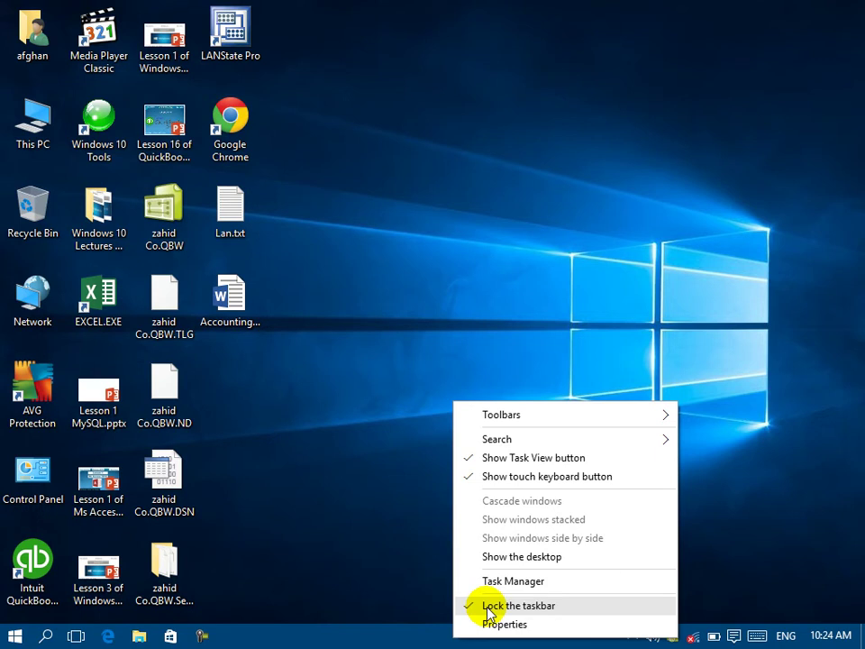
click(486, 624)
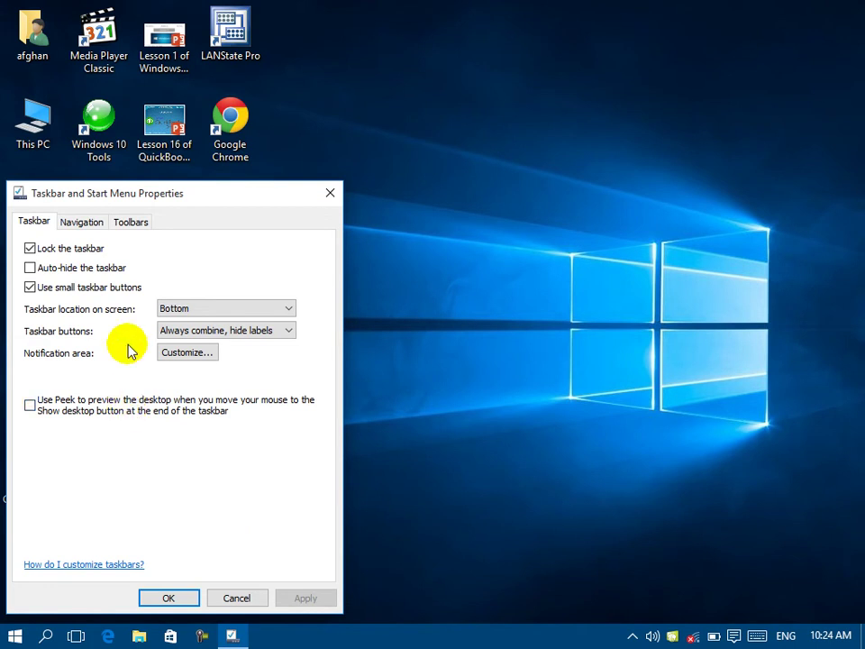
click(239, 598)
Unlock the taskbar, try to resize it by its upper edge, and lock it again
right_click(340, 640)
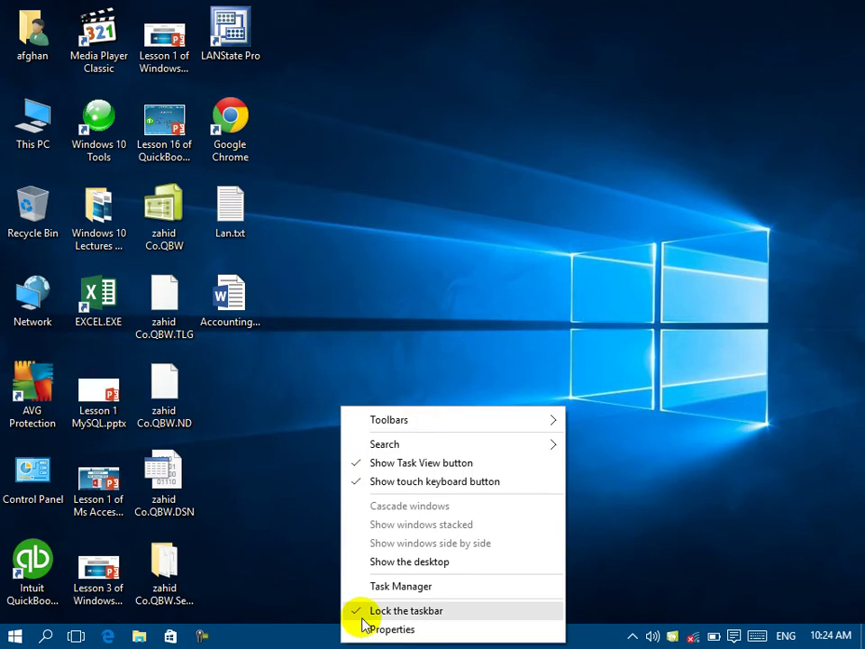
click(364, 620)
drag(363, 623, 375, 480)
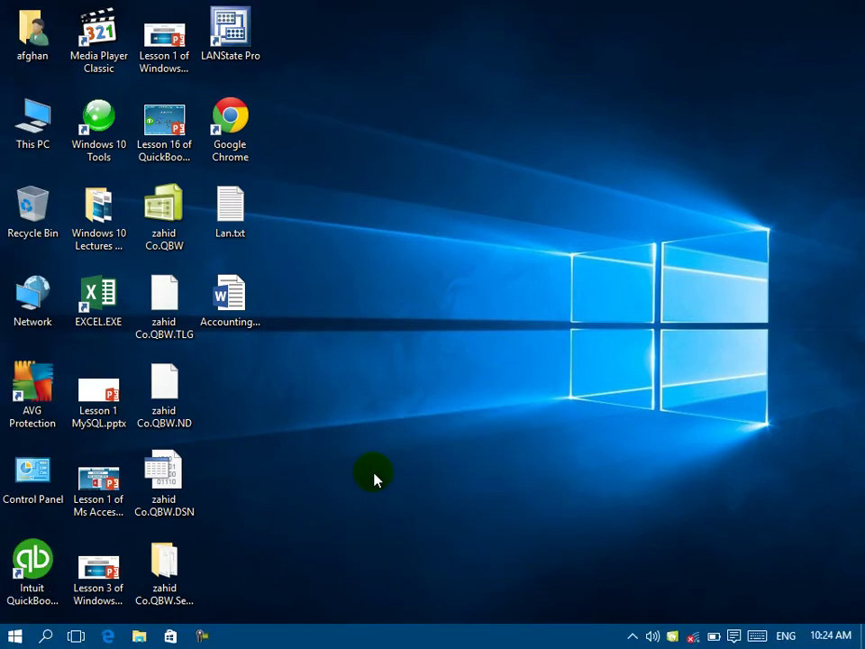
right_click(367, 637)
click(394, 614)
Open Lan.txt from the desktop and launch Task Manager from the taskbar
right_click(393, 632)
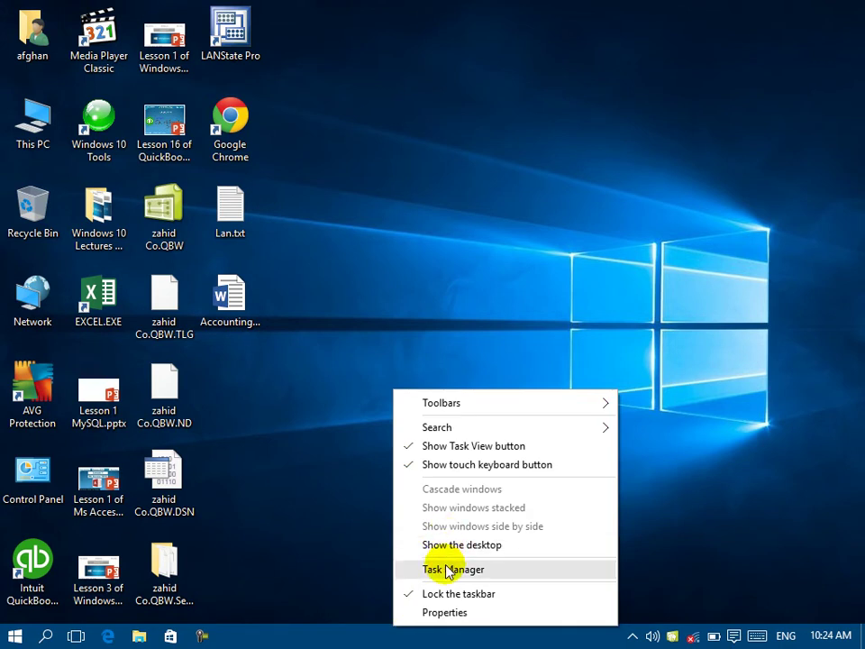
click(290, 449)
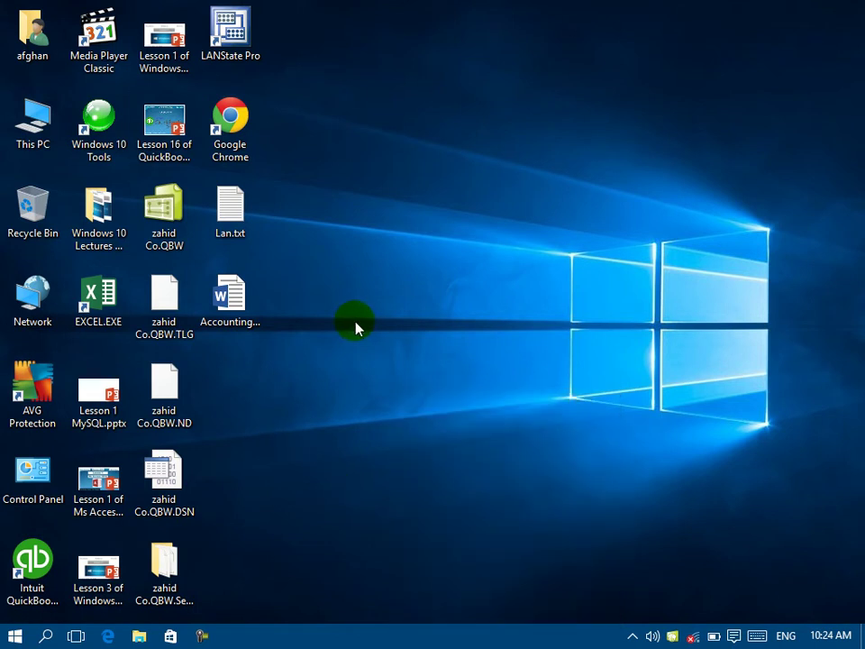
double_click(227, 202)
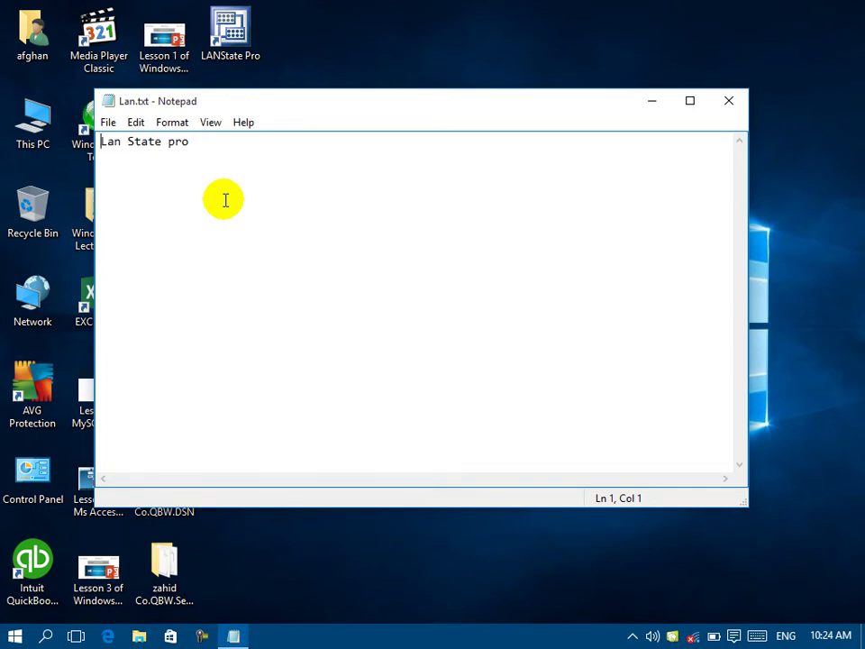
right_click(341, 640)
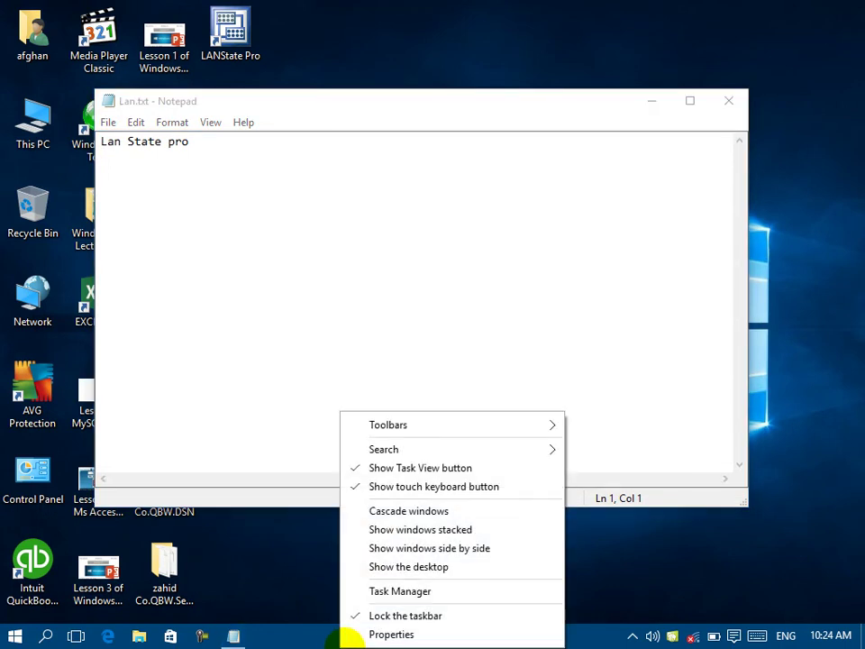
click(375, 592)
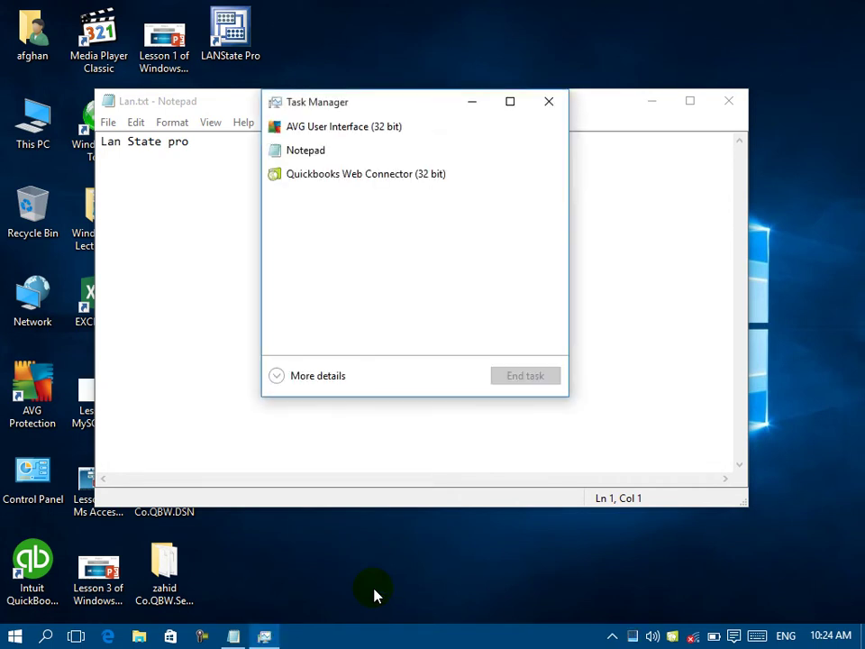
End the Notepad and Quickbooks Web Connector (32 bit) tasks in Task Manager
click(321, 128)
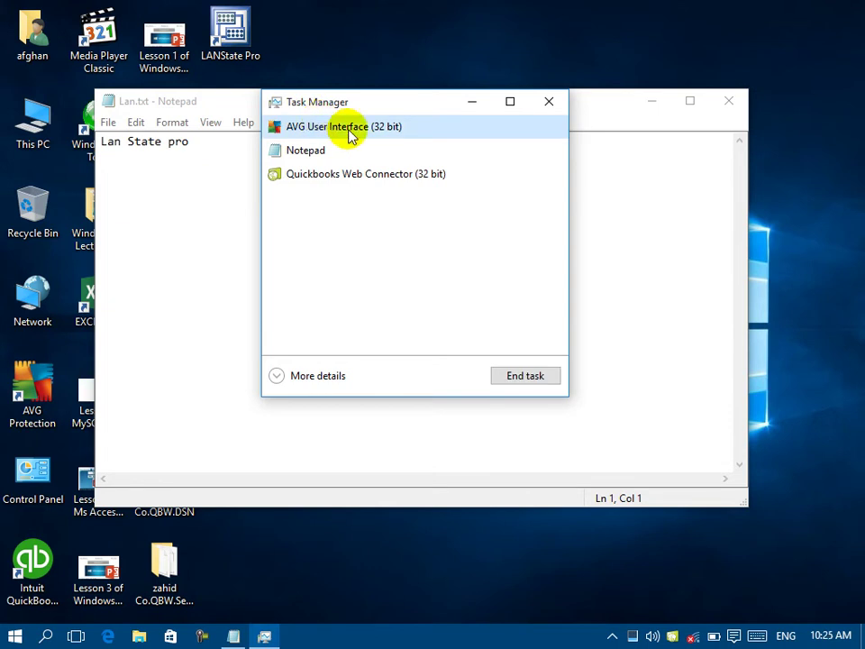
click(324, 150)
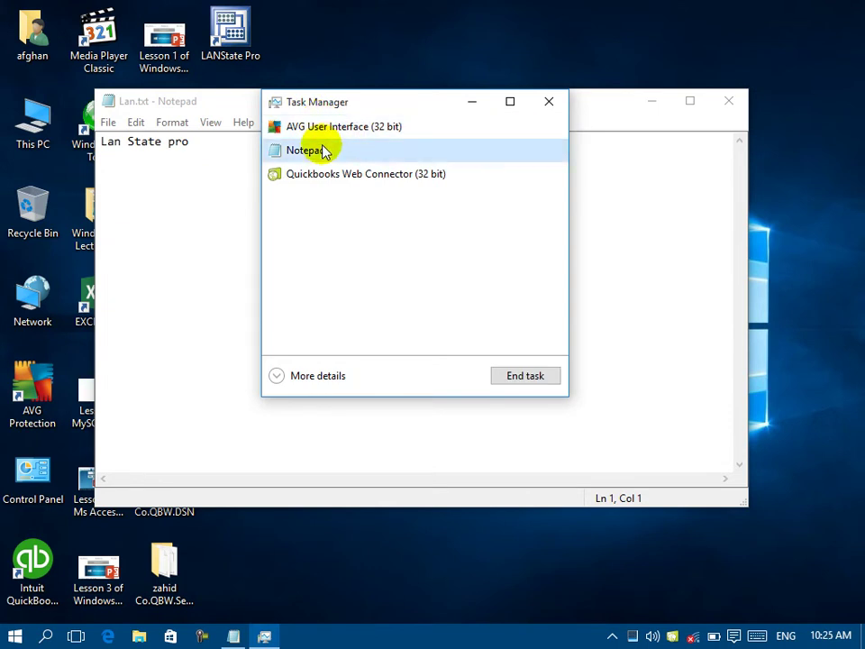
click(326, 177)
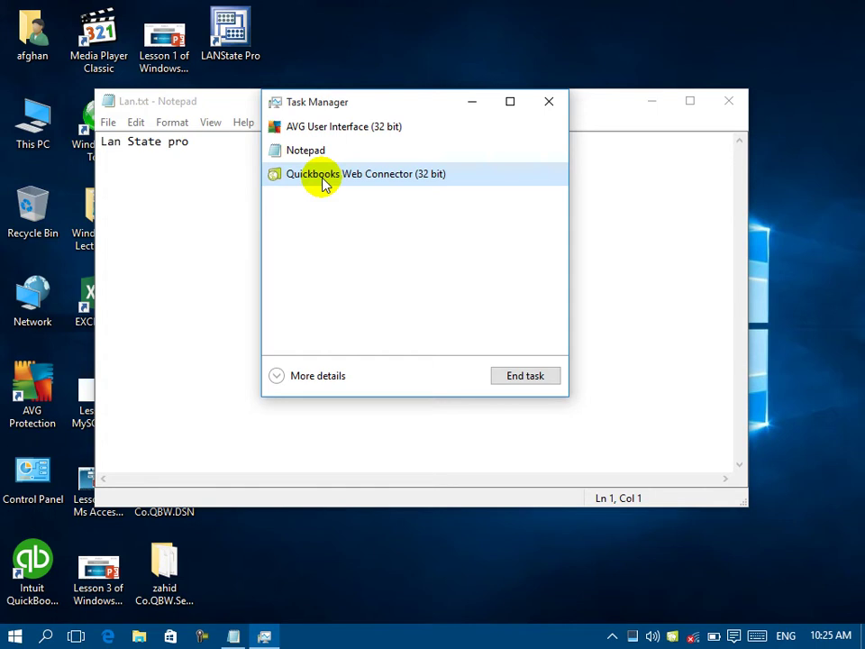
click(314, 153)
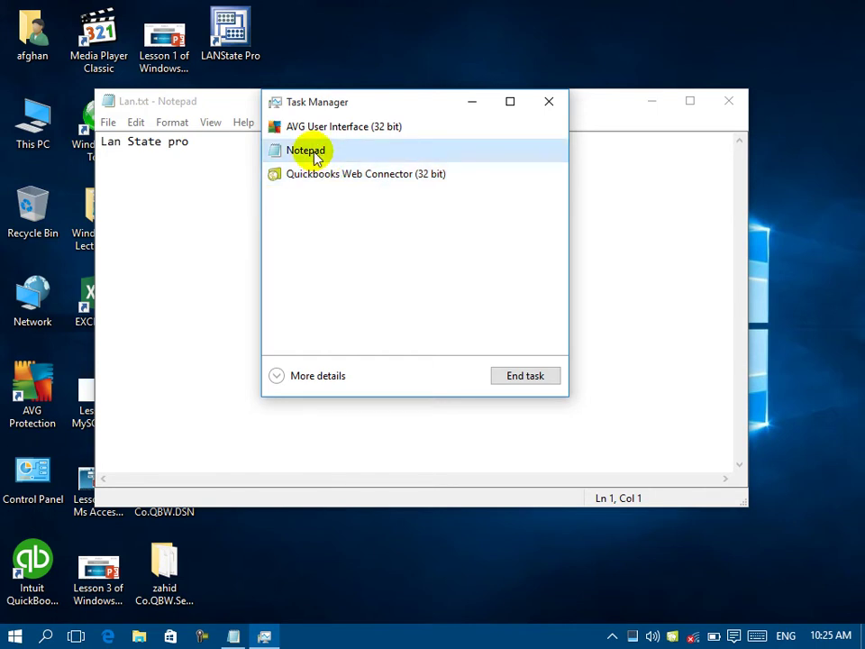
click(525, 376)
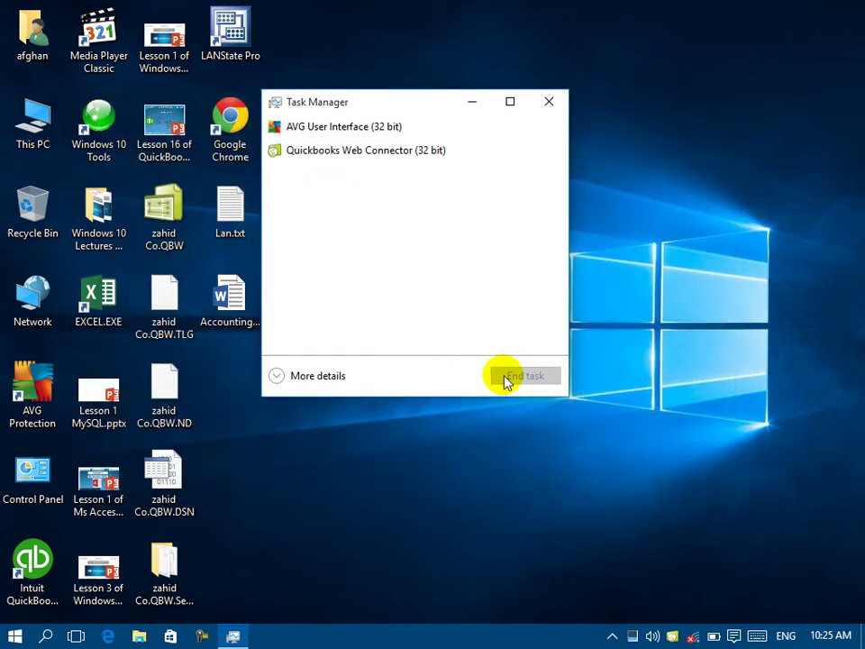
click(388, 151)
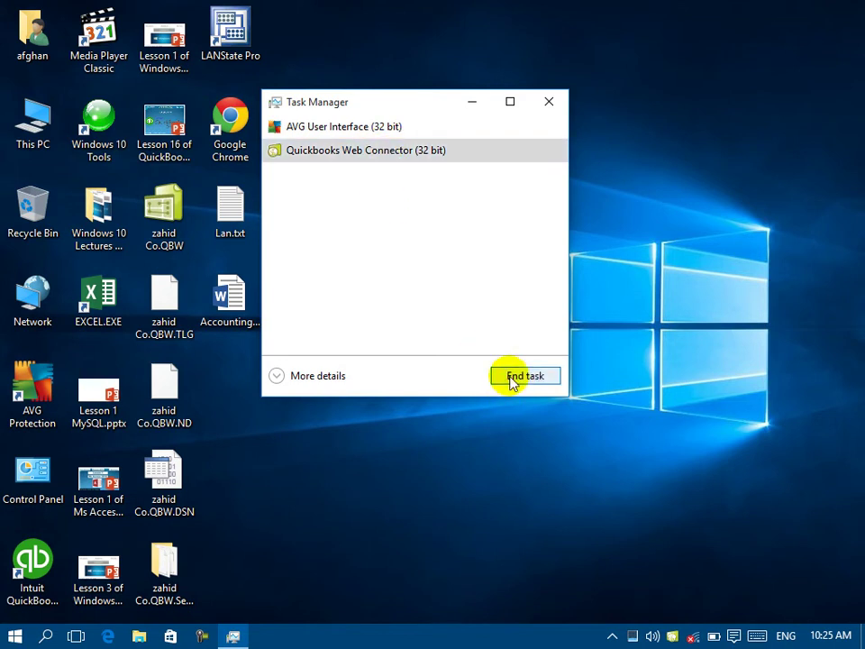
click(525, 376)
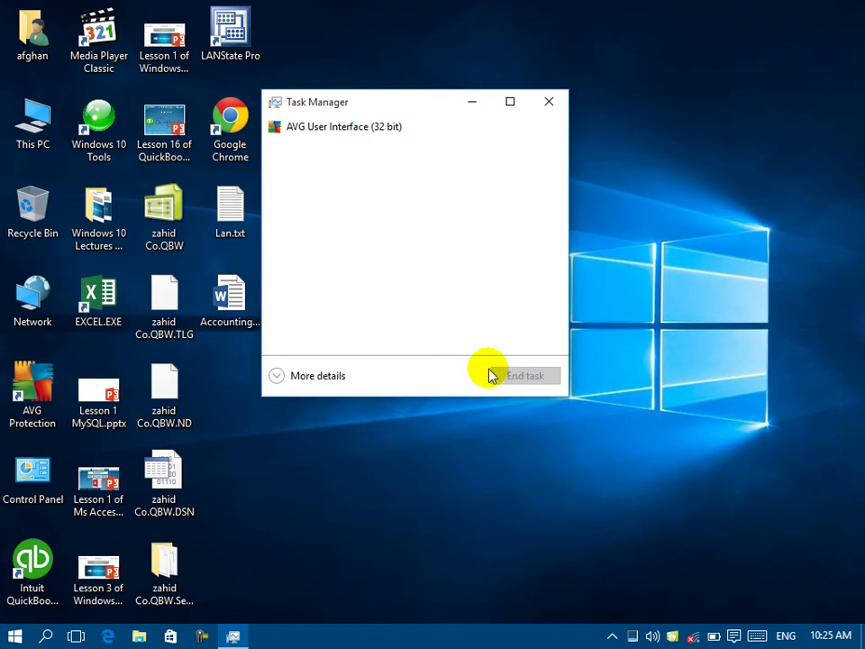
Expand Task Manager to its detailed view and examine the CPU, memory, disk and network usage of individual processes
click(317, 377)
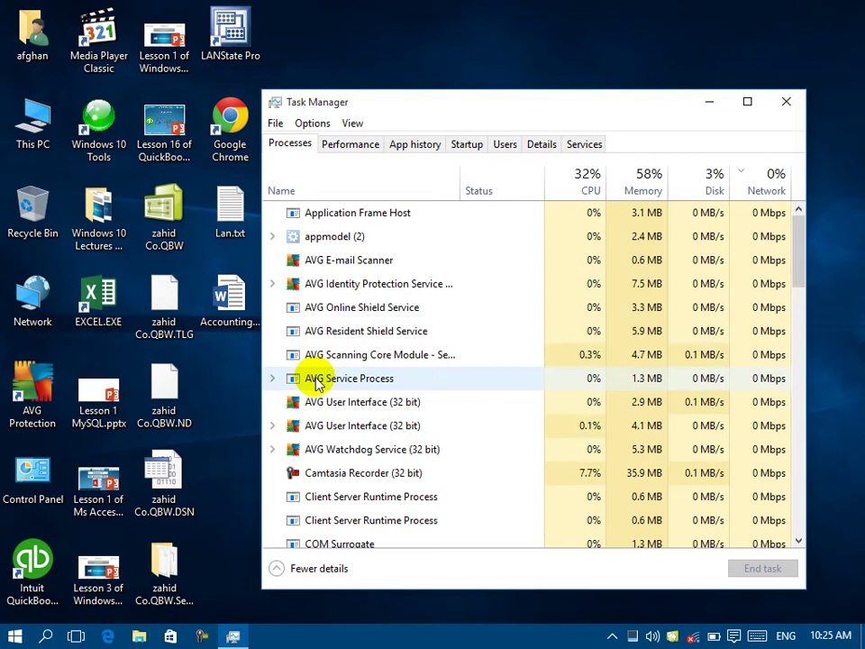
click(316, 383)
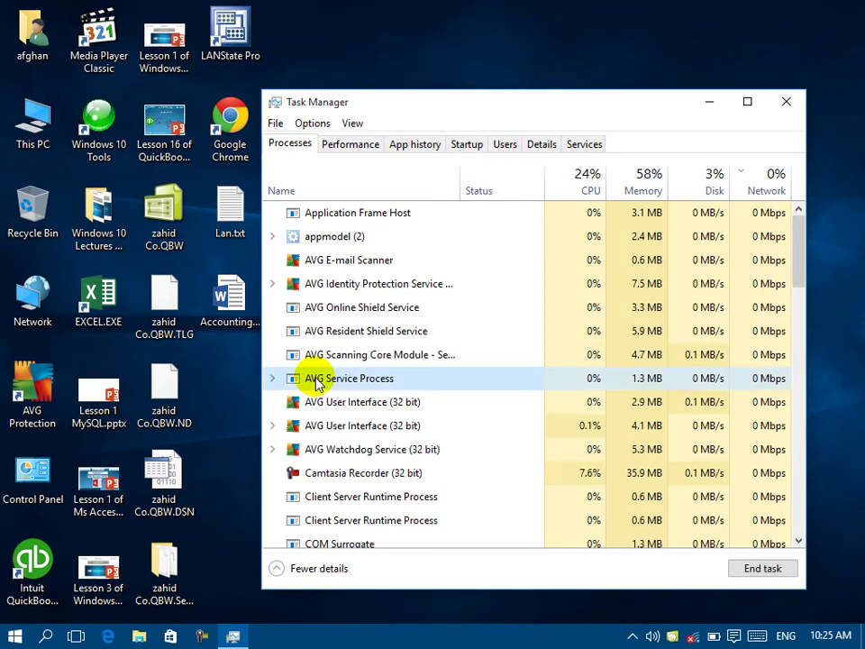
double_click(317, 383)
double_click(316, 378)
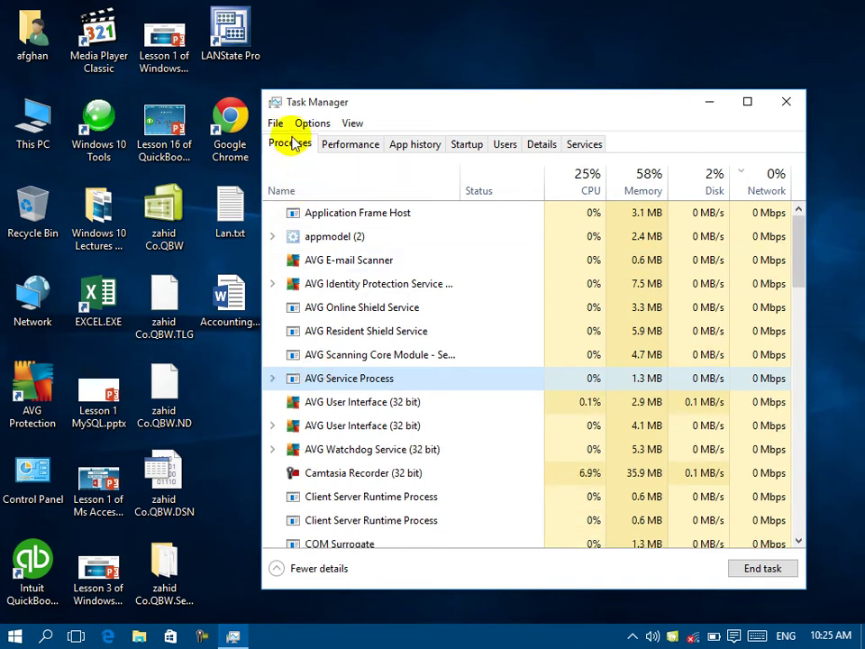
click(363, 212)
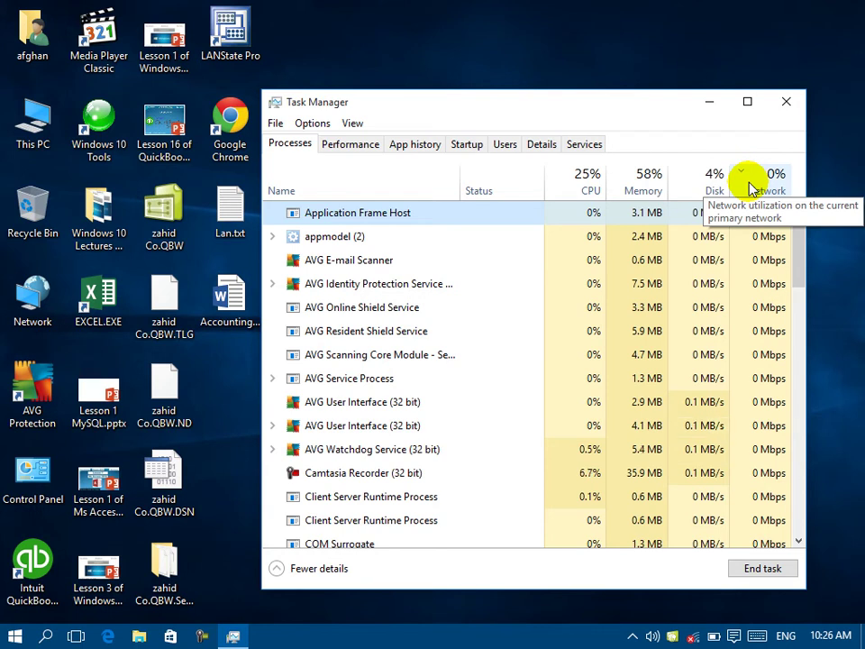
click(383, 357)
click(361, 261)
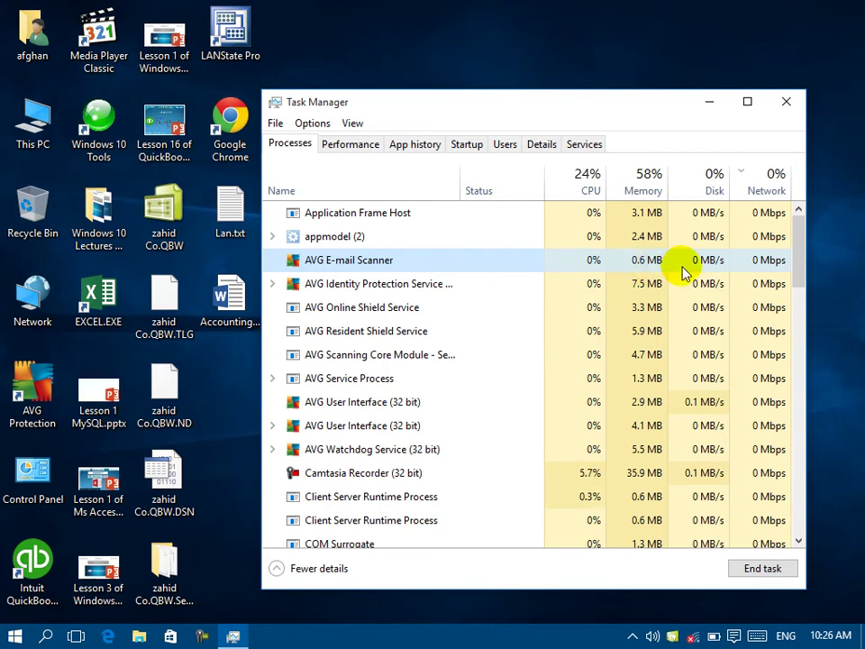
Look through the full list of running processes down to its end and partway back up
key(Down)
key(Down)
key(Down)
key(Down)
key(Down)
key(Down)
key(Down)
key(Down)
key(Down)
key(Down)
key(Down)
key(Down)
key(Down)
key(Down)
key(Down)
key(Down)
key(Down)
key(Down)
key(Down)
key(Down)
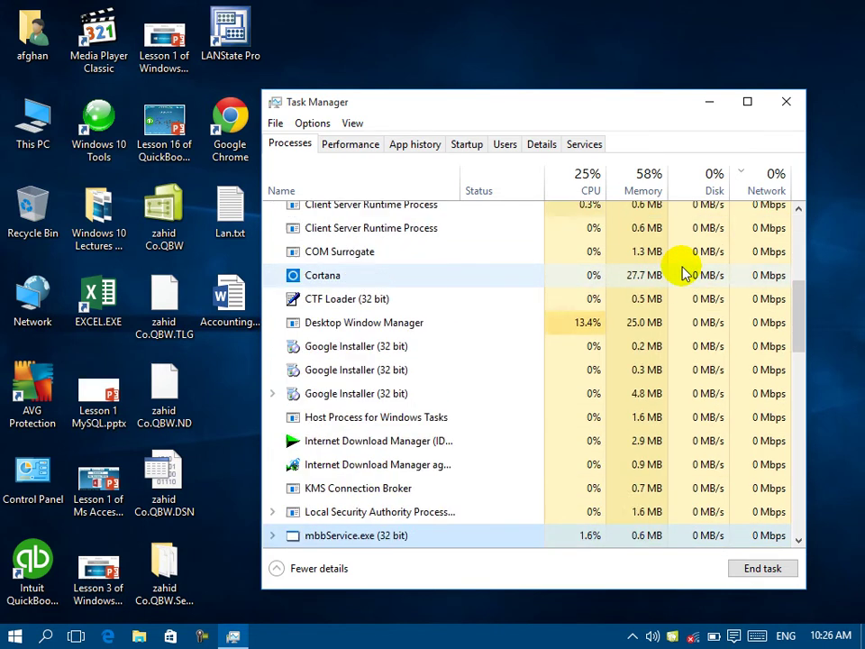
key(Down)
key(Down)
key(Down)
key(Down)
key(Down)
key(Down)
key(Down)
key(Down)
key(Down)
key(Down)
key(Down)
key(Down)
key(Down)
key(Down)
key(Down)
key(Down)
key(Down)
key(Down)
key(Down)
key(Down)
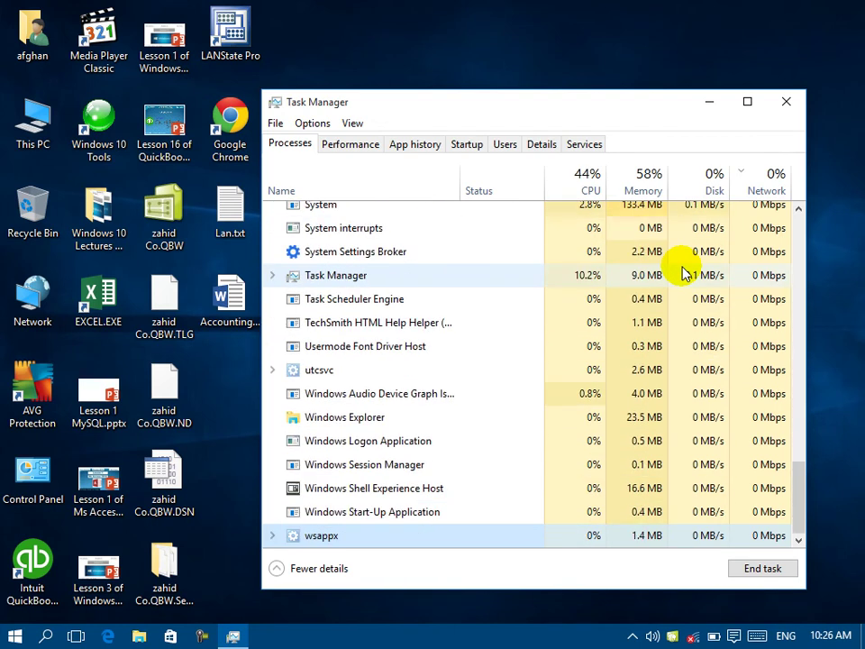
key(Up)
key(Up)
key(Up)
key(Up)
key(Up)
key(Up)
key(Up)
key(Up)
key(Up)
key(Up)
key(Up)
key(Up)
key(Up)
key(Up)
key(Up)
key(Up)
key(Up)
key(Up)
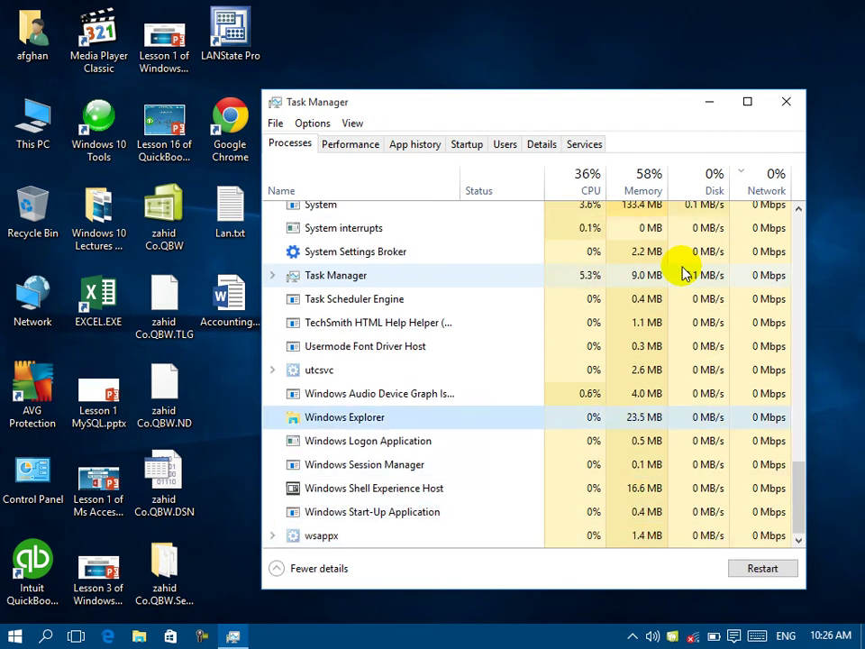
key(Down)
key(Down)
key(Down)
key(Down)
key(Down)
key(Down)
key(Down)
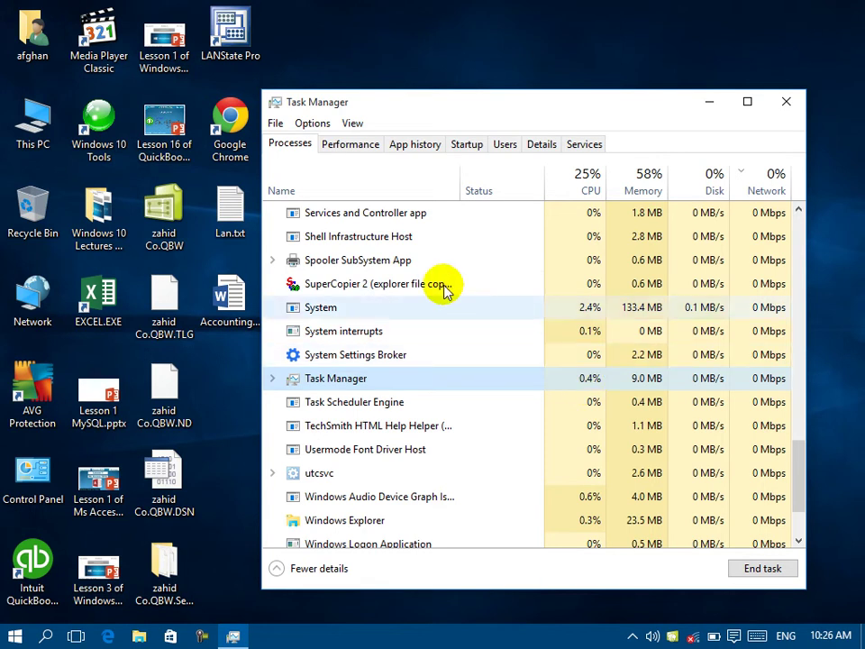
Examine the computer's CPU performance details and its memory usage in Task Manager
click(352, 145)
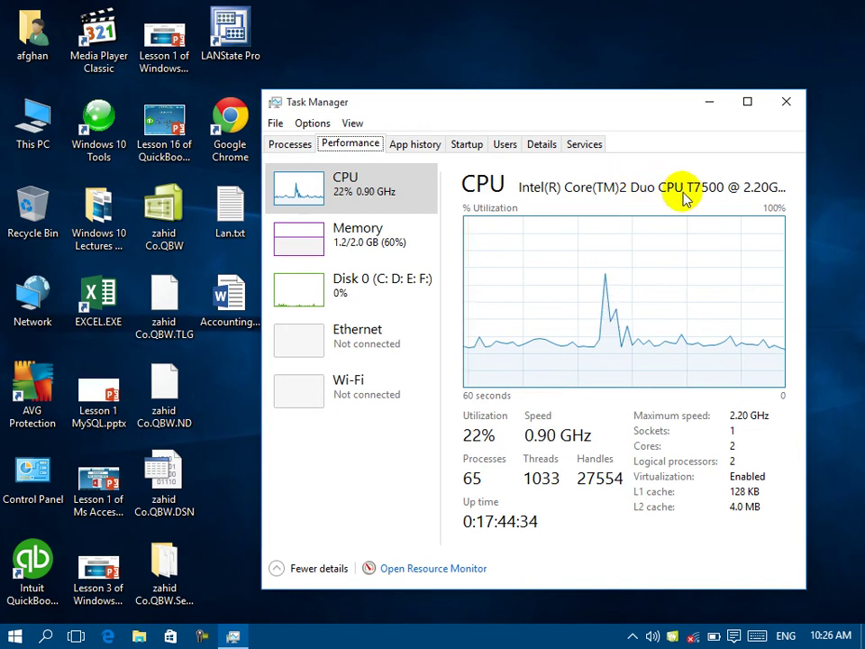
click(362, 249)
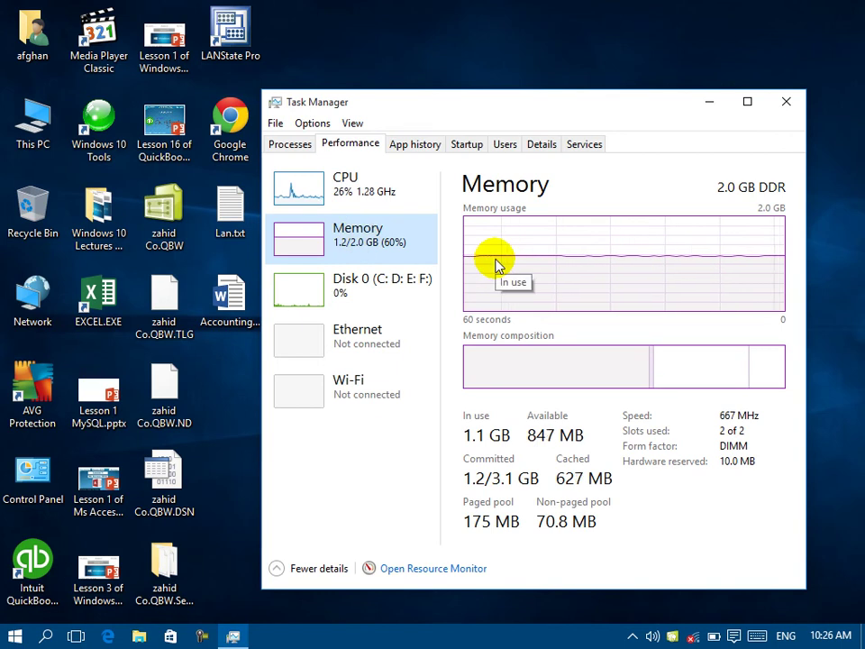
Examine Disk 0's performance and look through the app usage history down to its last entry, Xbox
click(413, 273)
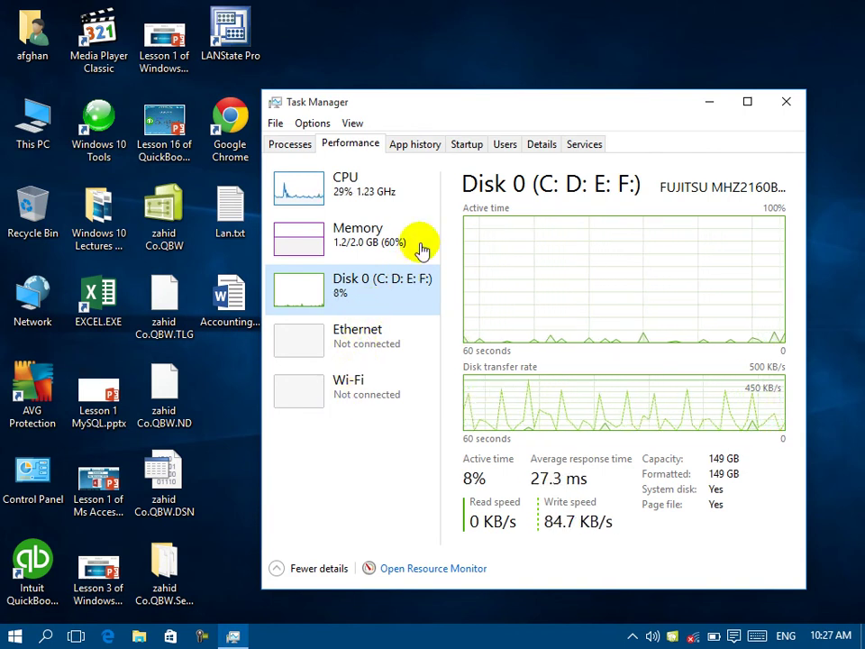
click(416, 144)
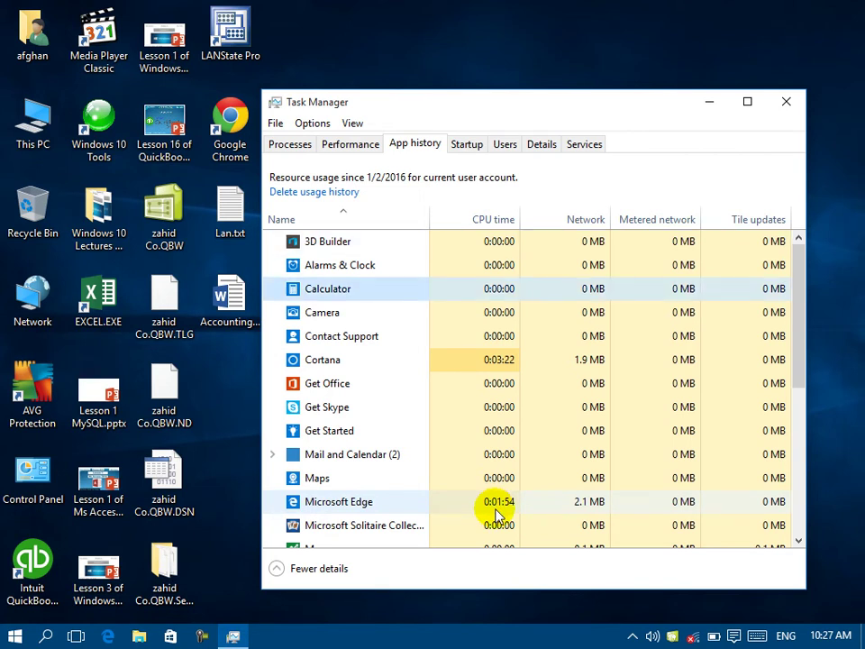
scroll(495, 515, down, 2)
scroll(495, 515, down, 2)
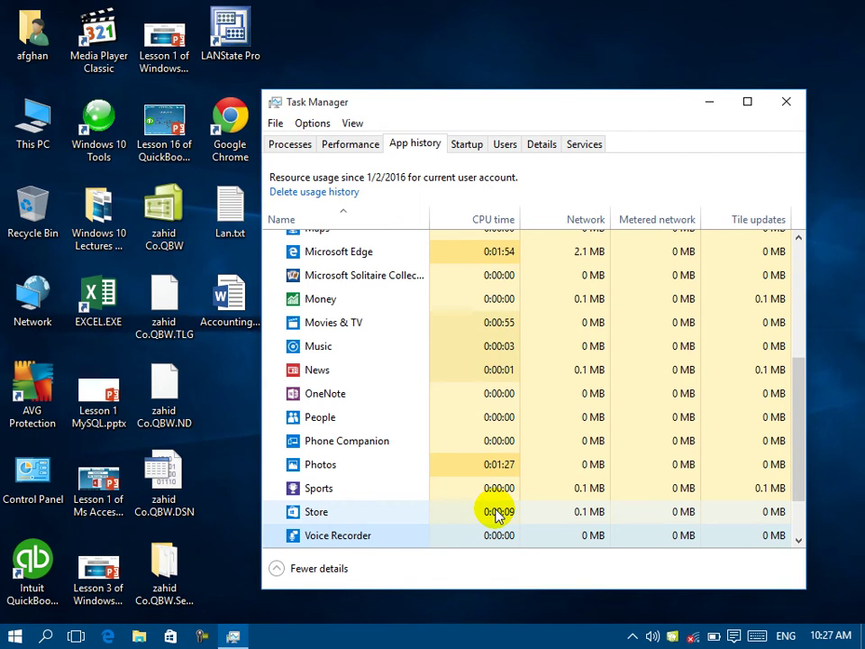
key(p)
key(p)
key(p)
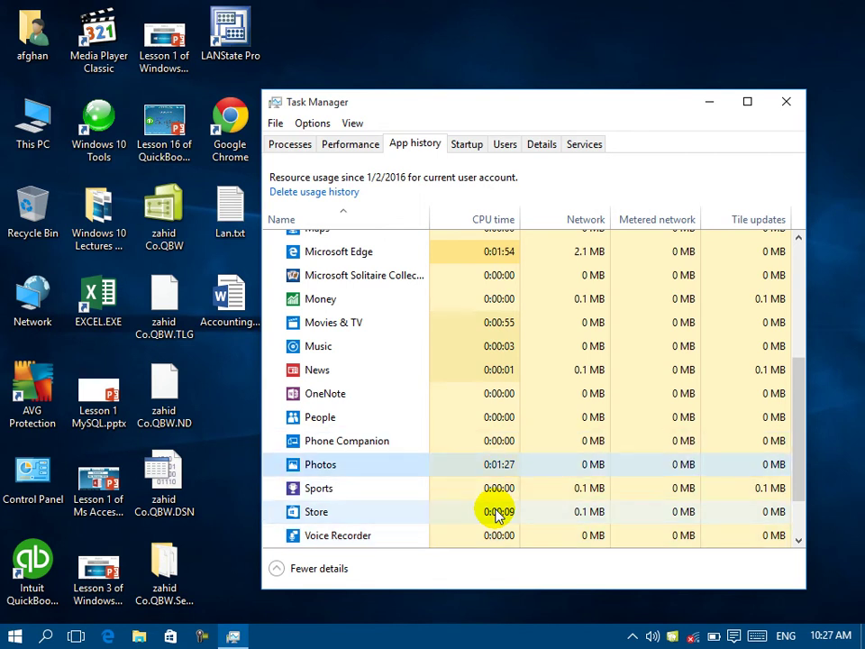
key(Down)
key(Down)
key(Down)
key(Down)
key(Down)
key(Down)
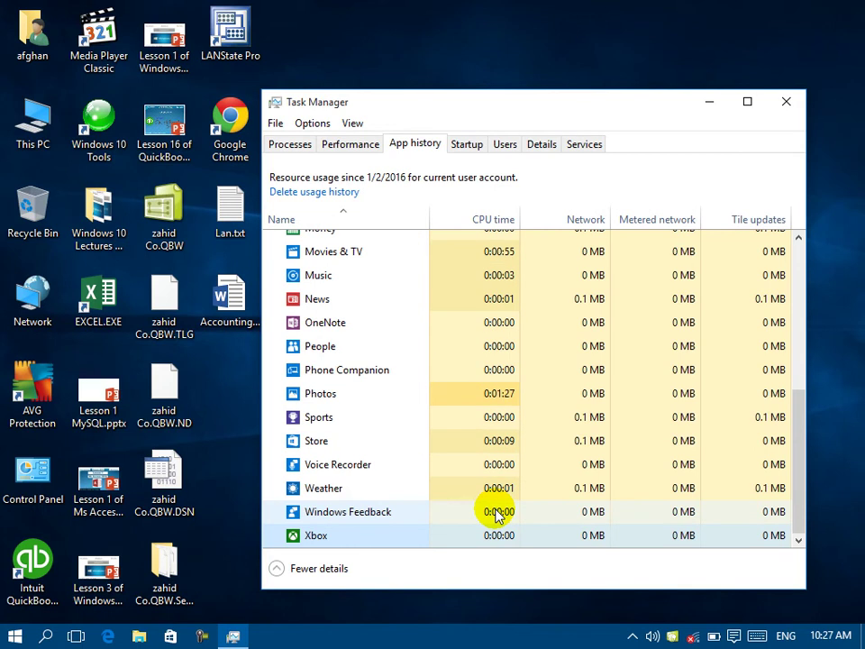
Look back through the app usage history up to its first entry, 3D Builder
key(Up)
key(Up)
key(Up)
key(Up)
key(Up)
key(Up)
key(Up)
key(Up)
key(Up)
key(Up)
key(Up)
key(Up)
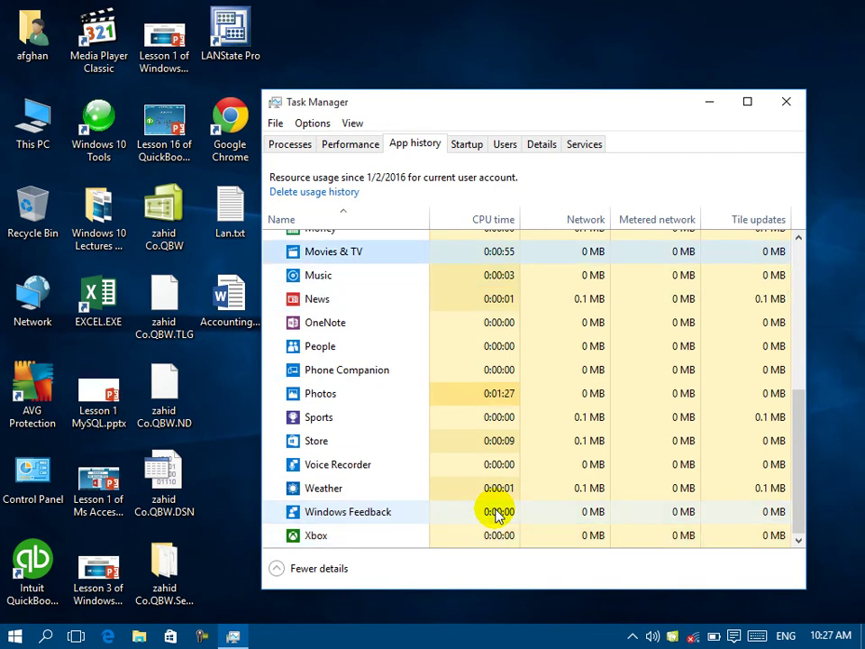
key(Home)
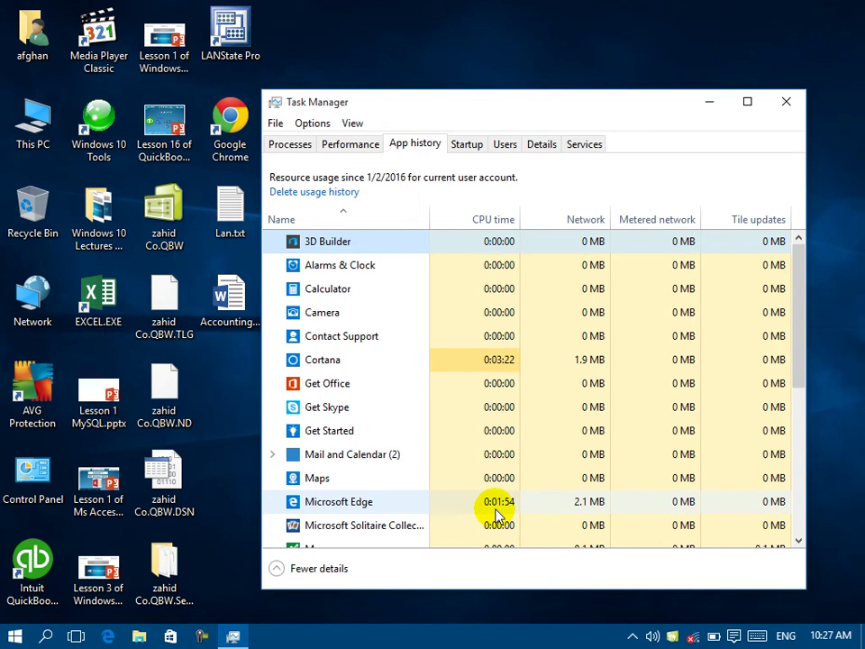
Examine the programs that start with Windows, selecting Internet Download Manager to check its status and startup impact
click(469, 147)
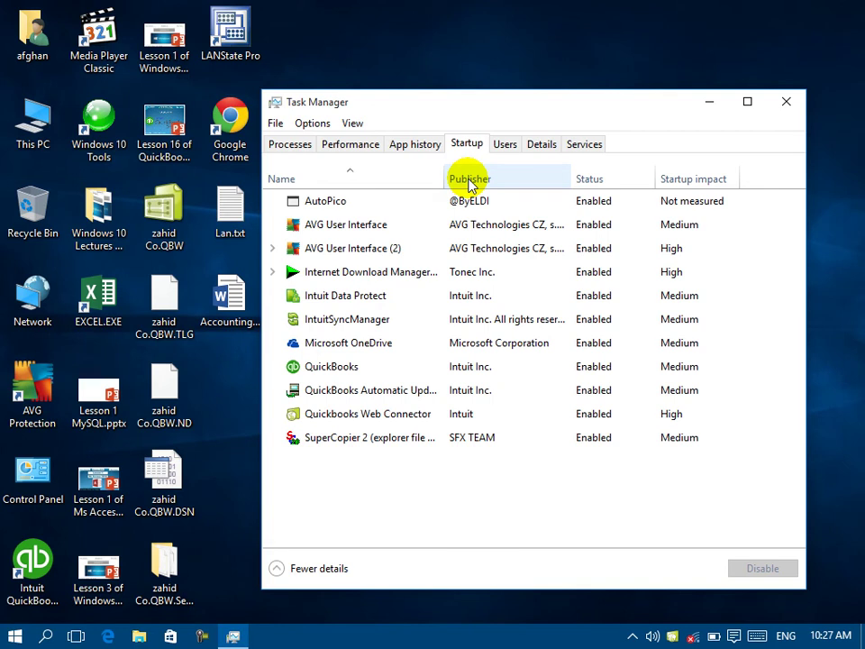
click(373, 227)
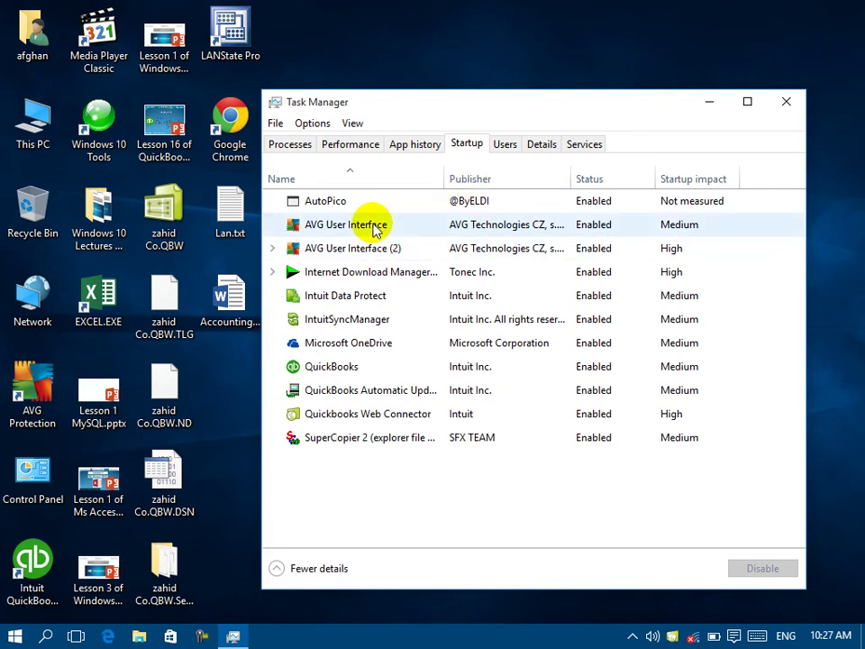
click(376, 280)
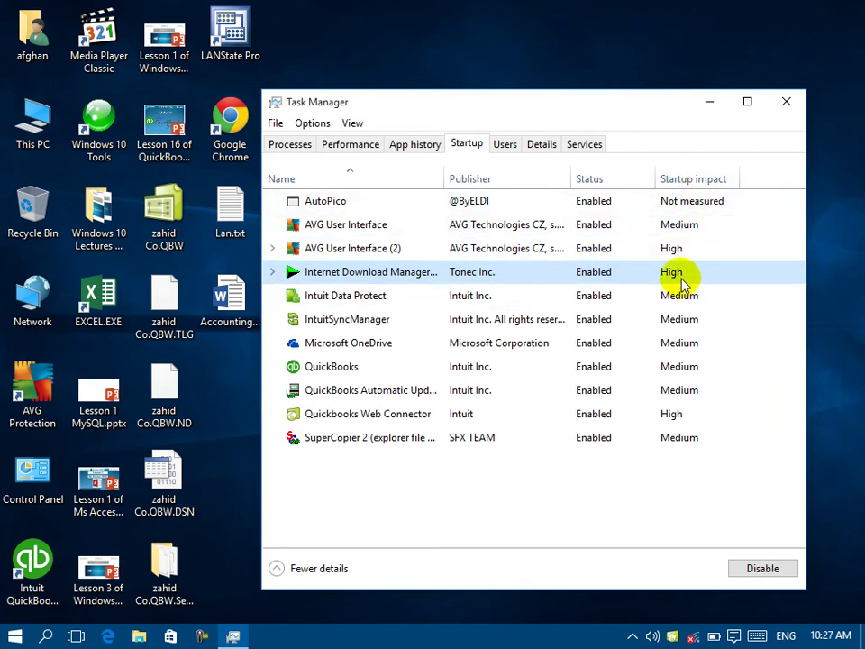
Examine the resource usage per user and the detailed process list, sorted by description
click(505, 148)
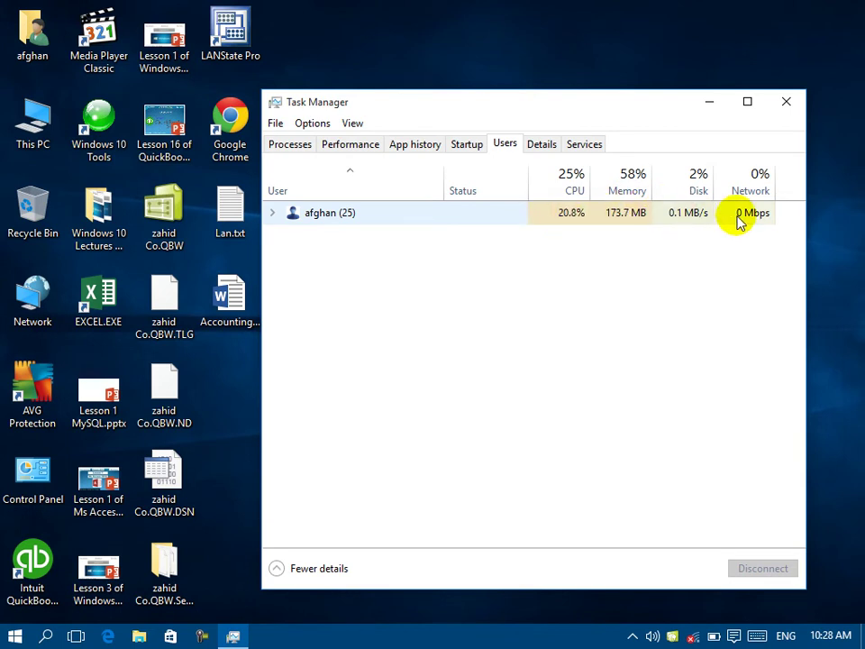
click(542, 146)
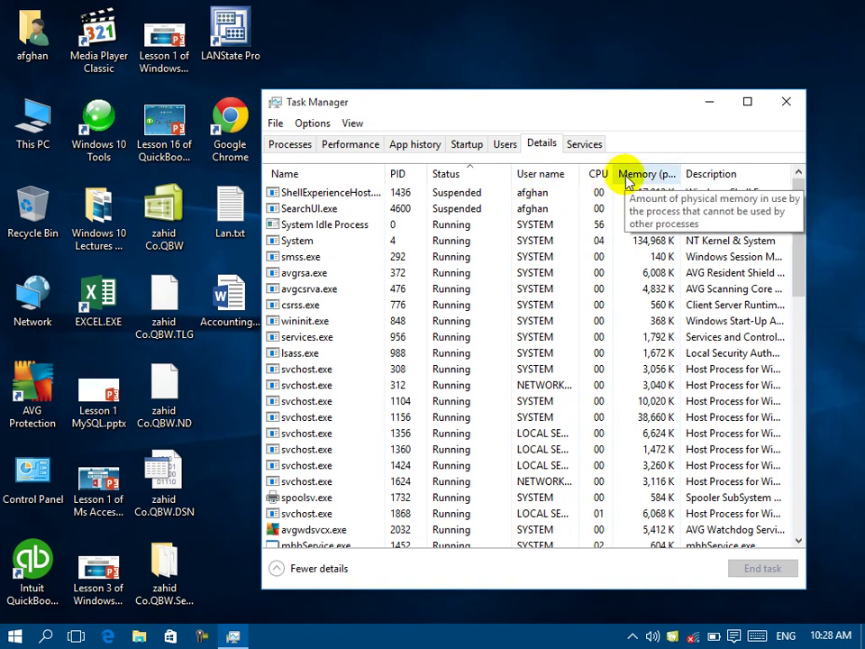
click(711, 174)
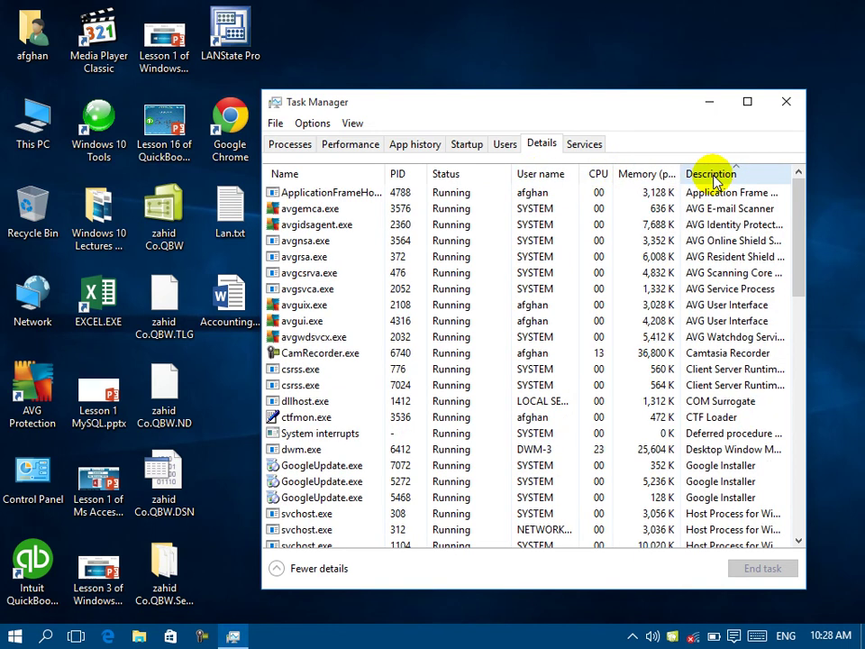
Look at the list of Windows services and close Task Manager
click(585, 148)
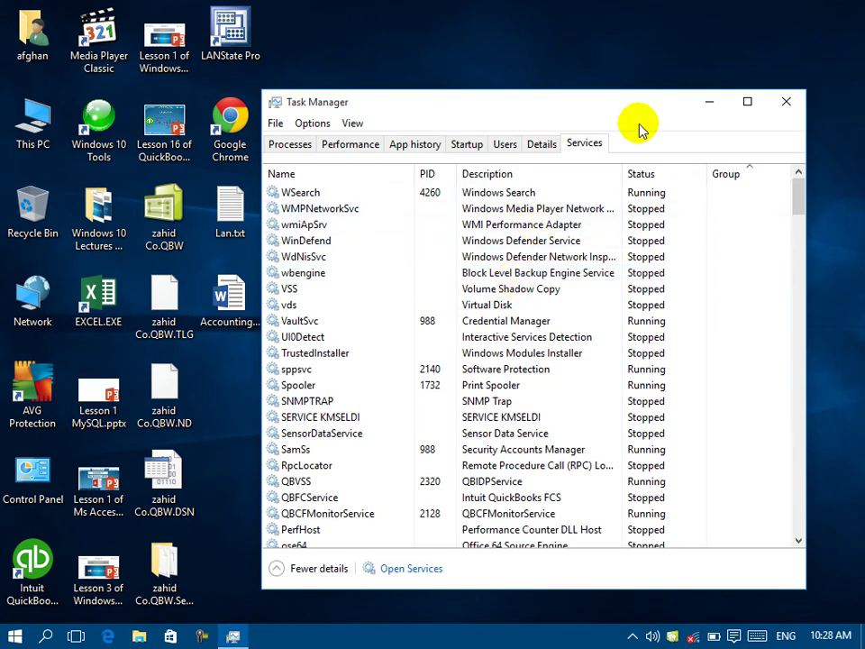
click(768, 104)
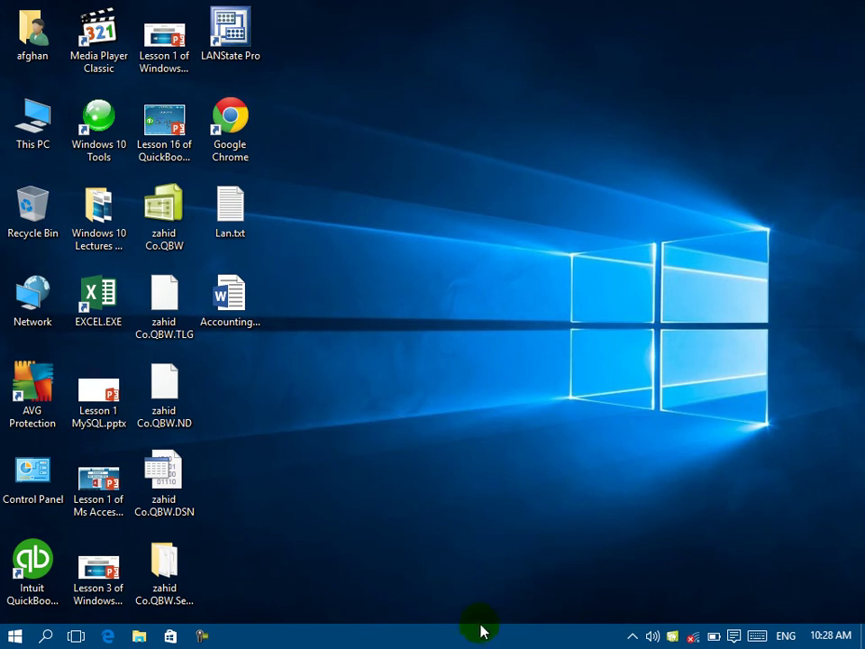
Open Lan.txt from the desktop in Notepad and maximize its window
right_click(478, 642)
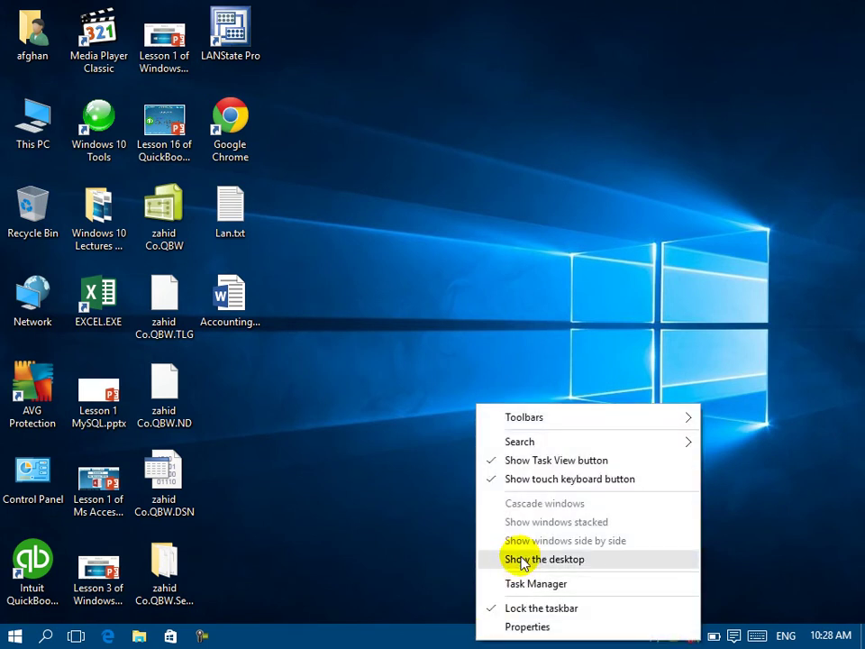
click(287, 483)
double_click(242, 232)
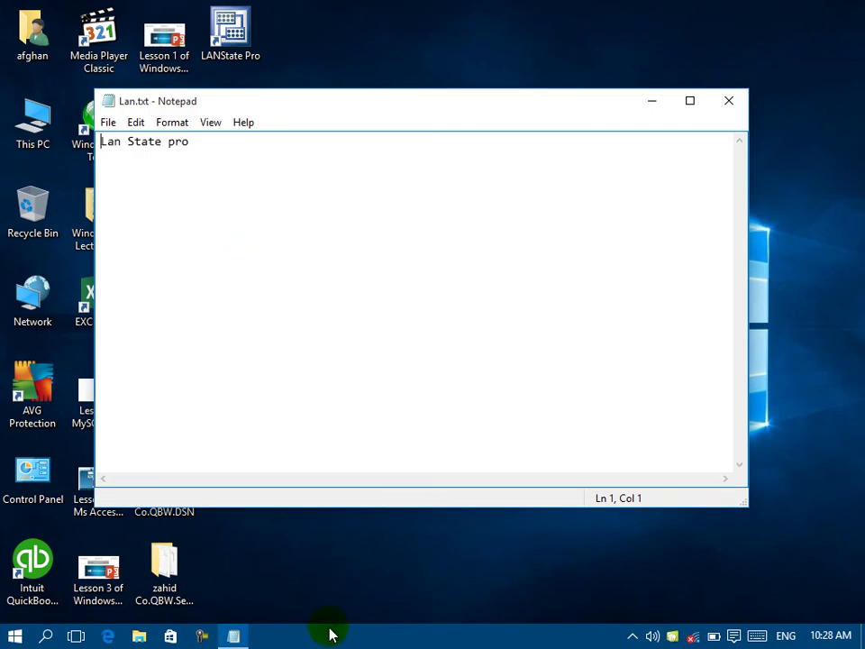
click(691, 101)
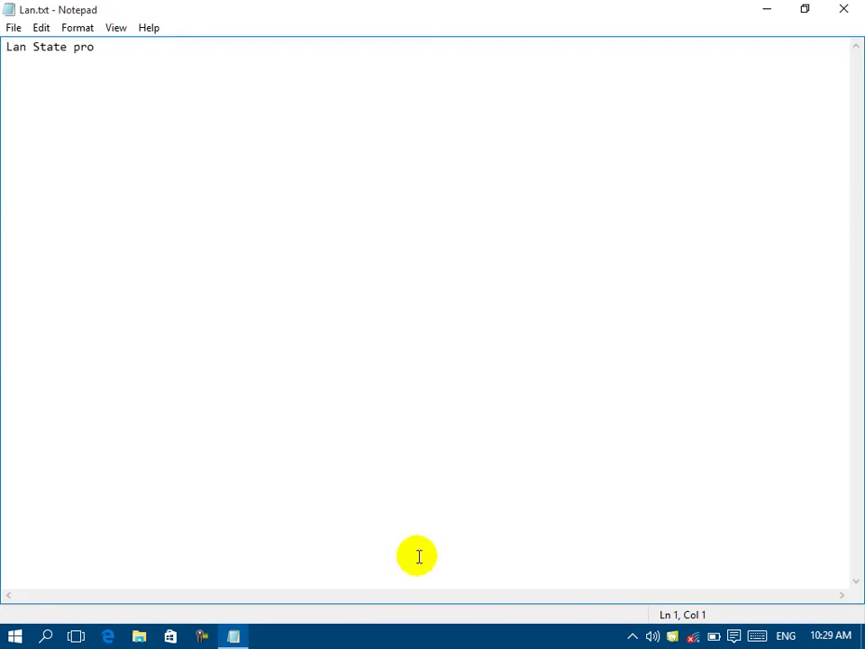
Use the taskbar options to show the desktop and bring the open windows back
right_click(375, 636)
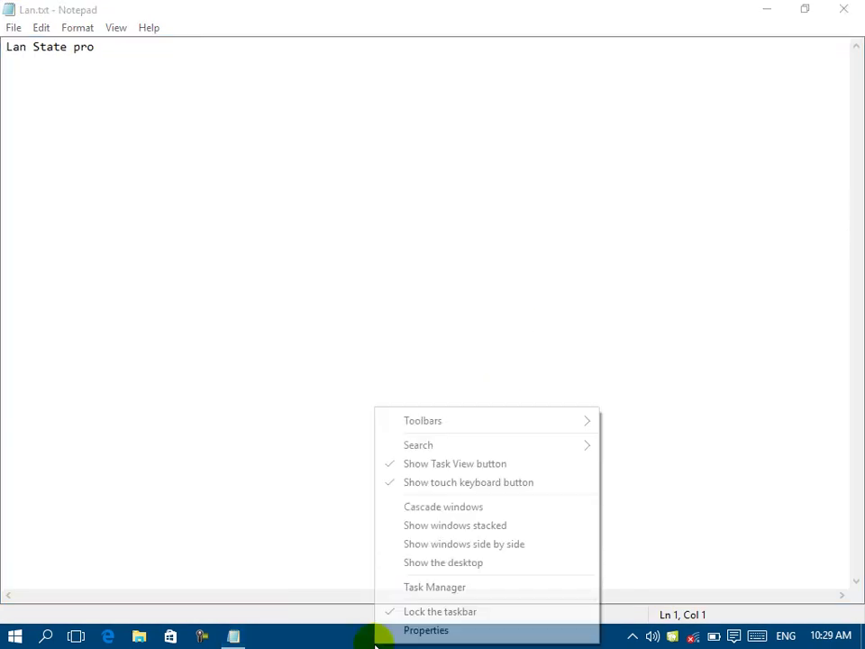
click(415, 564)
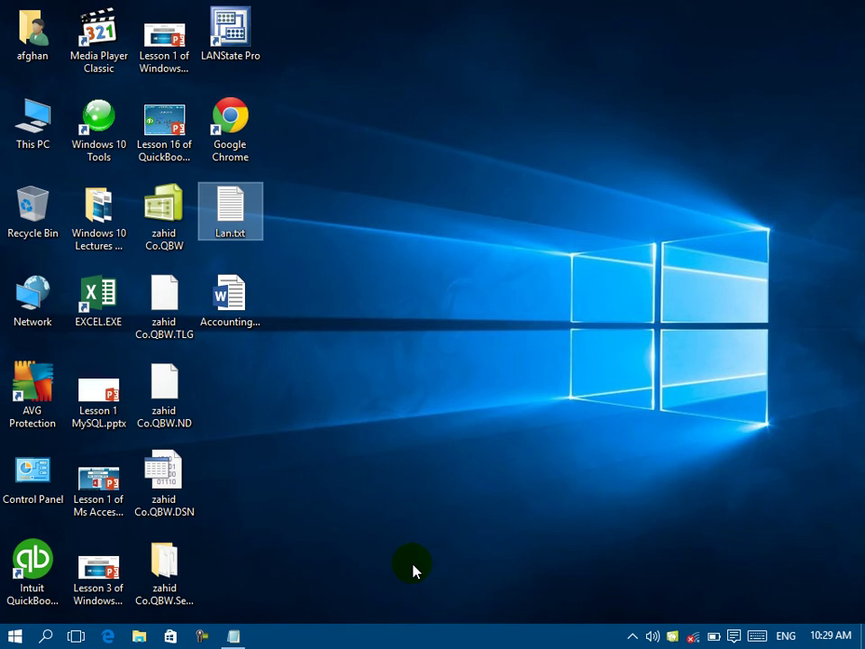
right_click(400, 635)
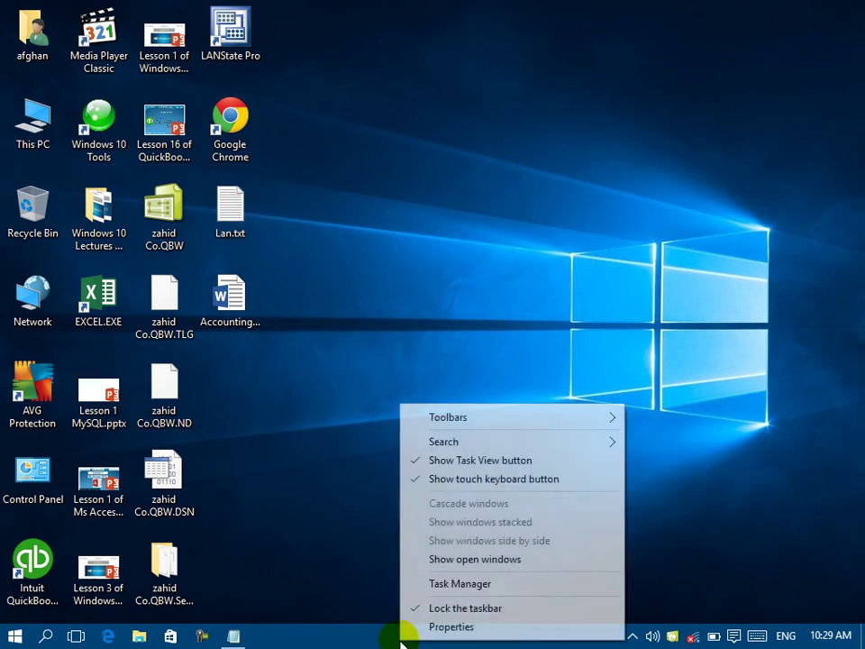
click(444, 560)
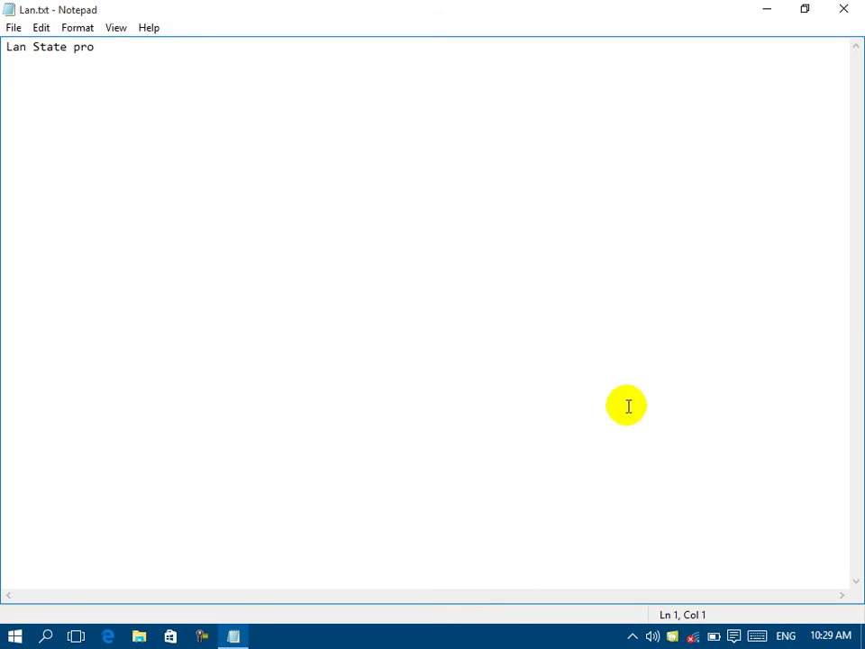
Minimize Notepad and open Lesson 1 MySQL.pptx in a maximized PowerPoint window
right_click(378, 640)
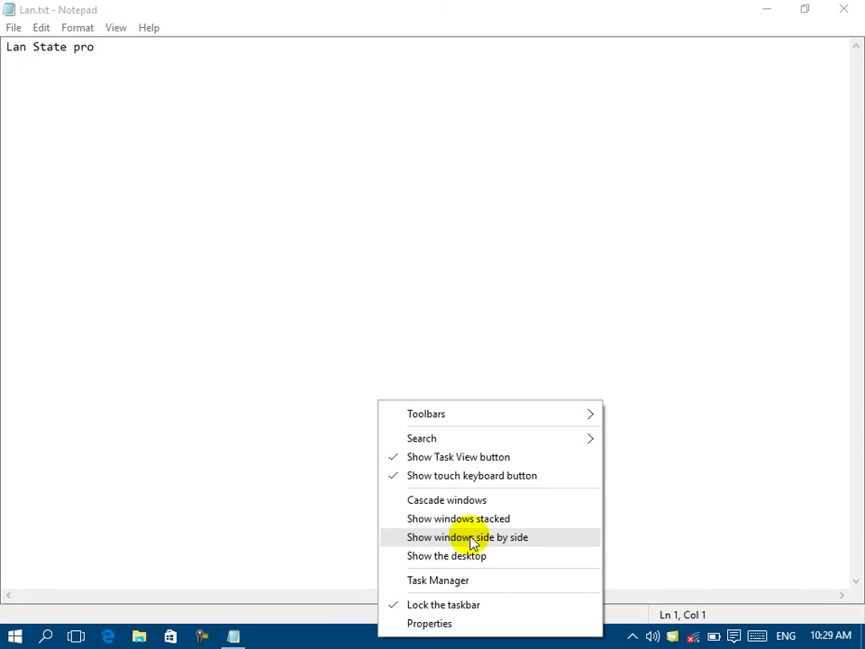
click(749, 154)
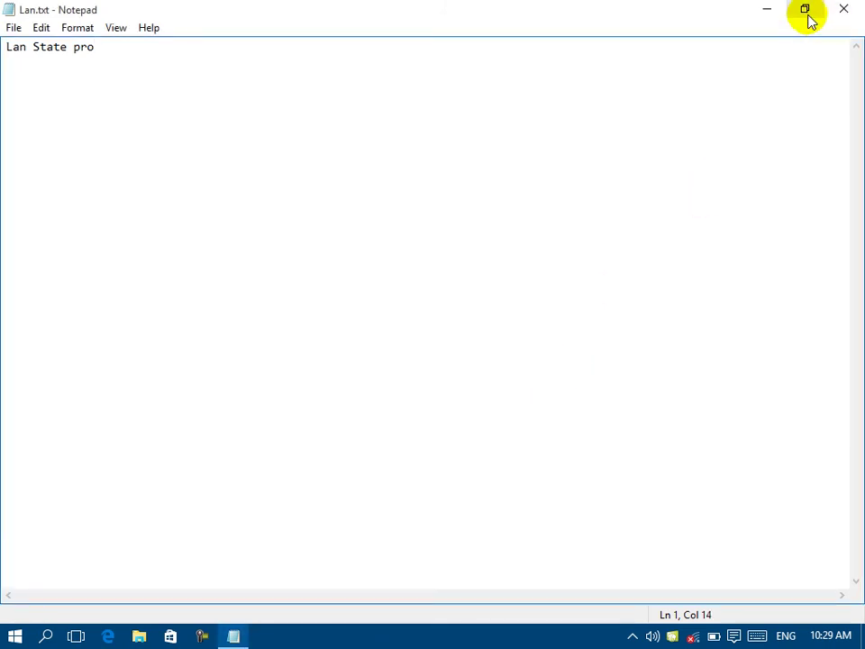
click(767, 11)
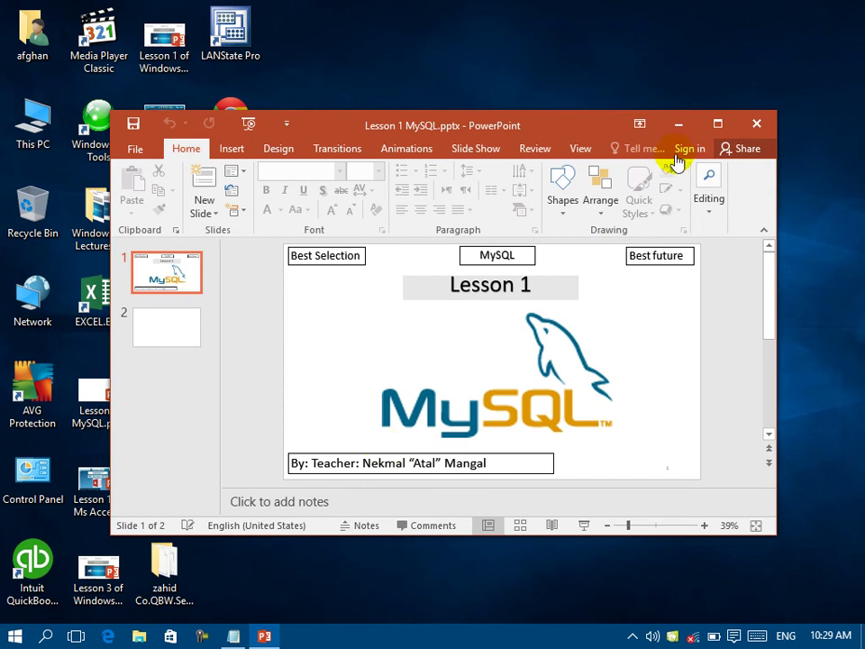
click(718, 124)
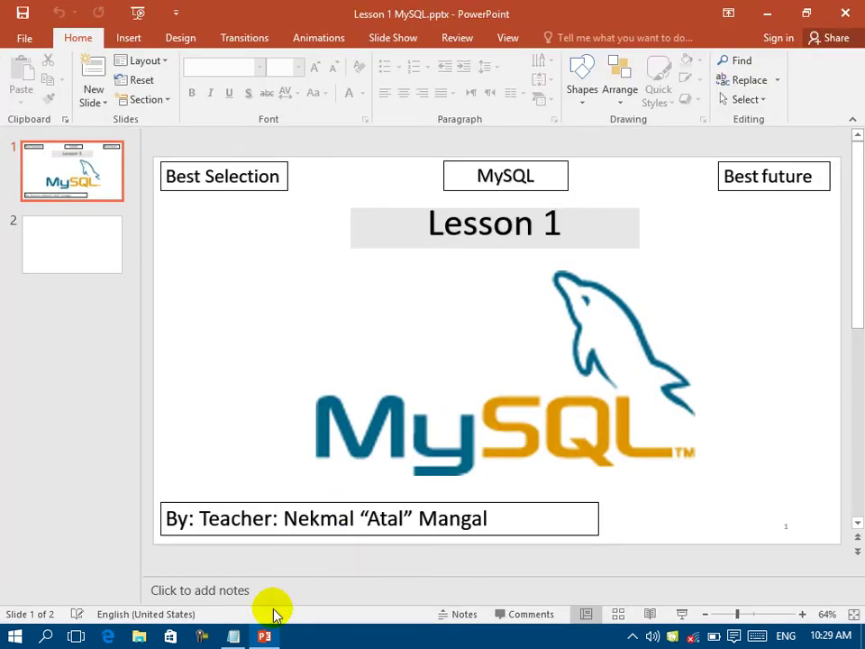
Switch to Notepad, arrange the Notepad and PowerPoint windows side by side, and undo that arrangement
click(244, 642)
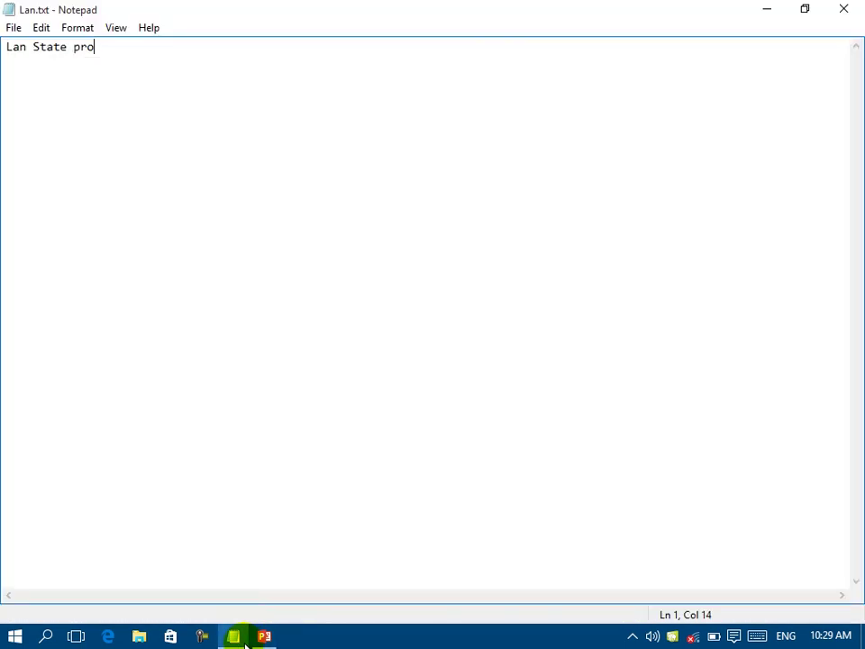
right_click(310, 636)
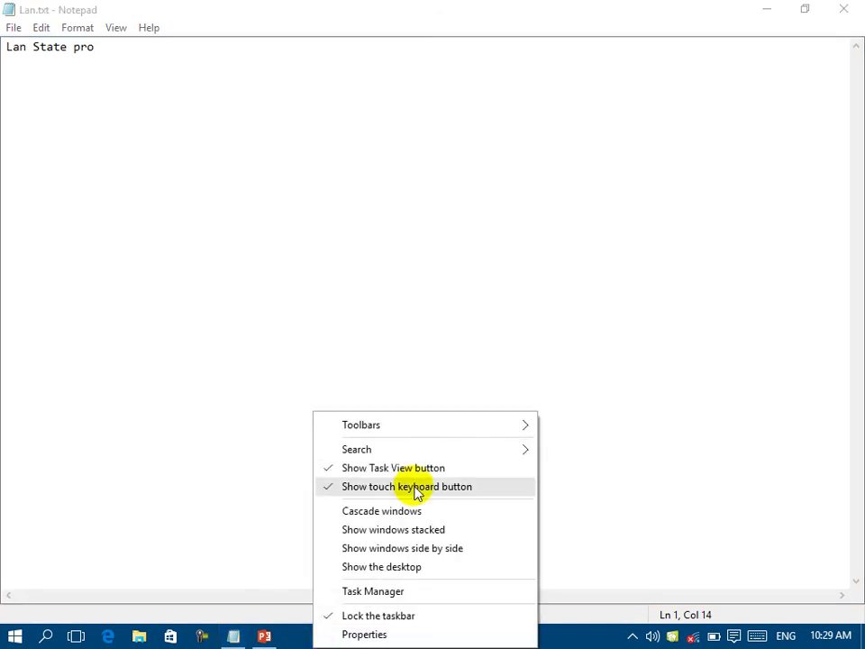
click(403, 548)
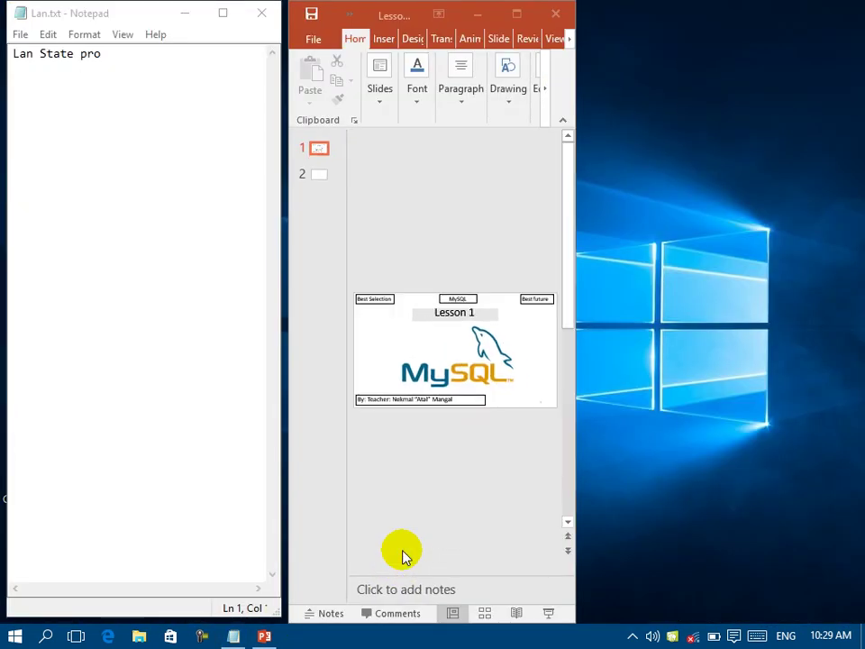
click(202, 351)
click(456, 486)
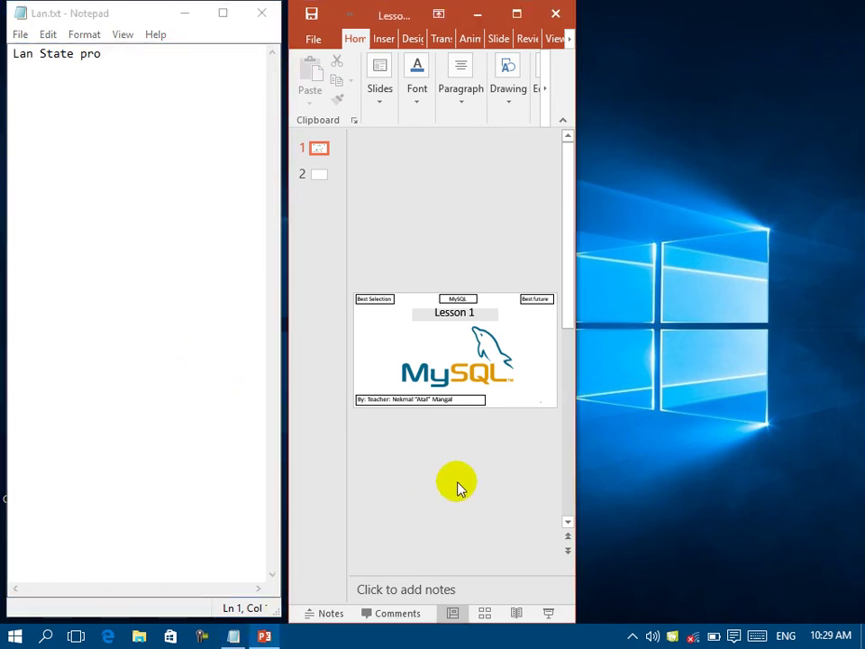
right_click(445, 637)
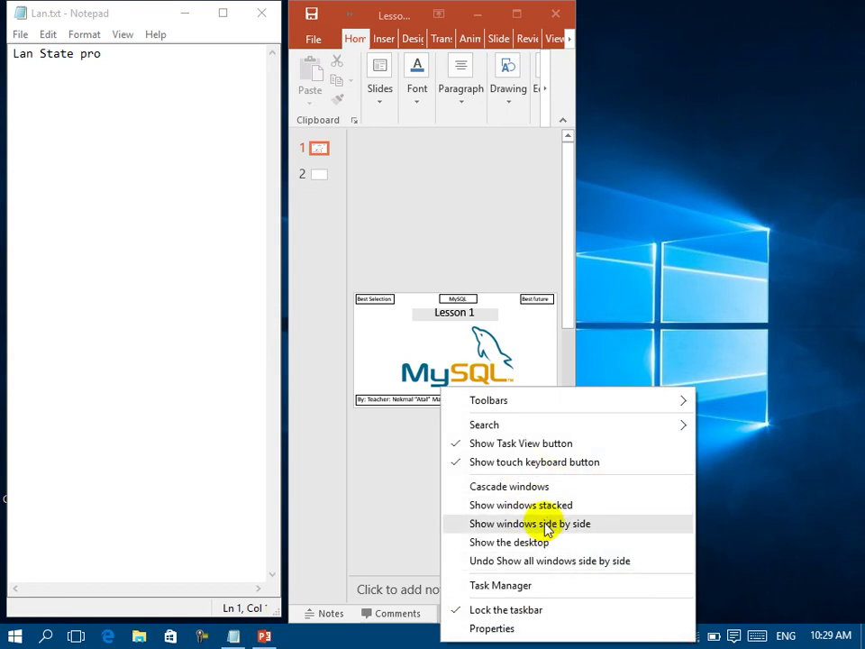
click(528, 561)
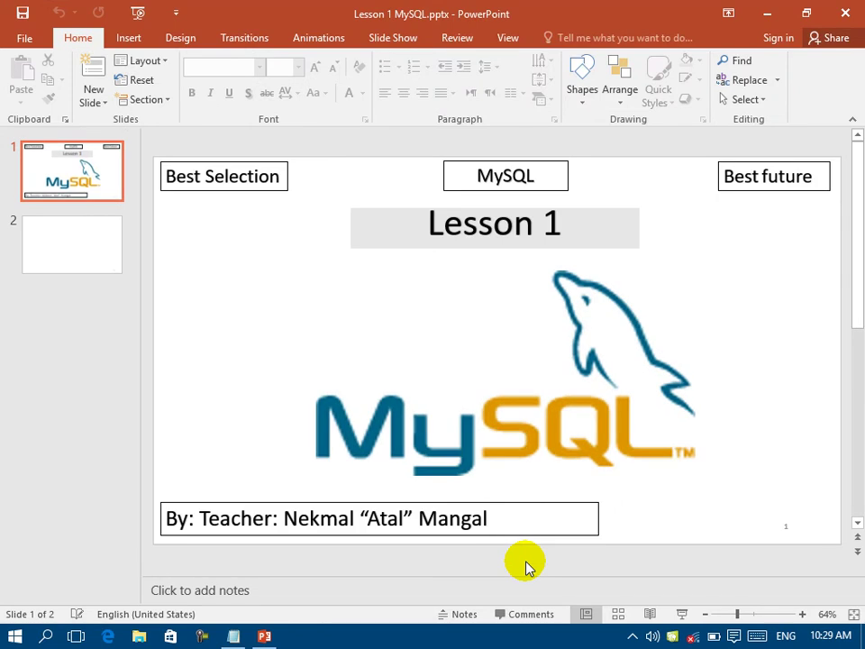
Arrange the open PowerPoint and Notepad windows stacked one above the other
right_click(412, 637)
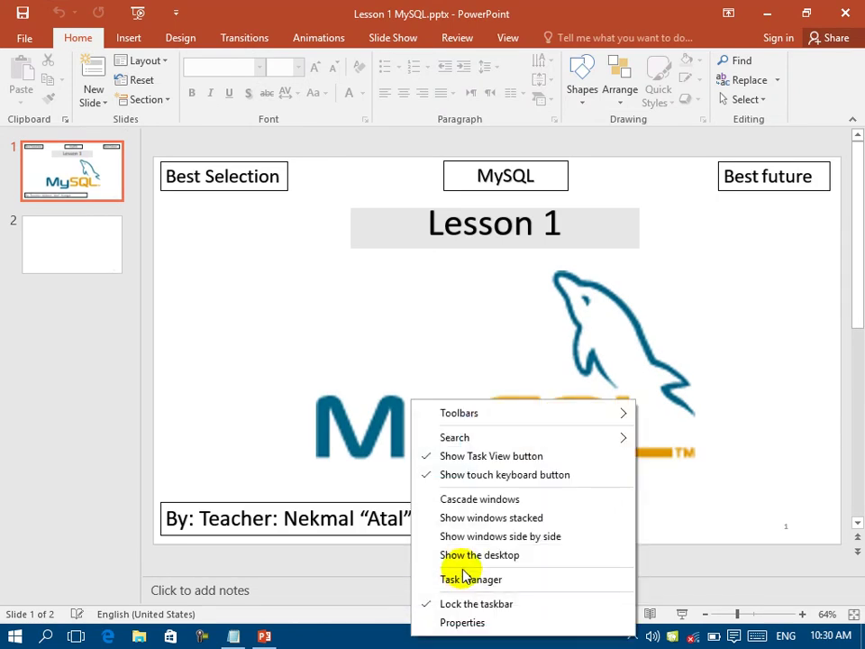
click(361, 576)
right_click(388, 637)
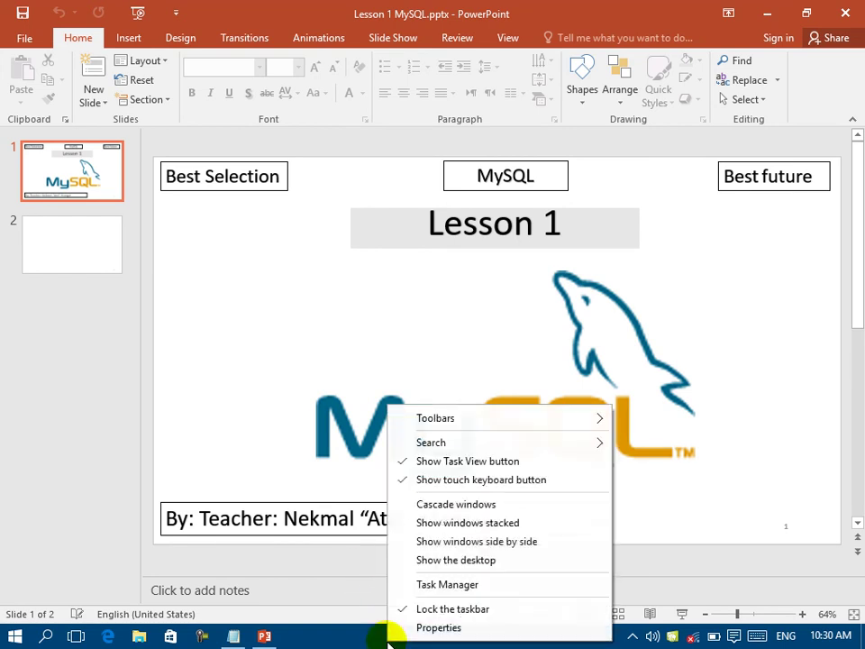
click(467, 523)
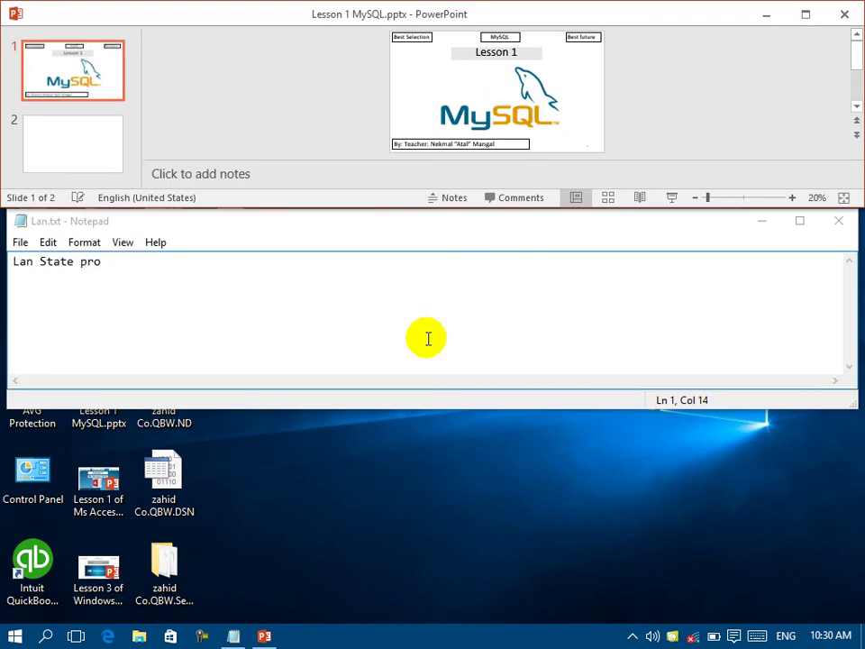
Undo the stacked arrangement of the PowerPoint and Notepad windows and bring up the taskbar options again
right_click(410, 642)
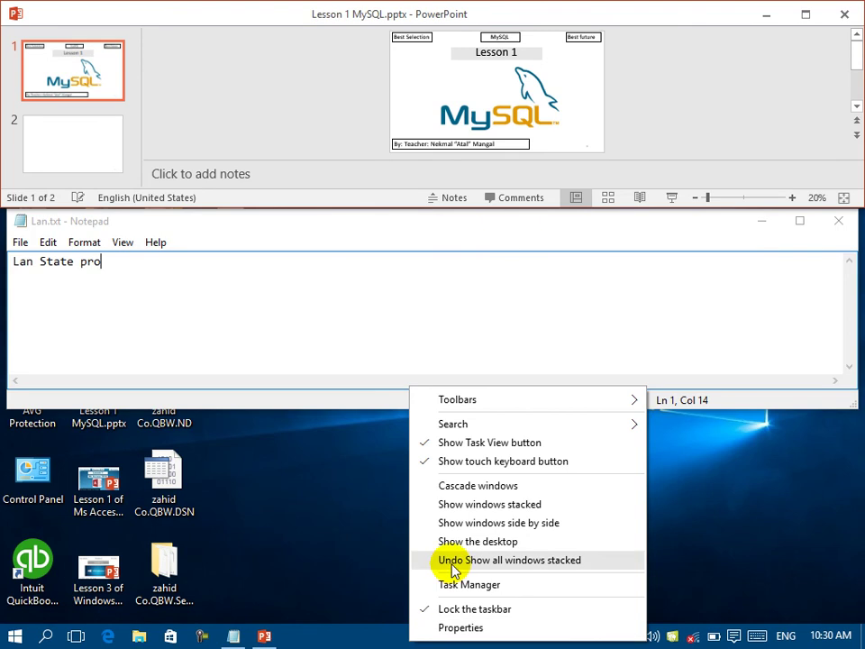
click(451, 561)
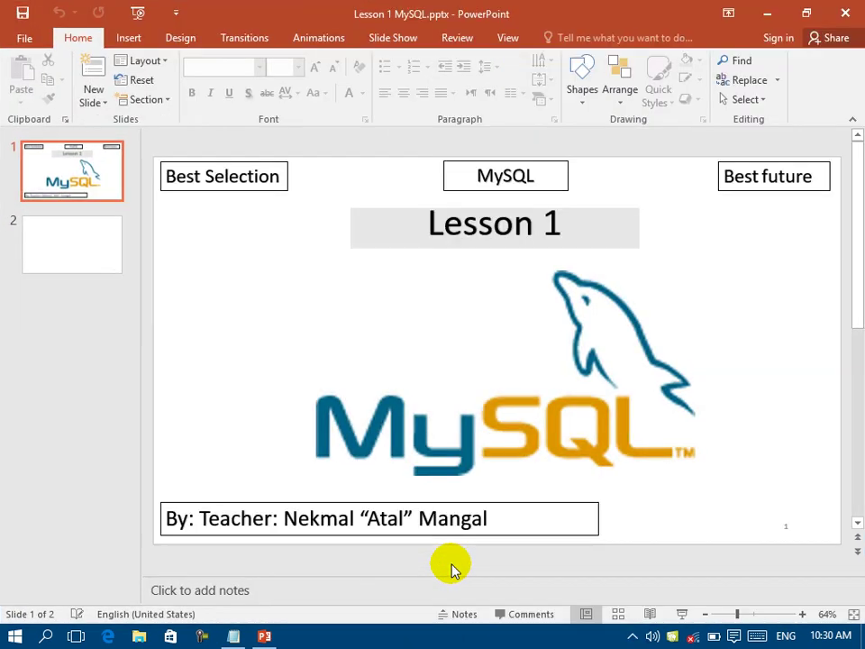
right_click(413, 642)
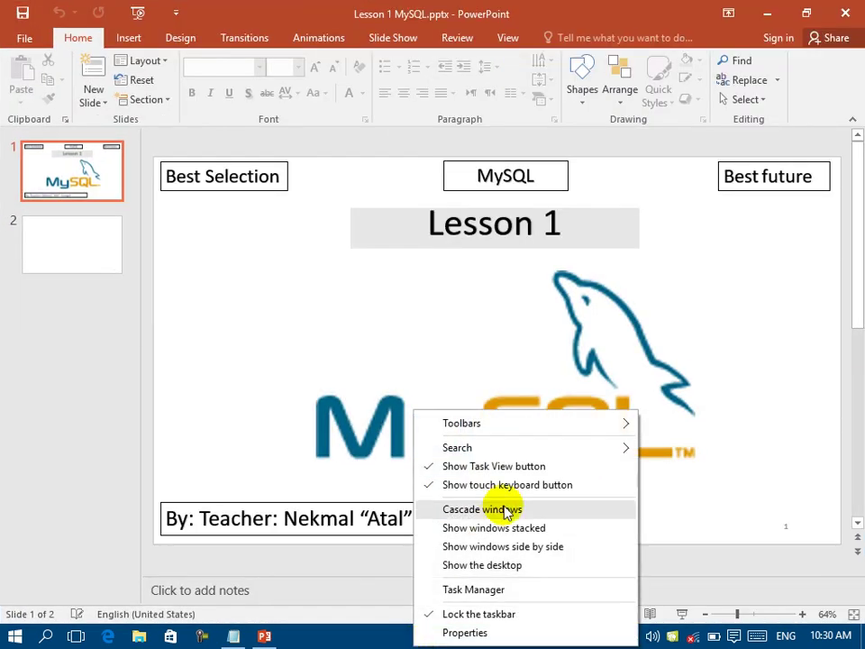
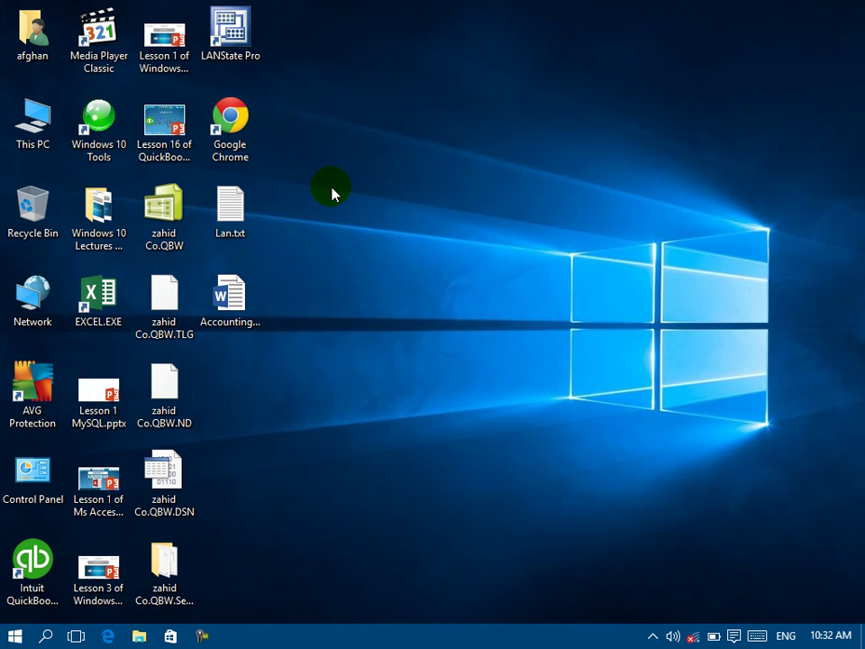
Add the desktop folder Windows 10 Lectures Notes as a new taskbar toolbar and expand it to show its files
click(97, 217)
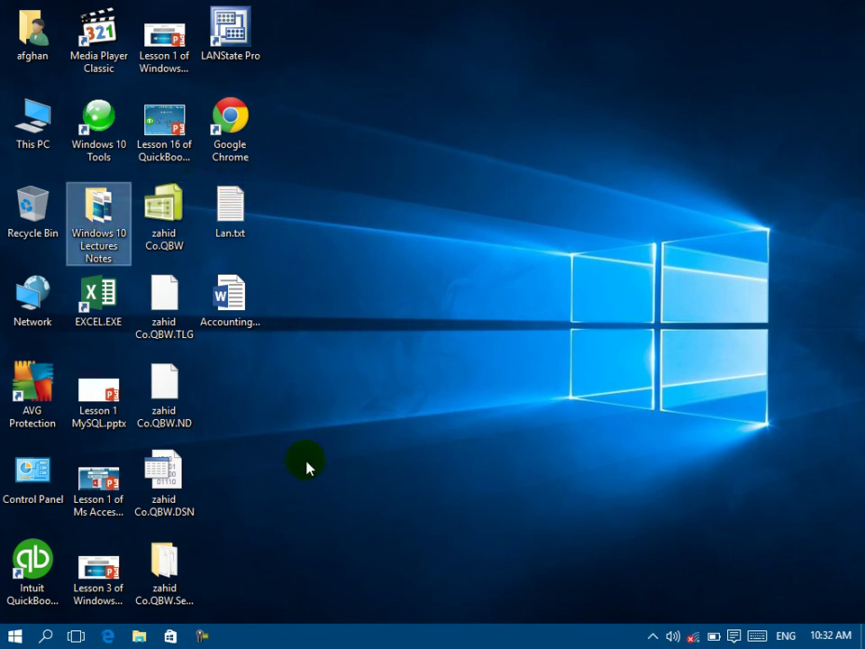
right_click(381, 636)
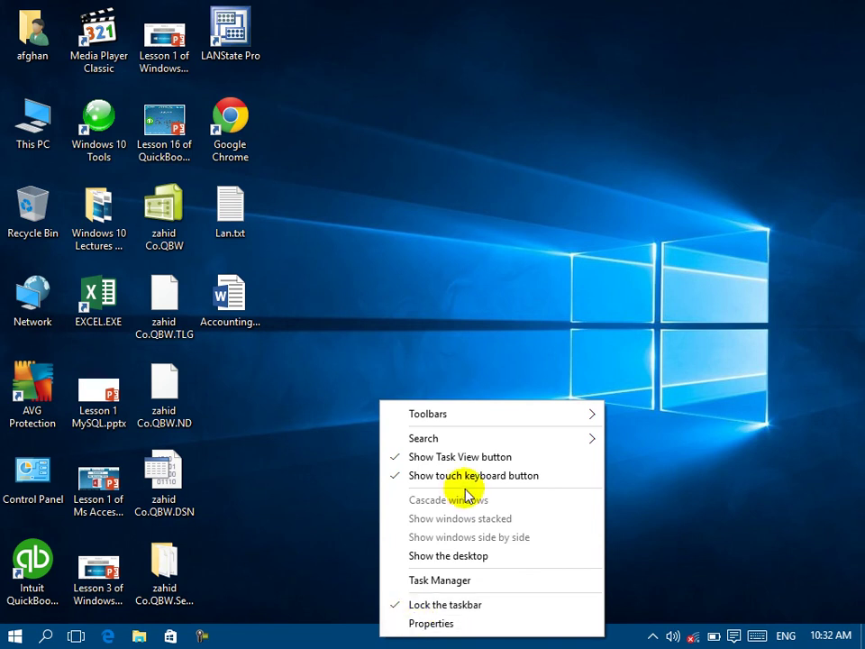
mouse_move(524, 415)
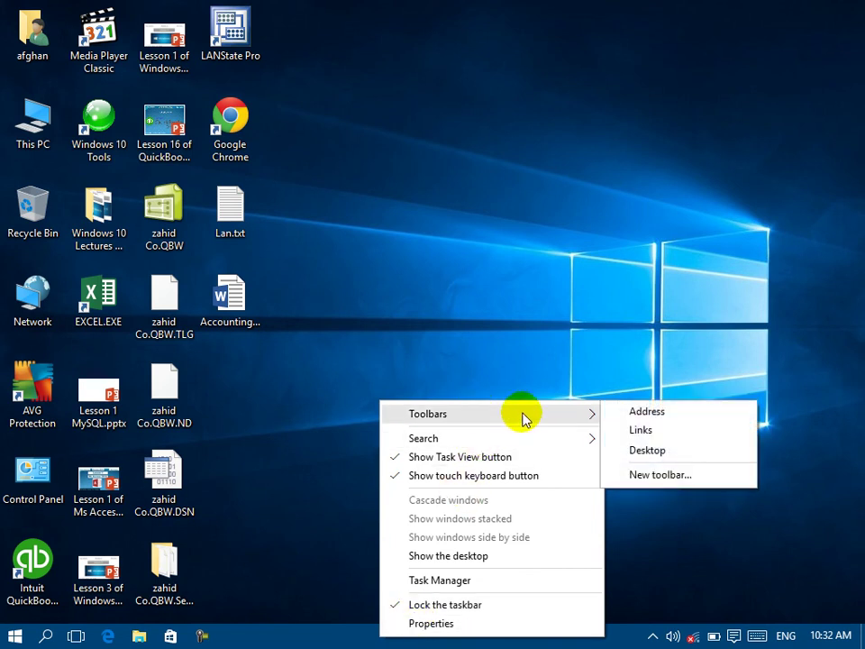
click(637, 475)
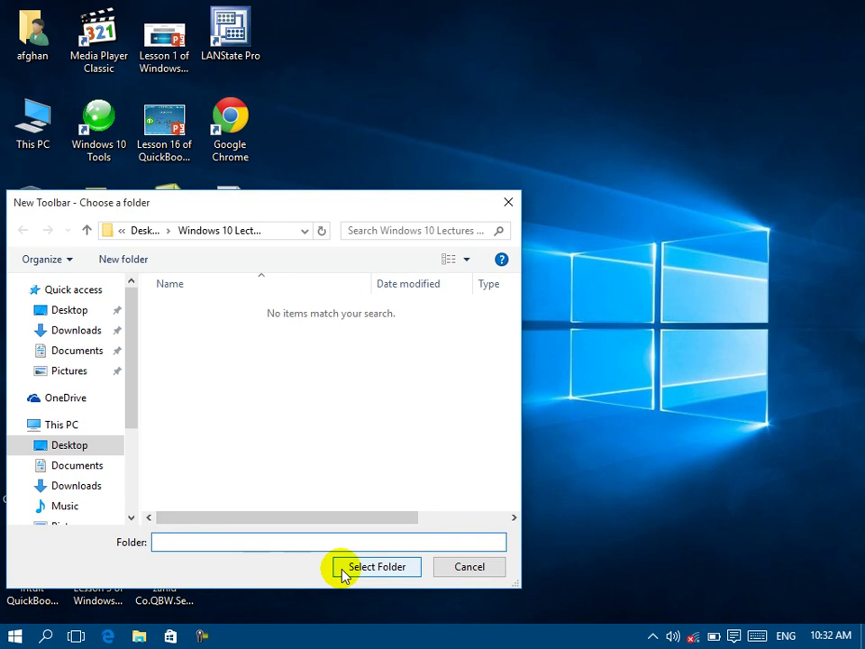
click(70, 309)
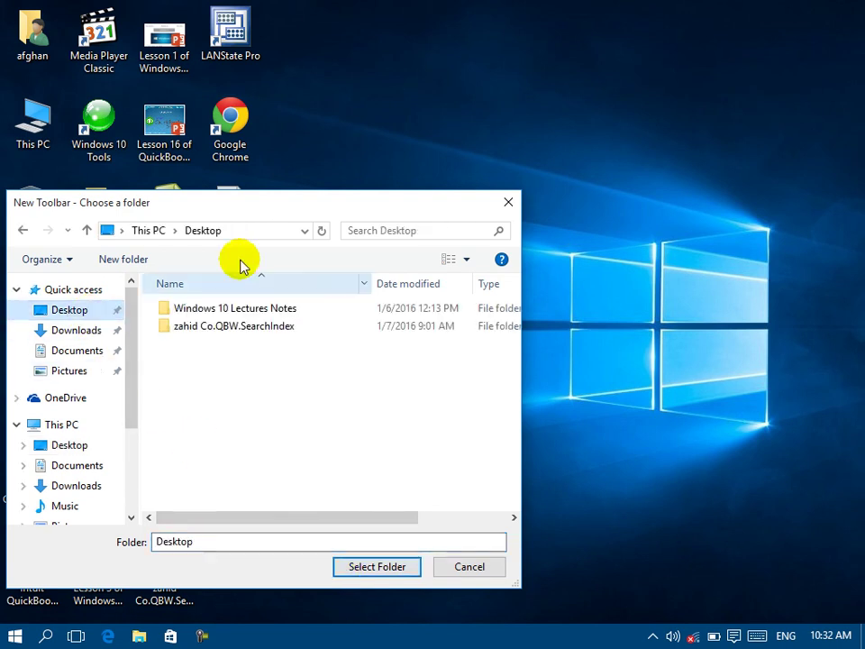
click(202, 309)
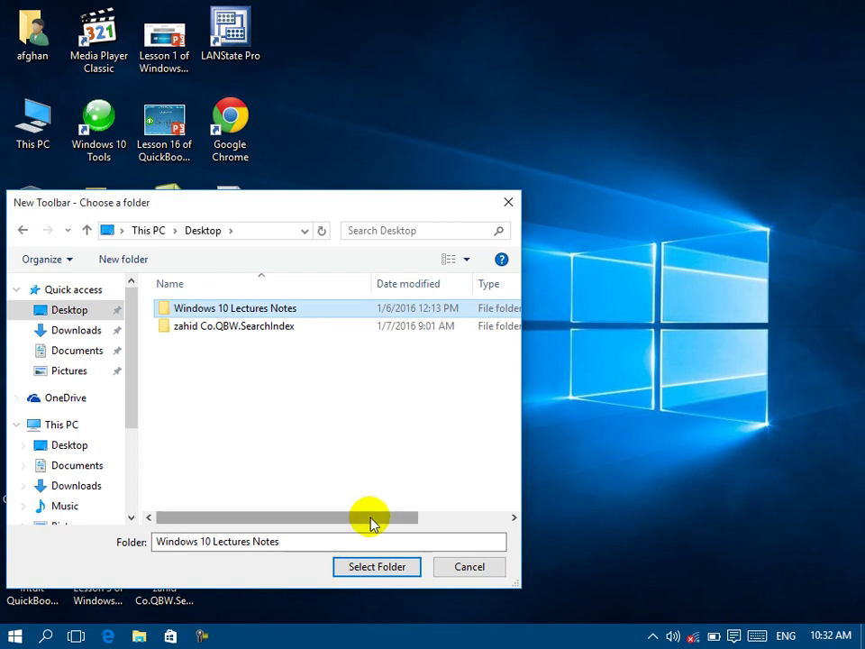
click(372, 567)
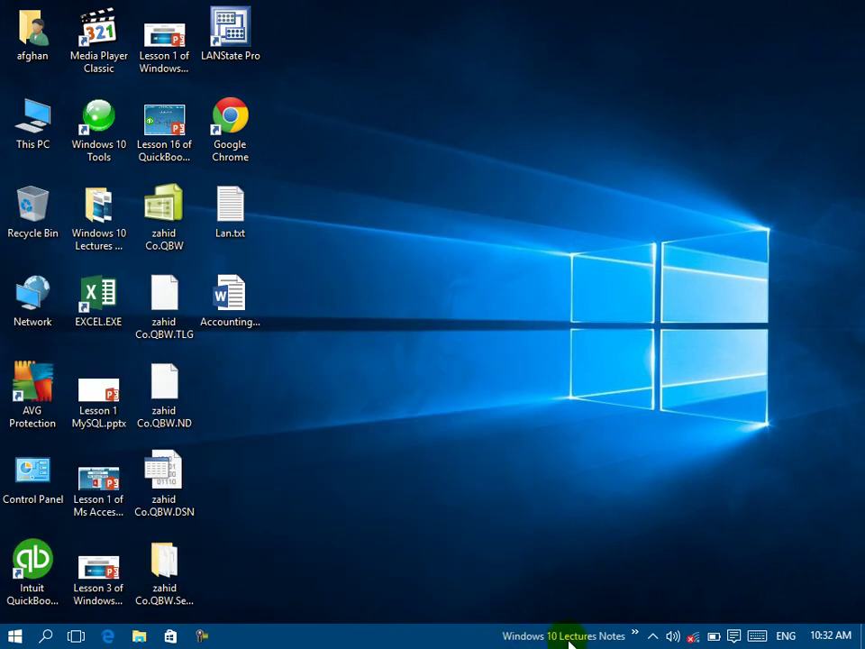
click(636, 638)
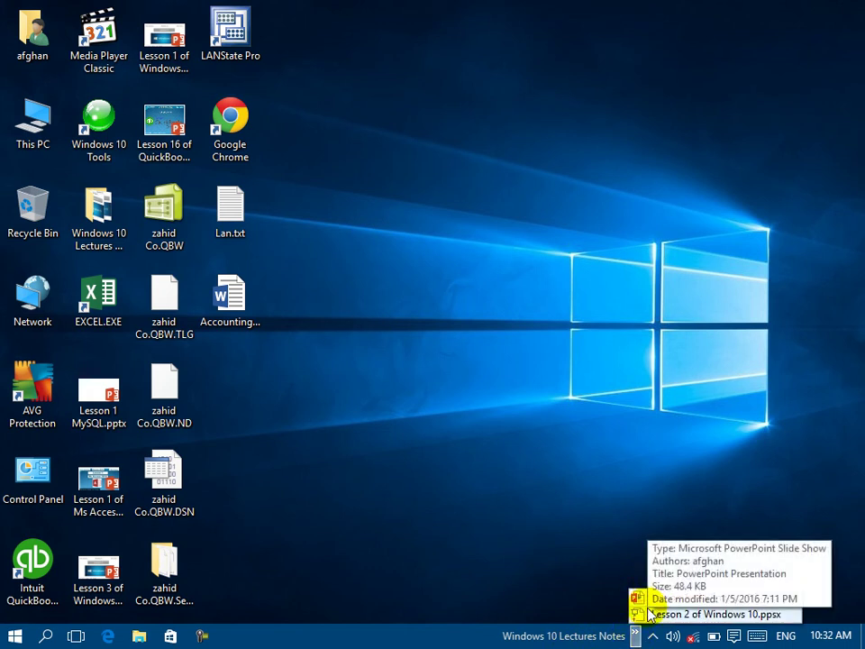
Remove the Windows 10 Lectures Notes toolbar from the taskbar
right_click(400, 640)
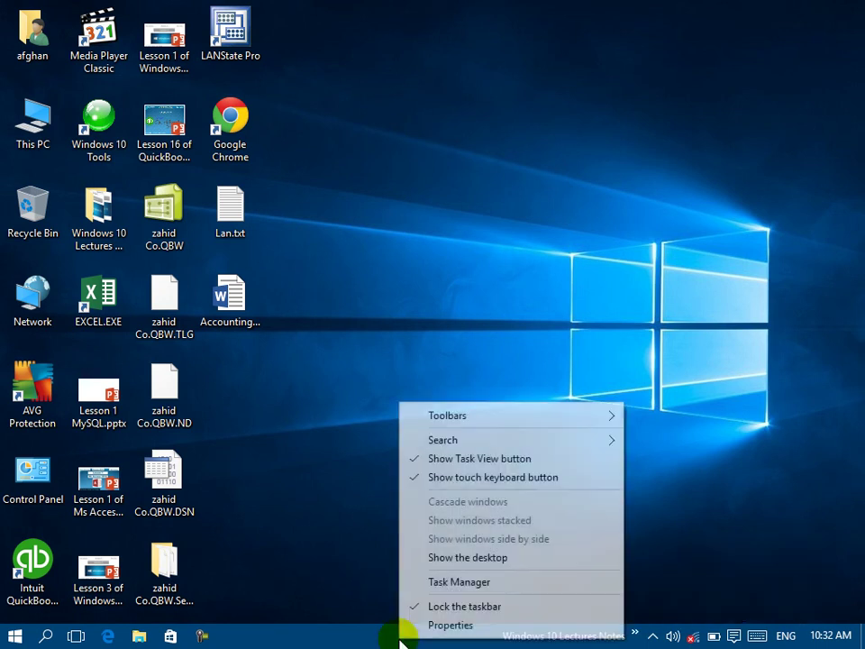
mouse_move(557, 412)
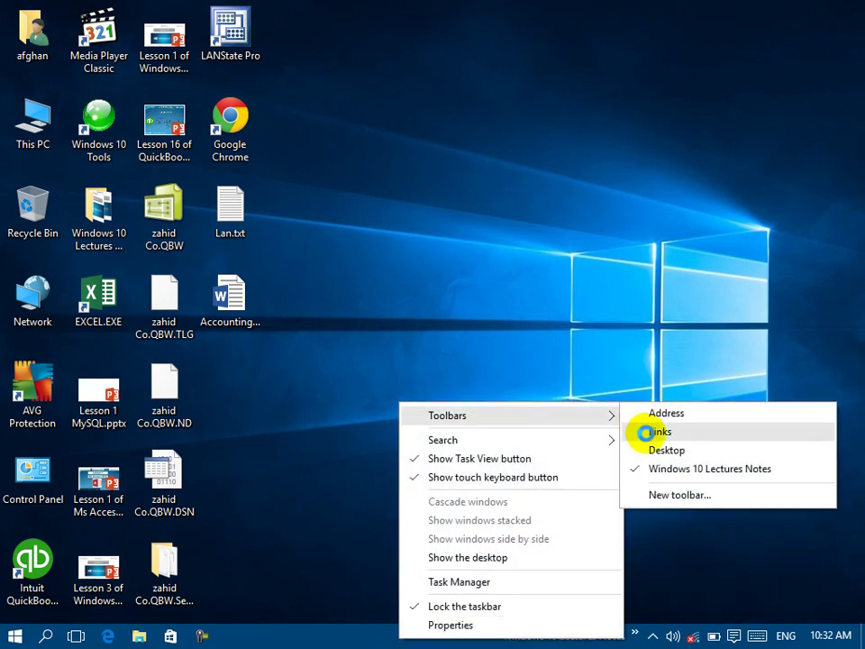
click(629, 469)
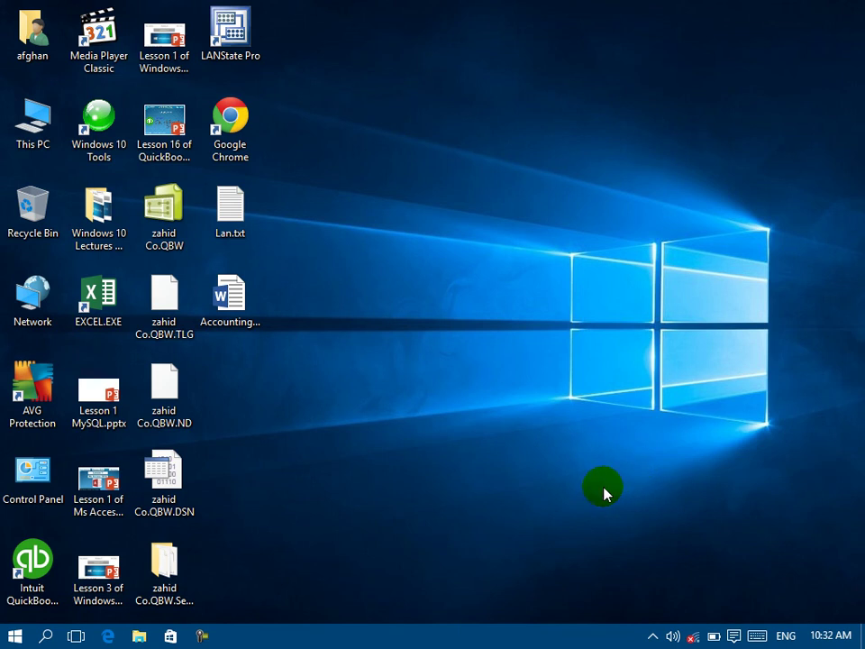
right_click(448, 639)
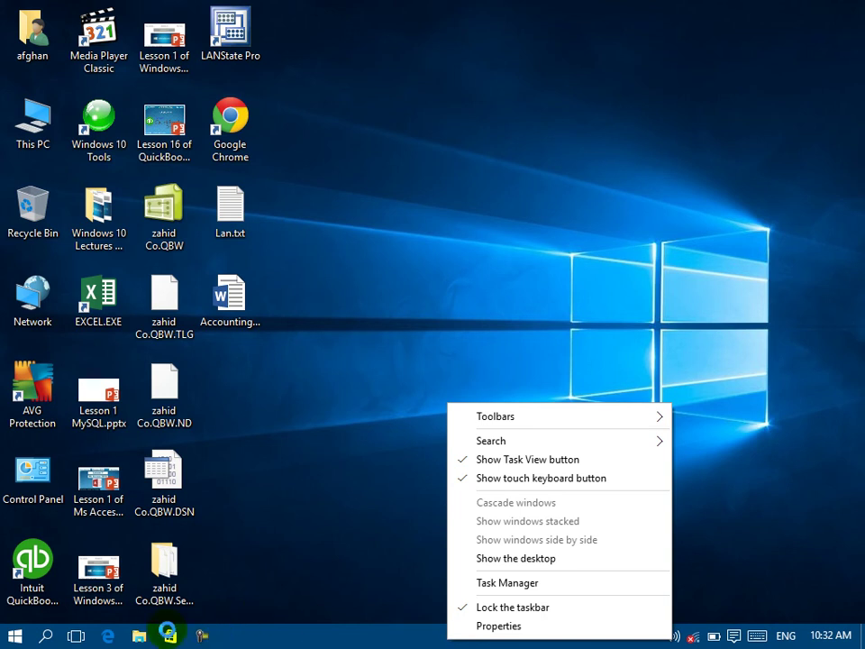
click(14, 637)
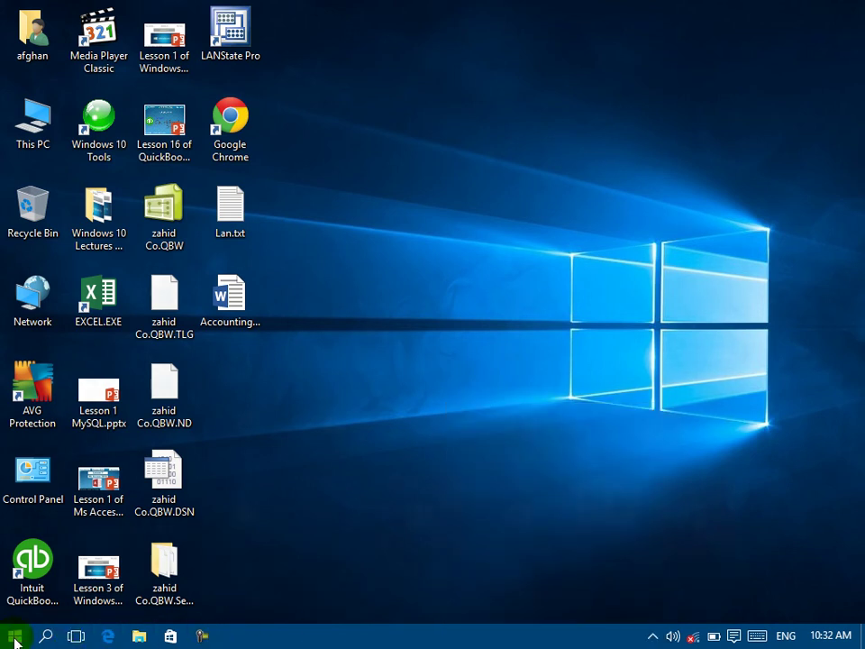
click(15, 638)
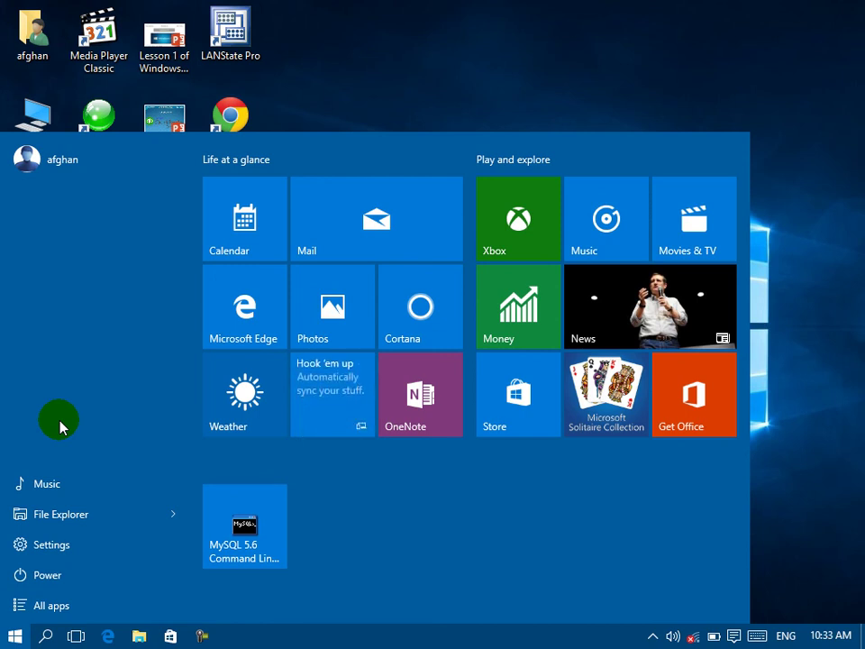
click(377, 41)
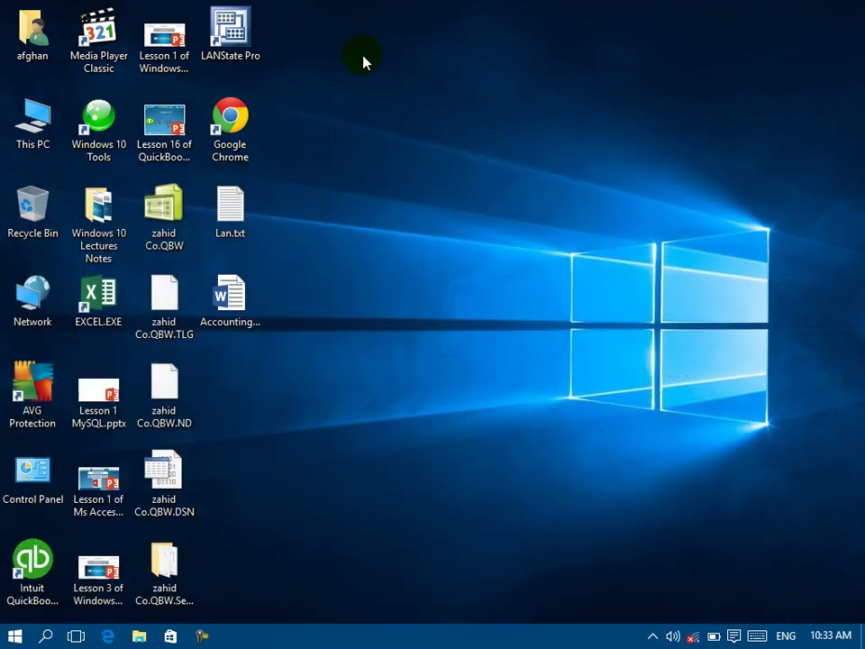
click(229, 163)
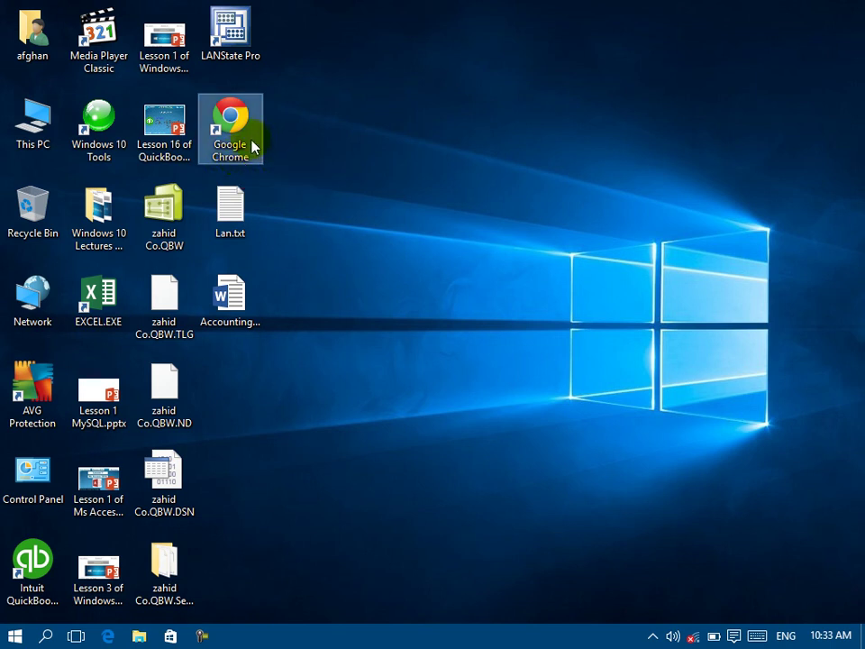
click(252, 146)
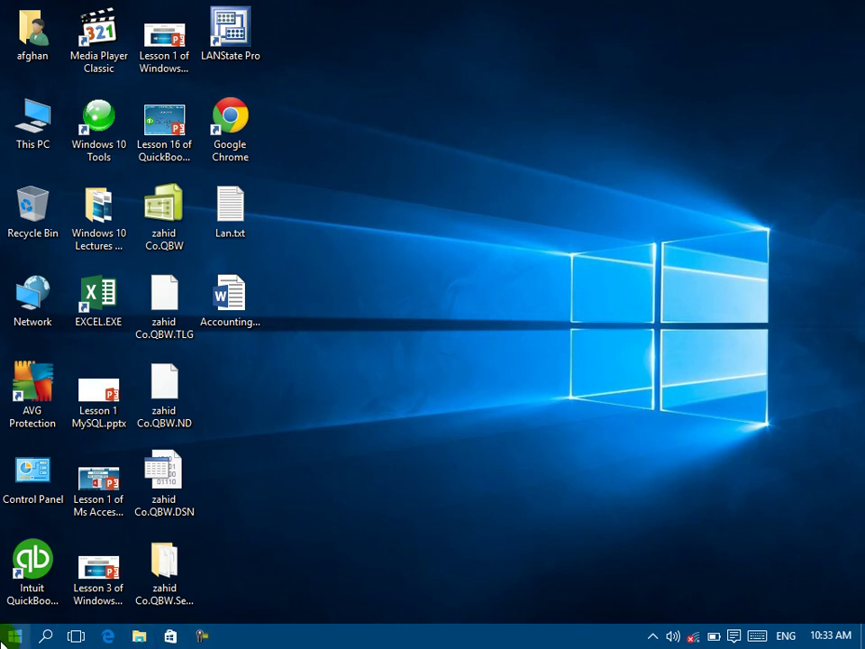
Open the Start menu and browse the full list of installed apps down to the entries under W
click(15, 635)
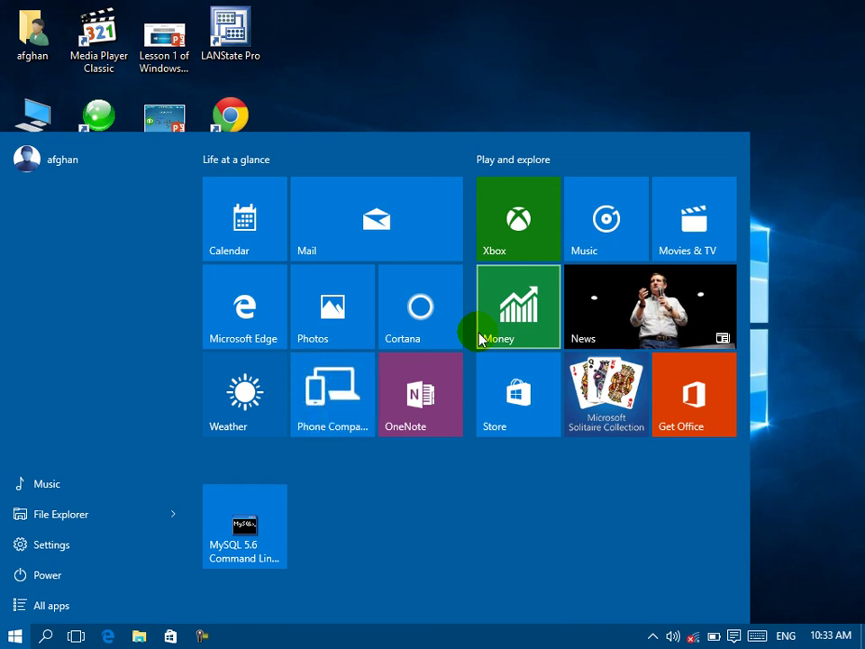
click(50, 610)
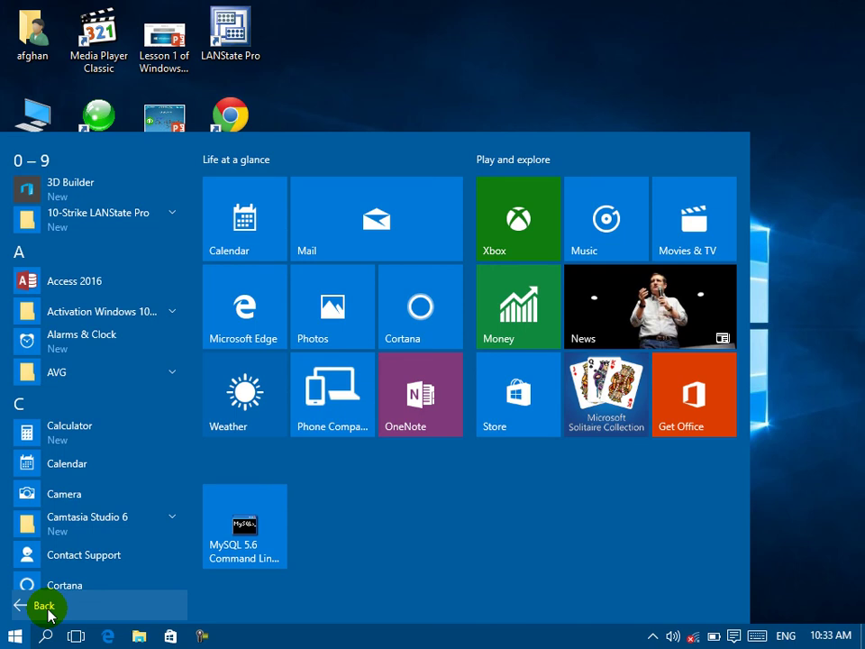
click(44, 607)
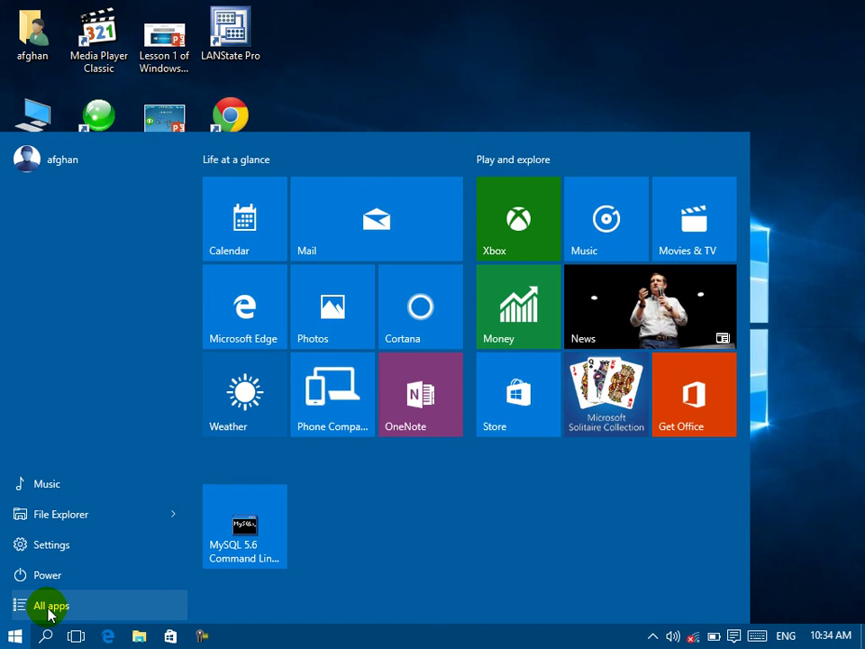
click(48, 609)
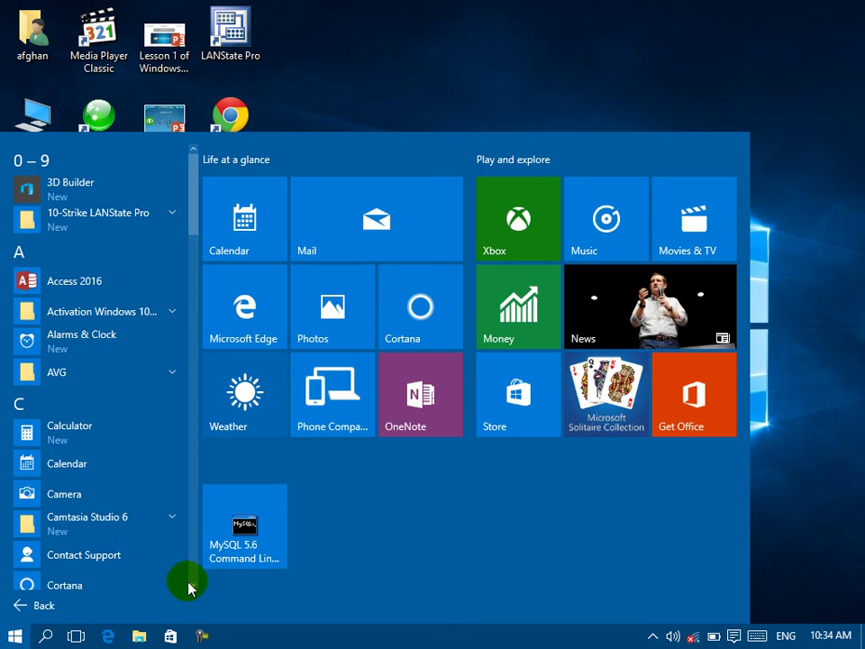
scroll(191, 587, down, 3)
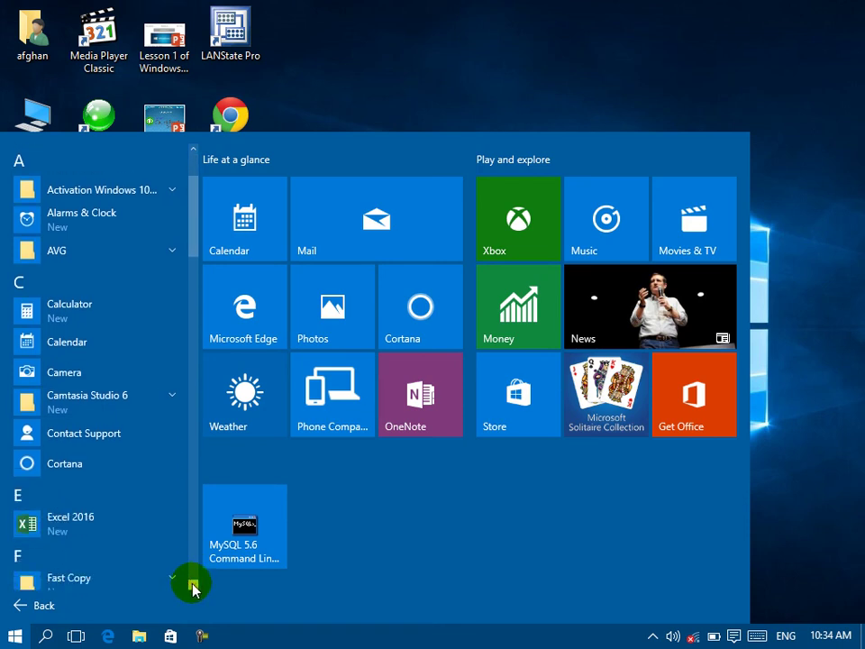
scroll(191, 588, down, 5)
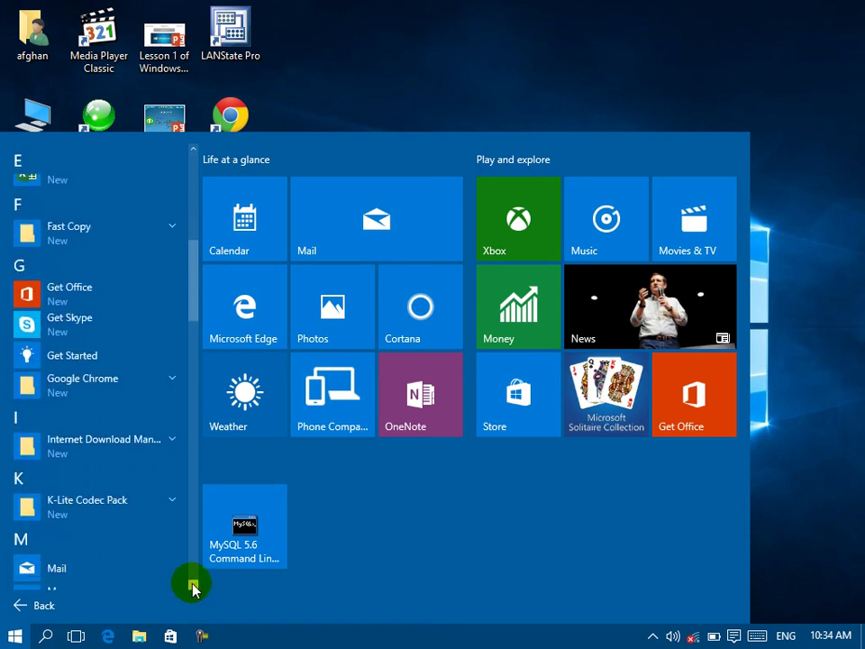
scroll(191, 588, down, 5)
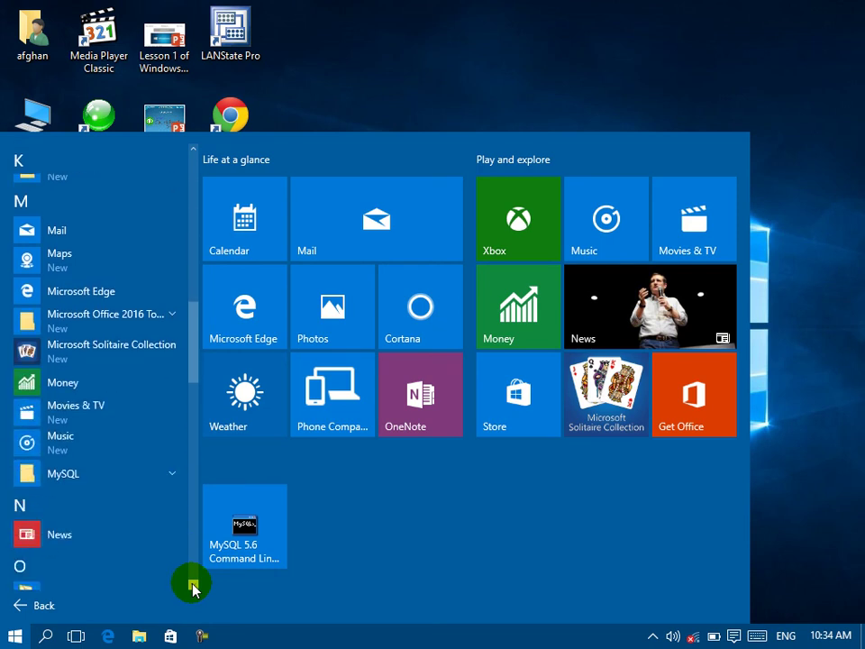
scroll(192, 588, down, 5)
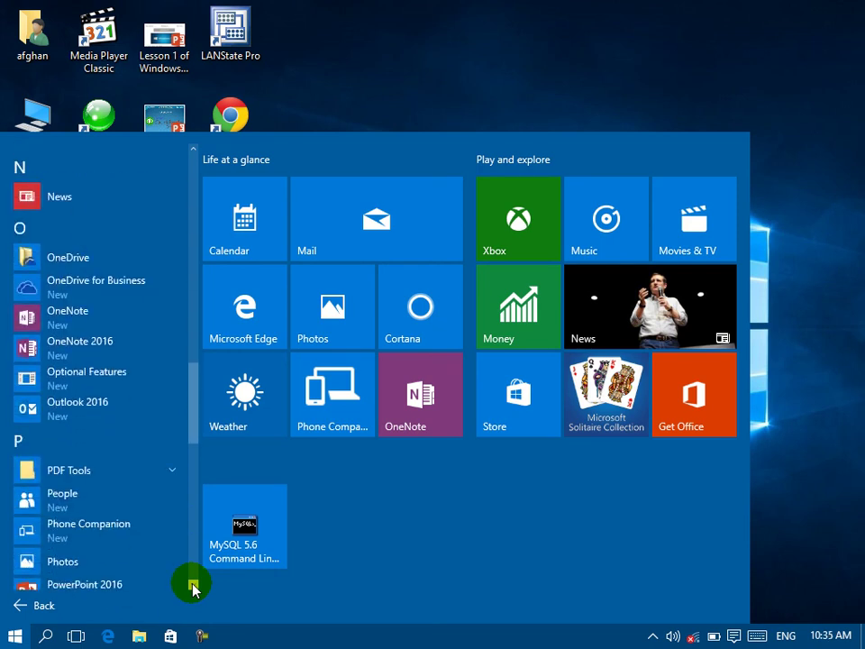
scroll(193, 587, down, 5)
scroll(193, 588, down, 5)
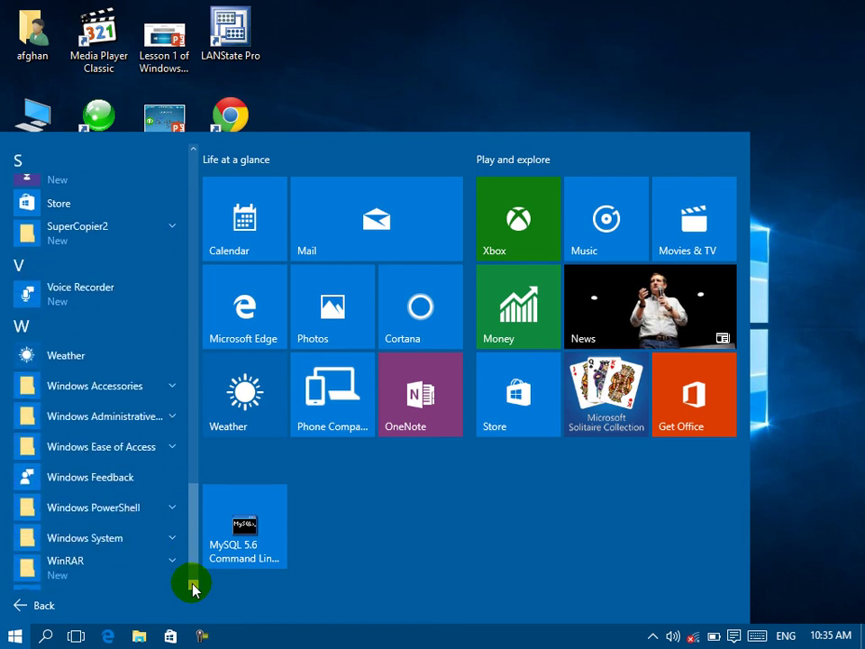
Expand the Windows Accessories folder, look through its programs, and return to the main Start menu
click(120, 386)
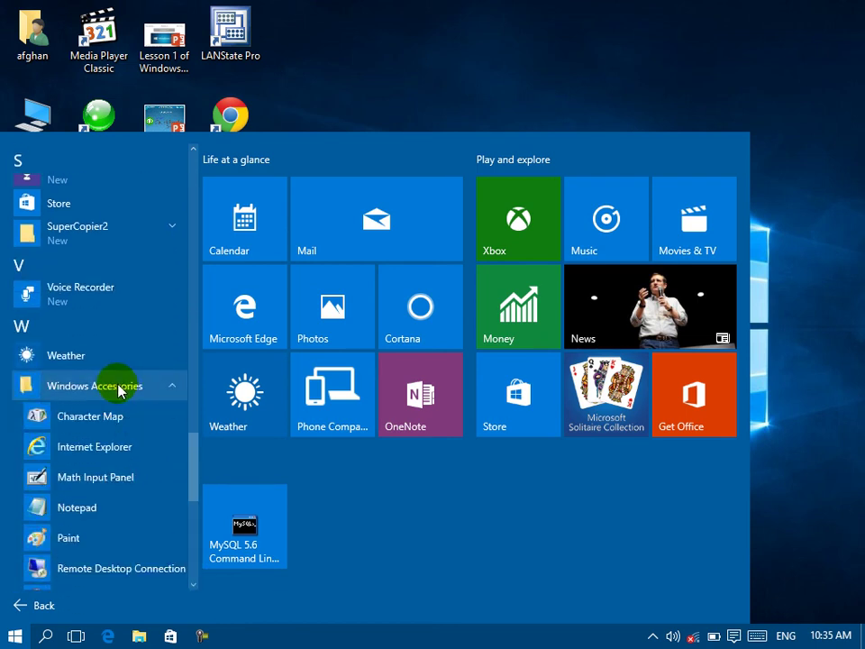
drag(198, 464, 195, 497)
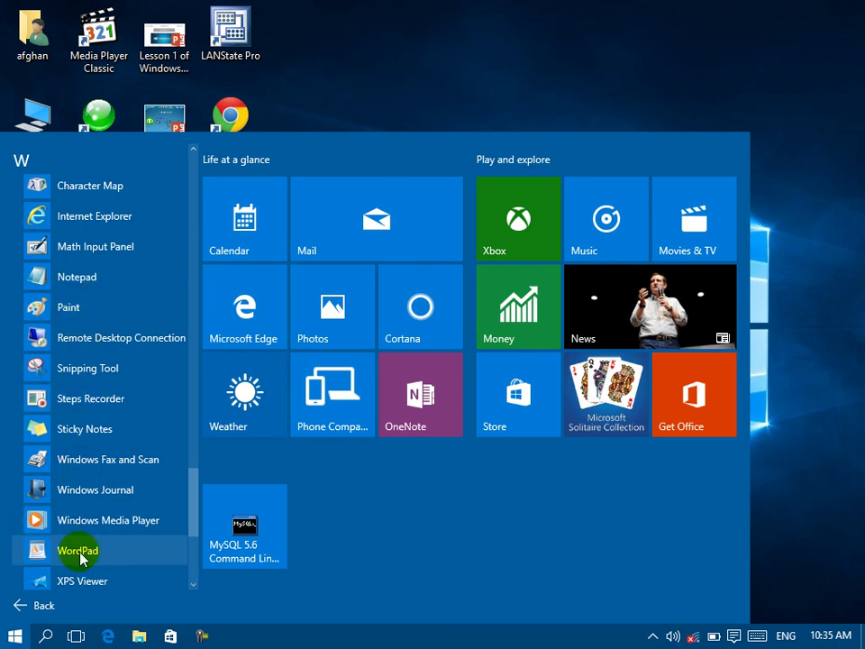
click(18, 606)
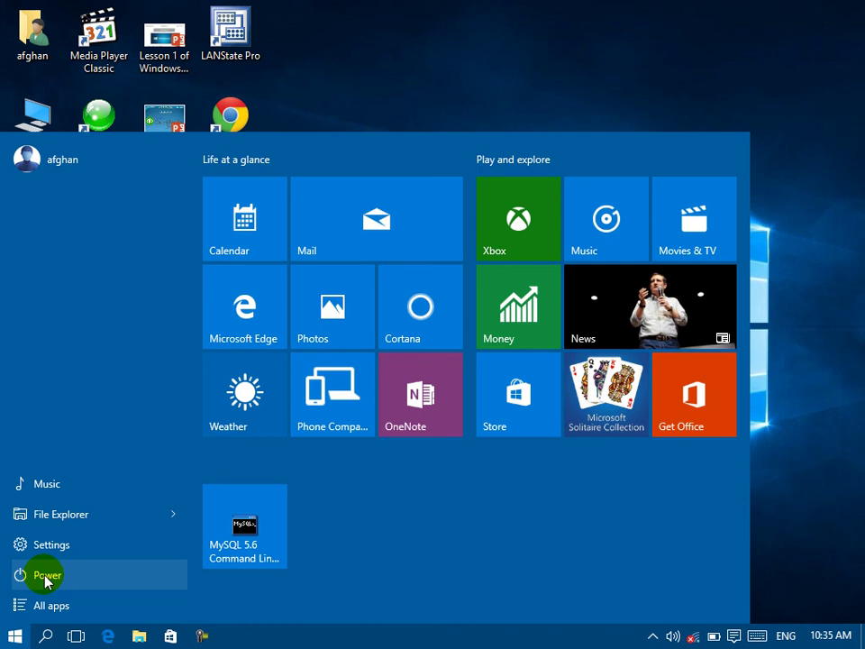
Show the power options of the Start menu and dismiss them
click(46, 579)
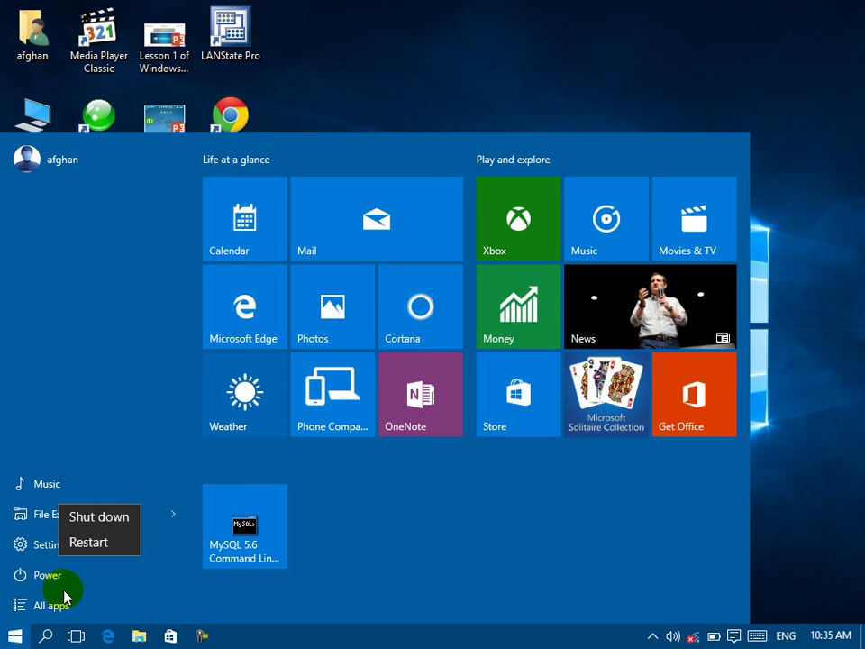
click(19, 546)
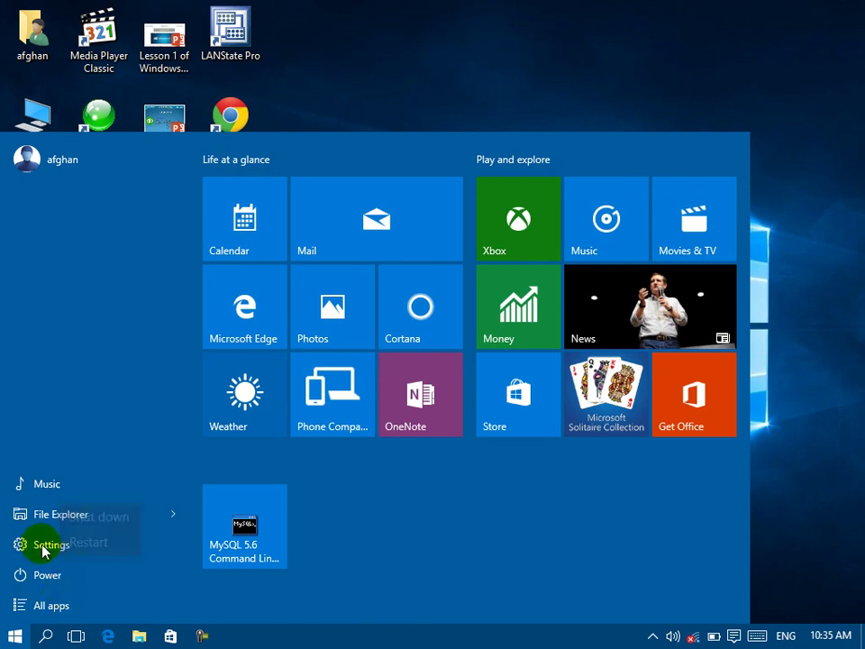
Open Settings from the Start menu and look through the System and Devices categories, returning to the main Settings page
click(40, 547)
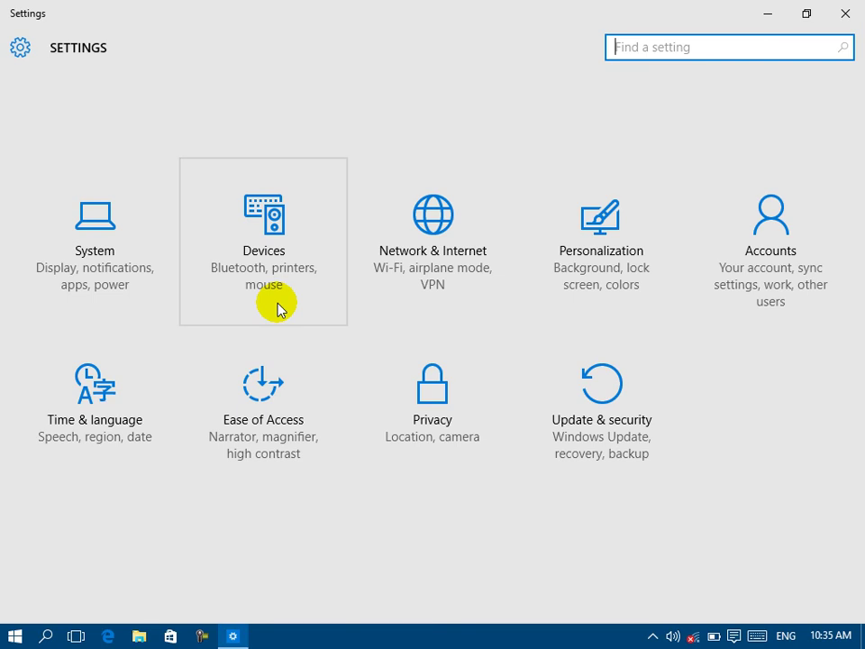
click(92, 265)
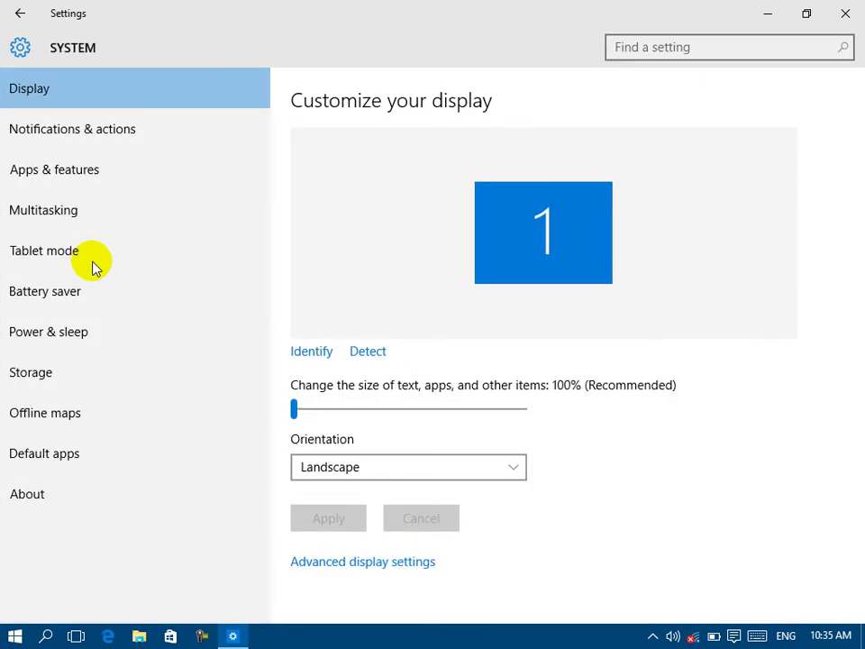
click(15, 16)
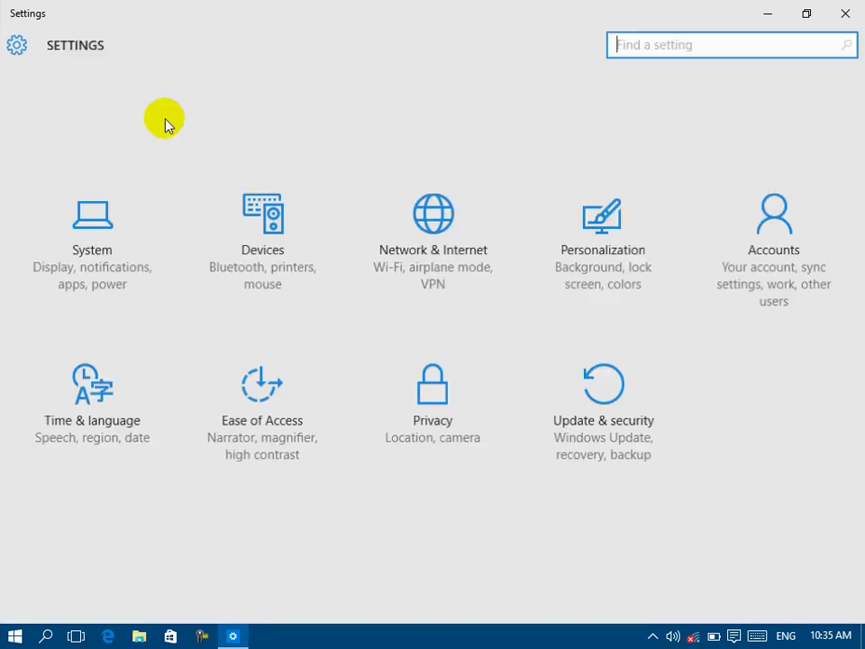
click(279, 261)
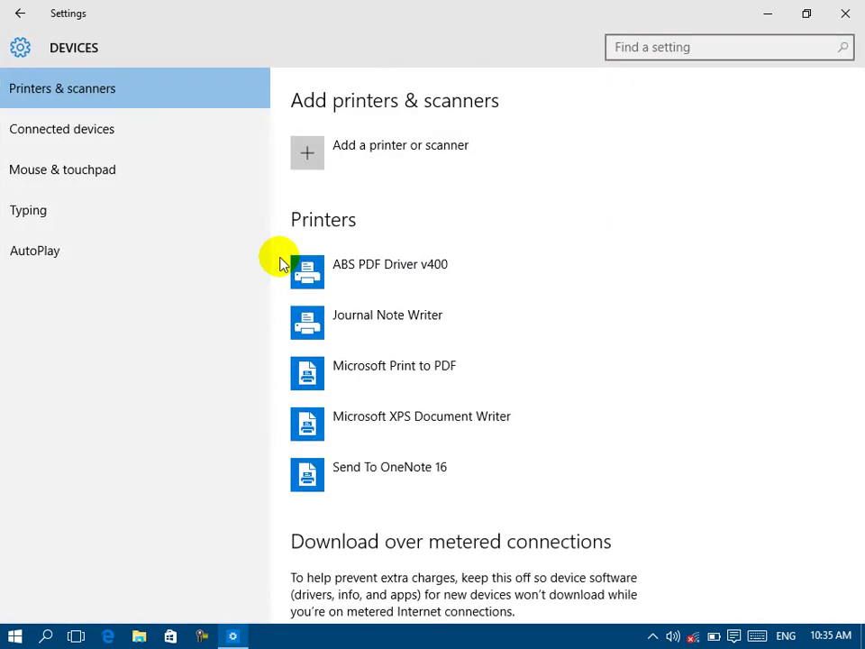
click(20, 14)
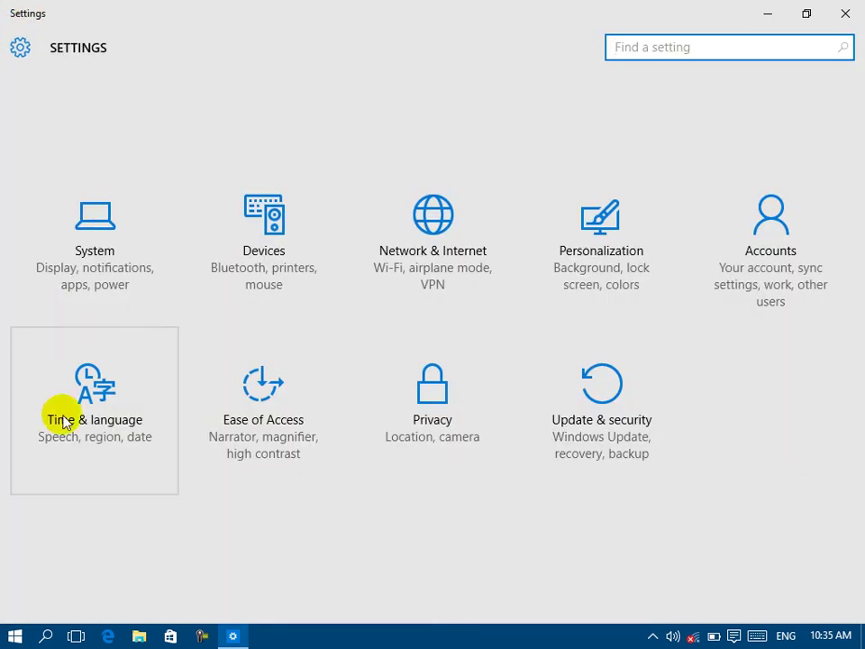
Open File Explorer from the Start menu to view its frequent folders, and close both File Explorer and Settings
click(15, 635)
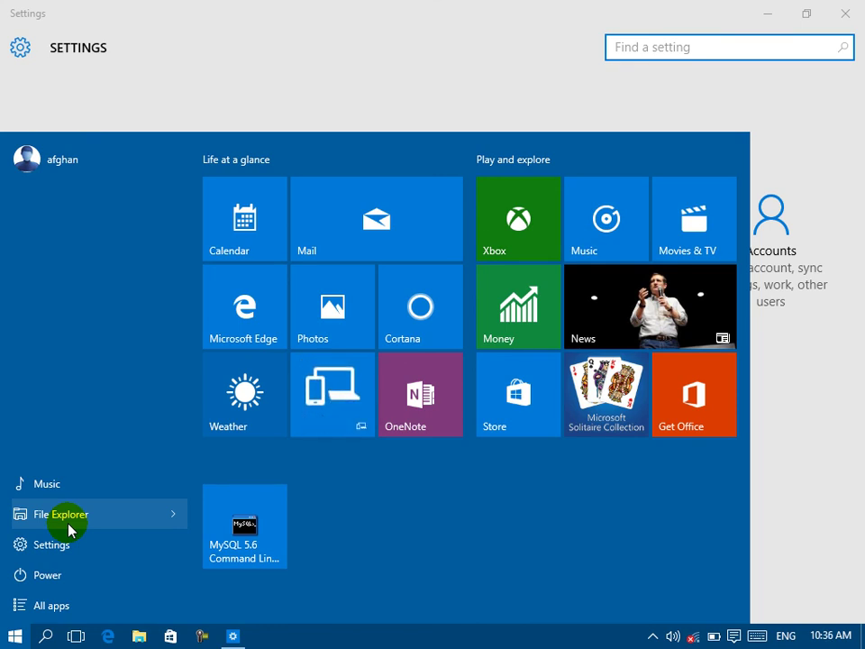
click(68, 525)
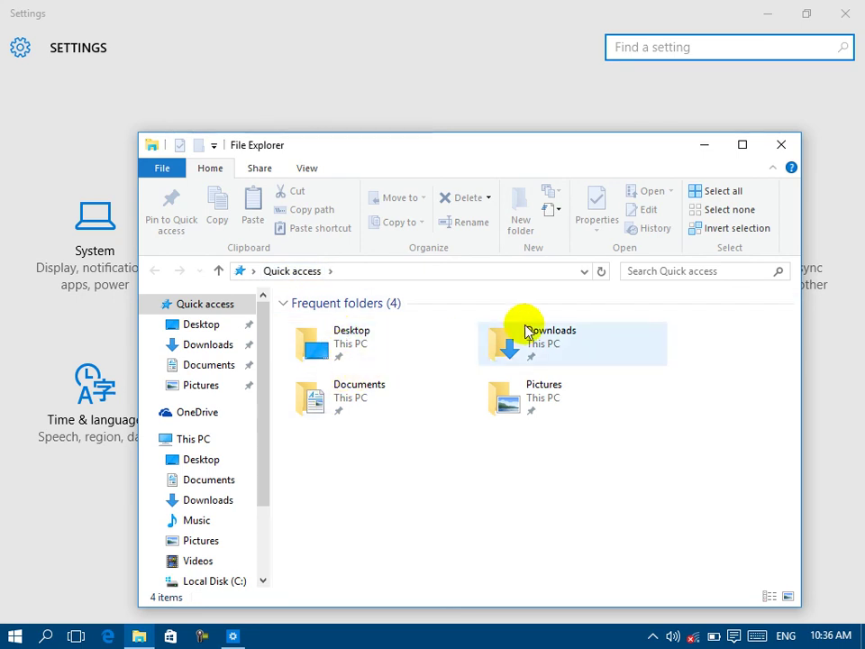
click(781, 146)
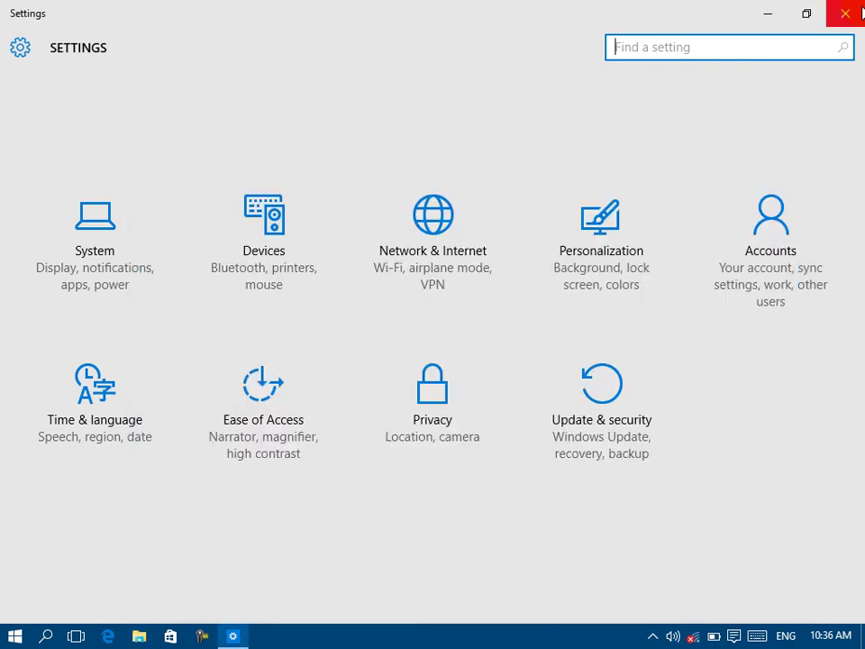
click(860, 12)
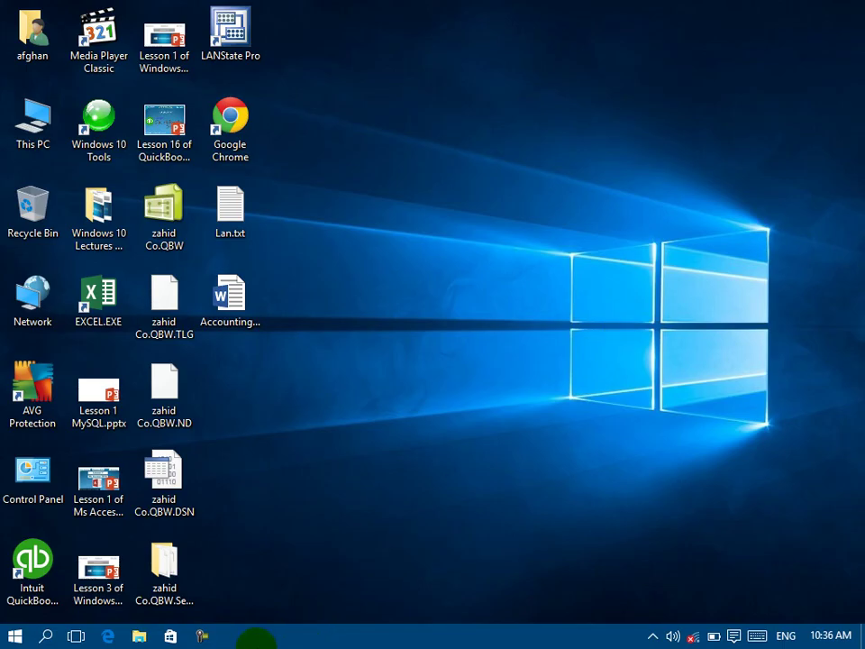
Open the Music folder from the Start menu, view it, and close its window
click(14, 635)
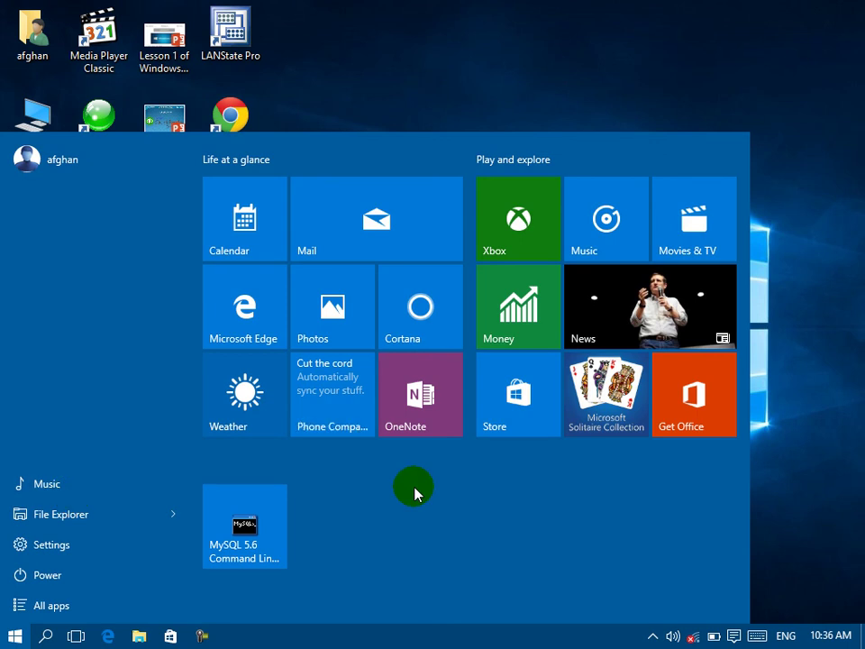
click(89, 477)
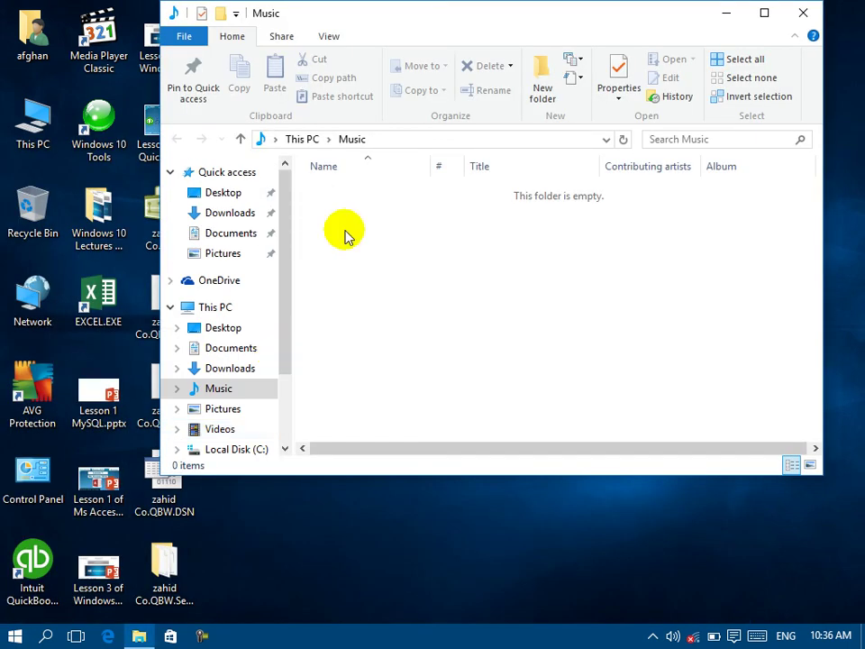
click(807, 12)
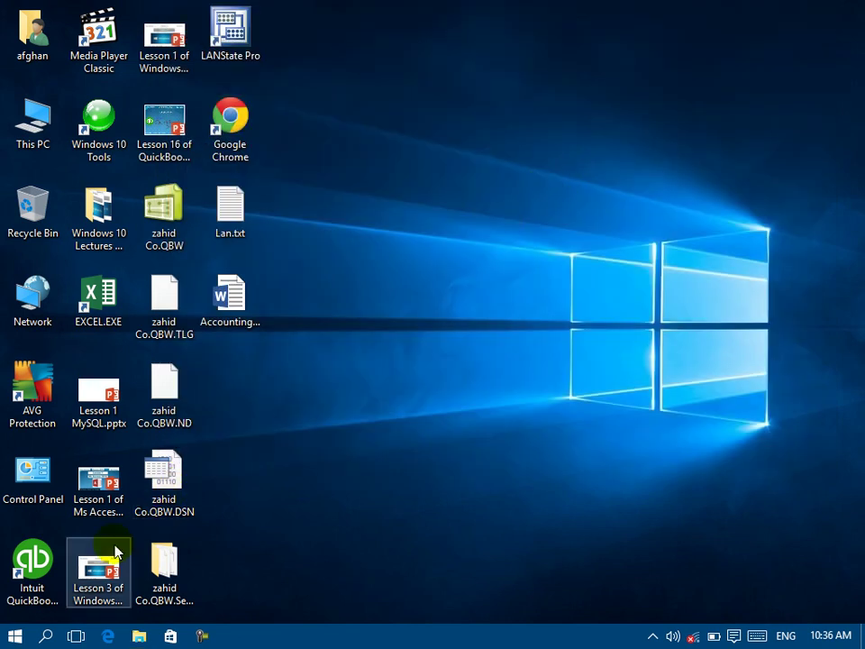
Show the account options of the user in the Start menu, including lock and sign out, and dismiss them
click(13, 634)
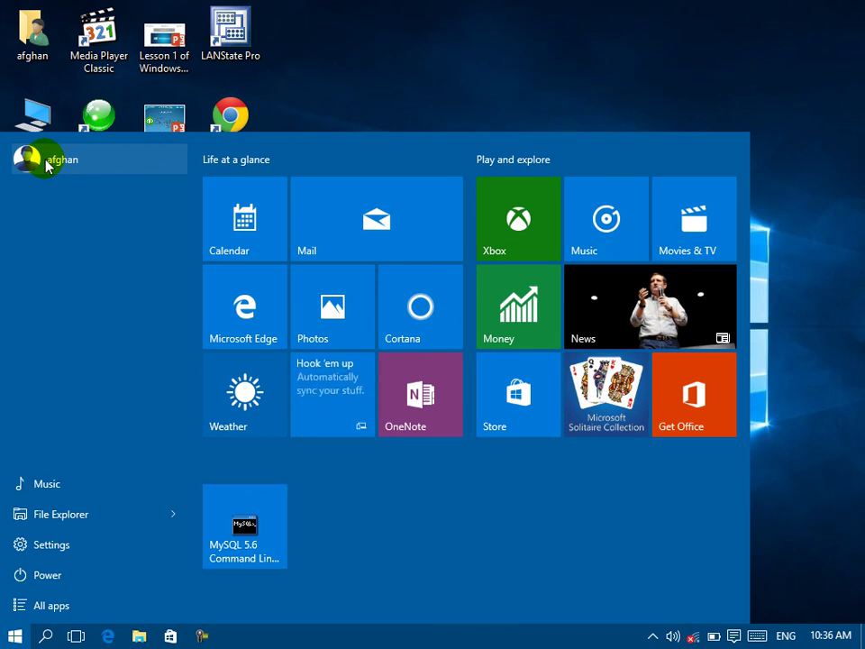
click(47, 164)
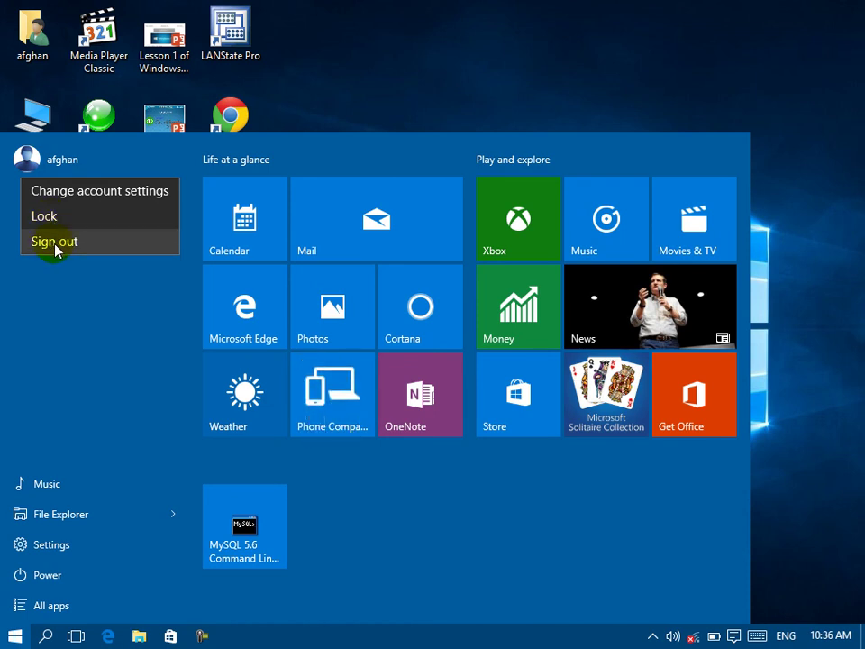
click(105, 377)
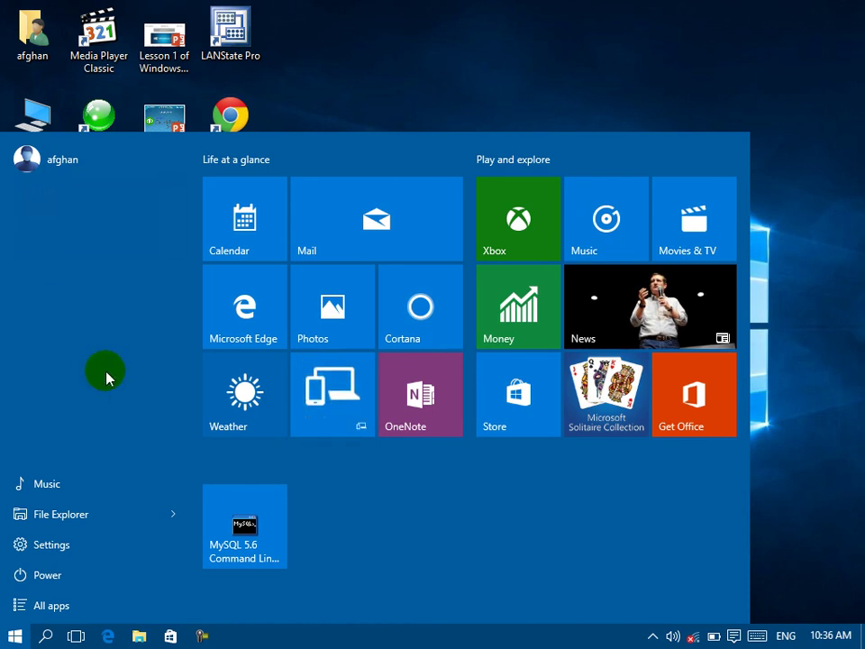
Pin Access 2016 from the full app list to Start, and test the new tile by launching and closing the program
mouse_move(265, 474)
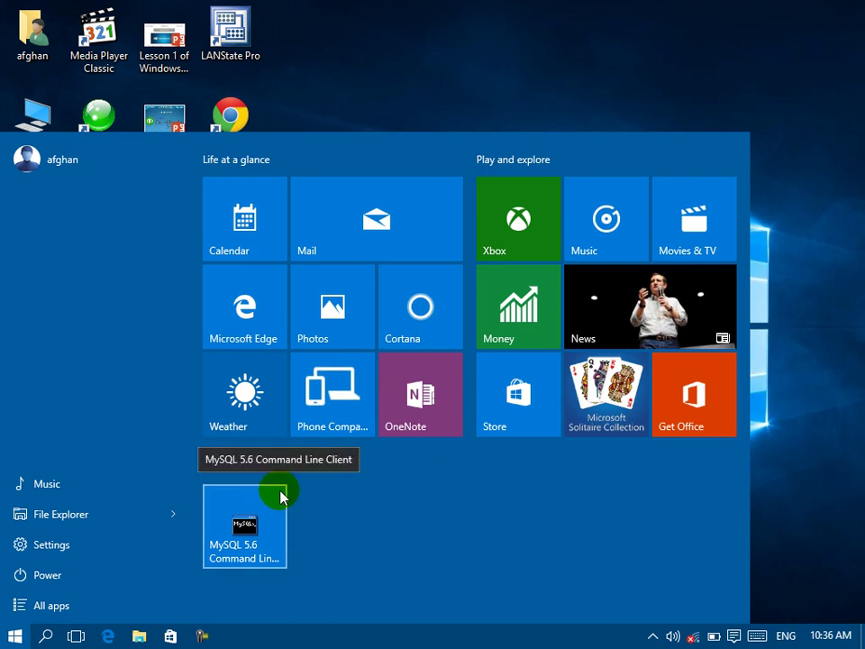
click(58, 606)
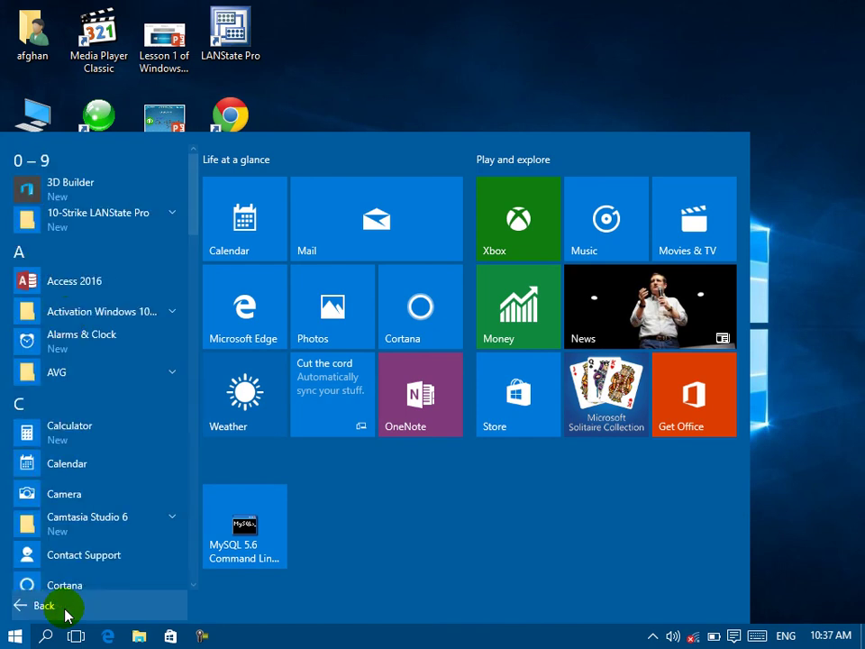
right_click(68, 291)
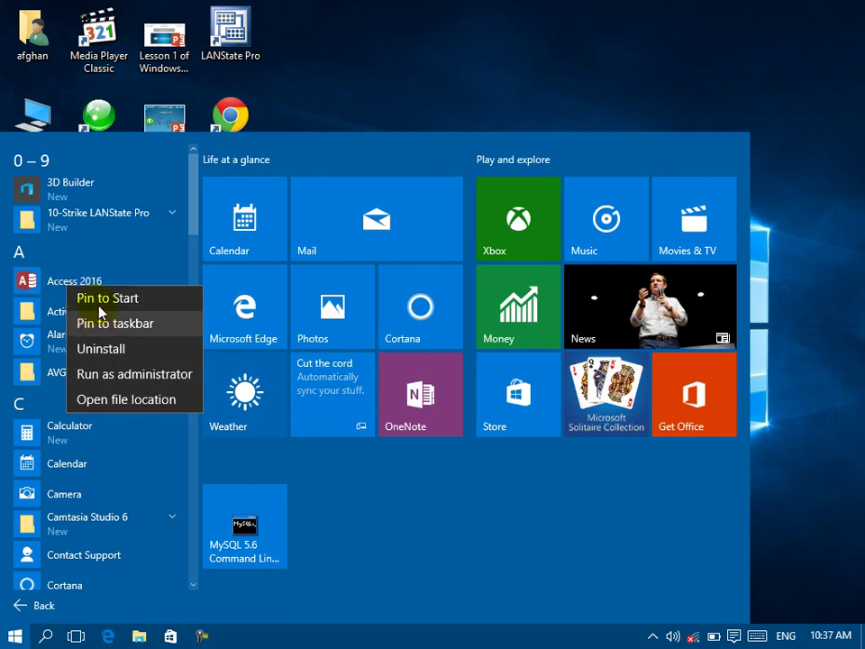
click(101, 300)
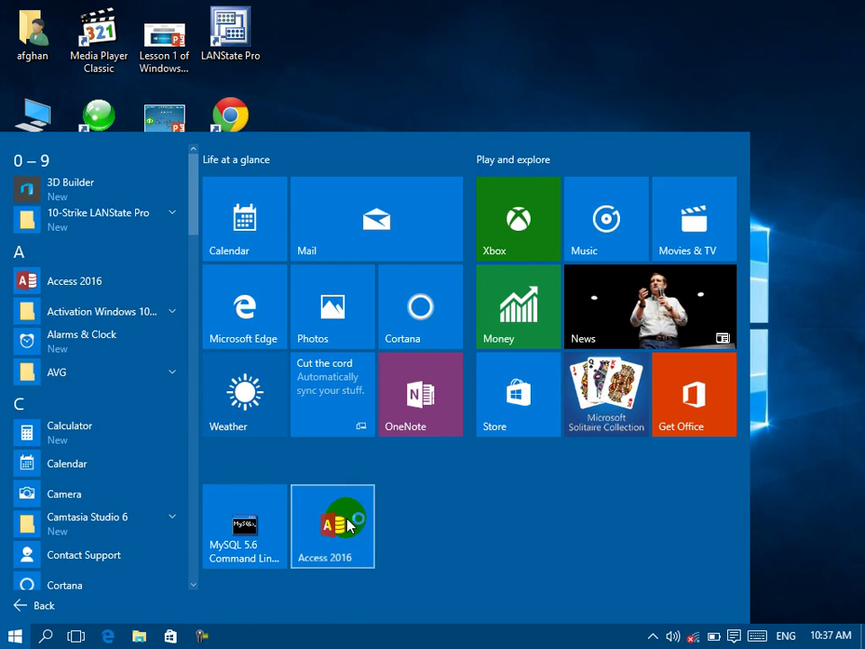
click(348, 526)
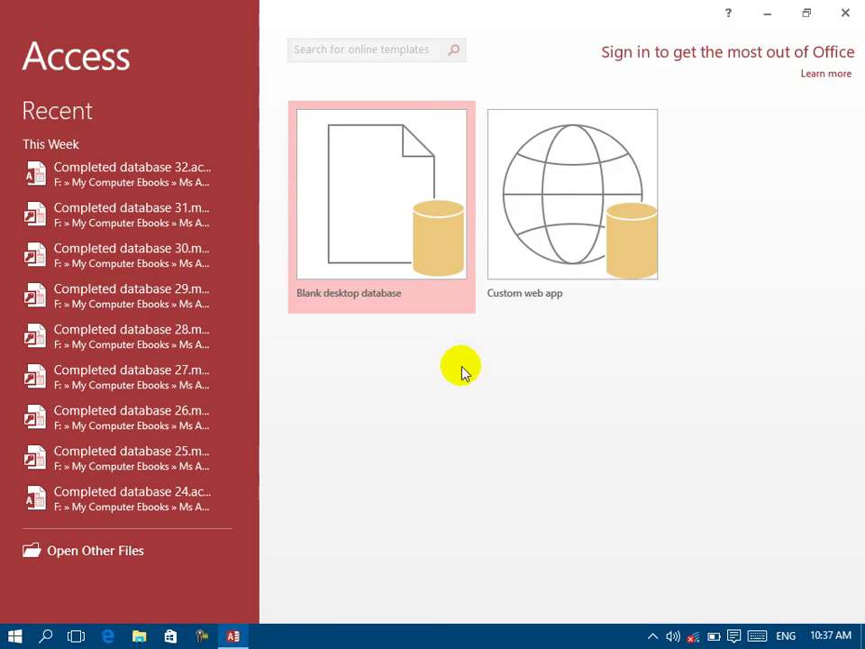
click(858, 7)
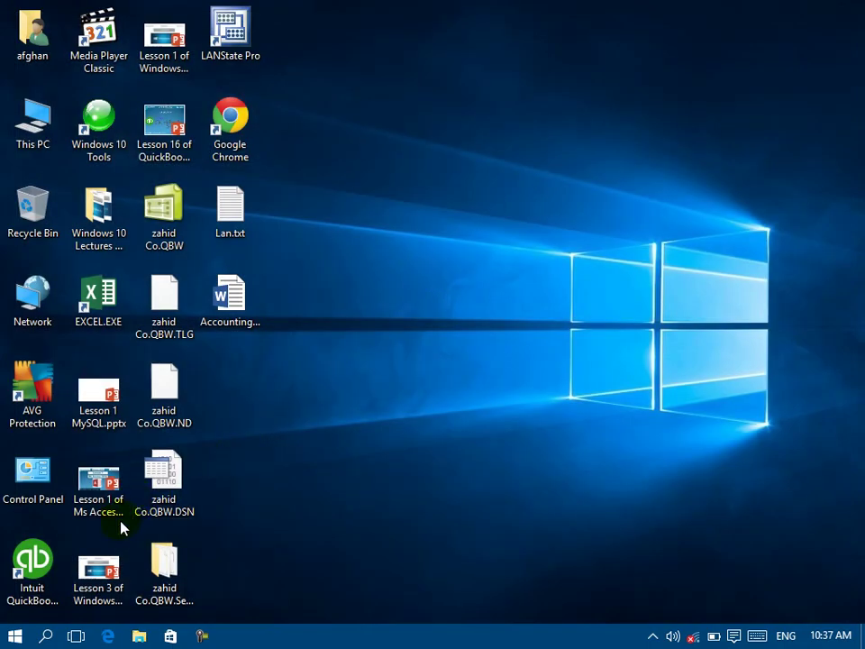
Pin Calculator from the full app list to Start and unpin it again
click(16, 640)
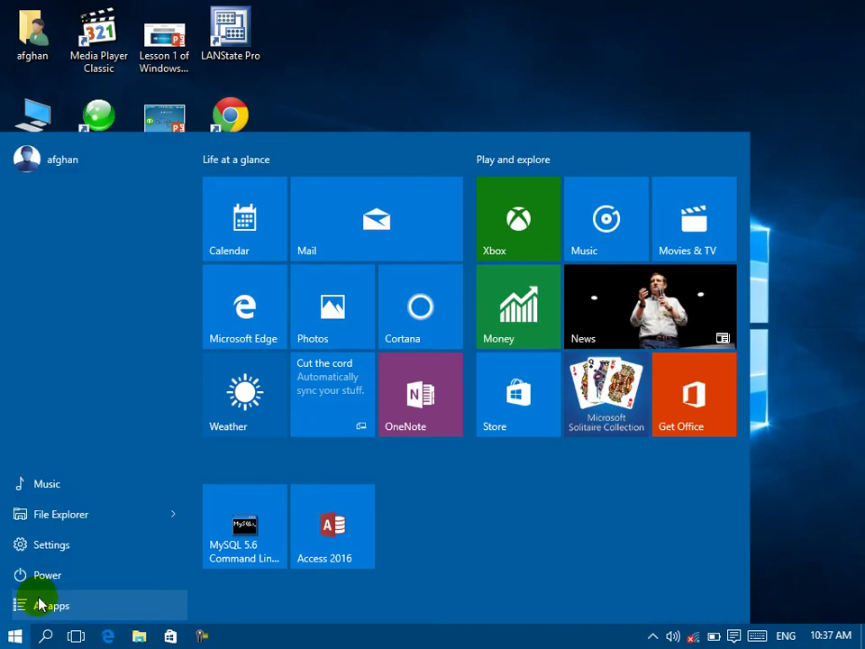
click(42, 605)
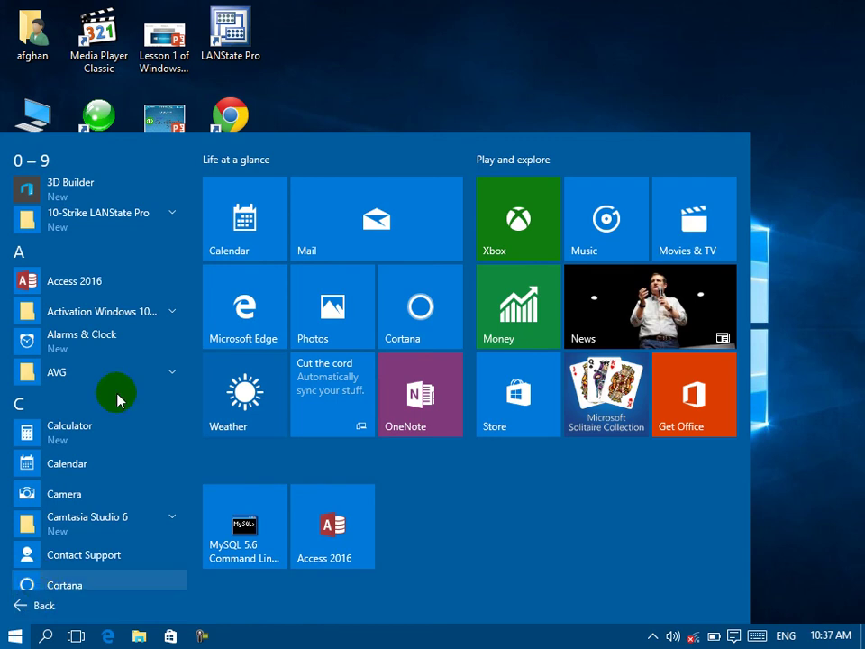
right_click(70, 428)
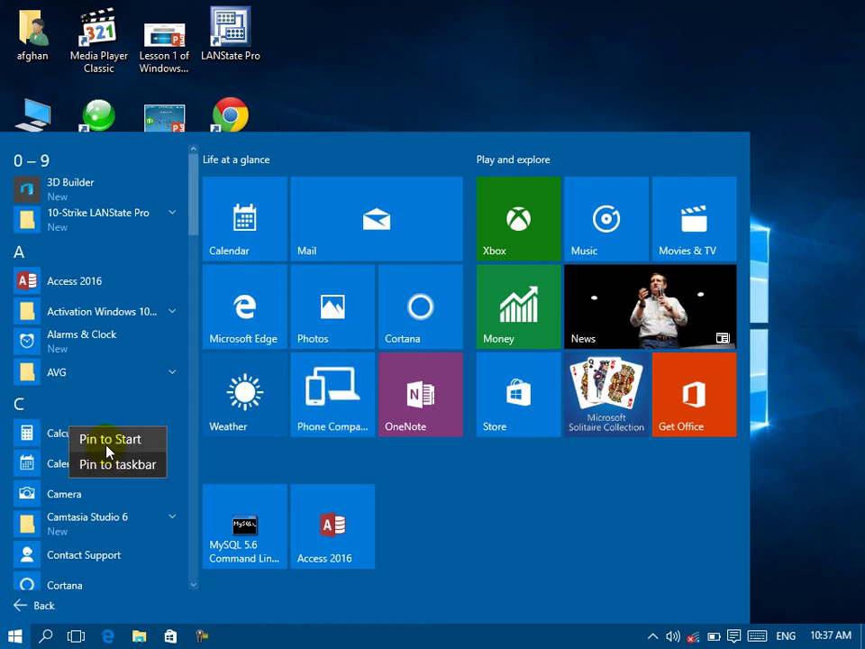
click(106, 445)
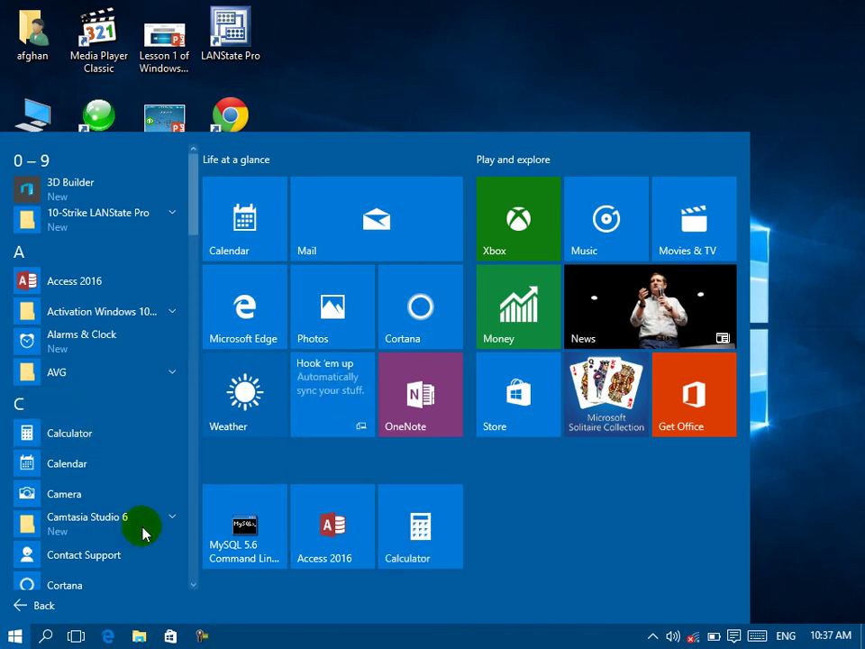
right_click(74, 437)
click(134, 451)
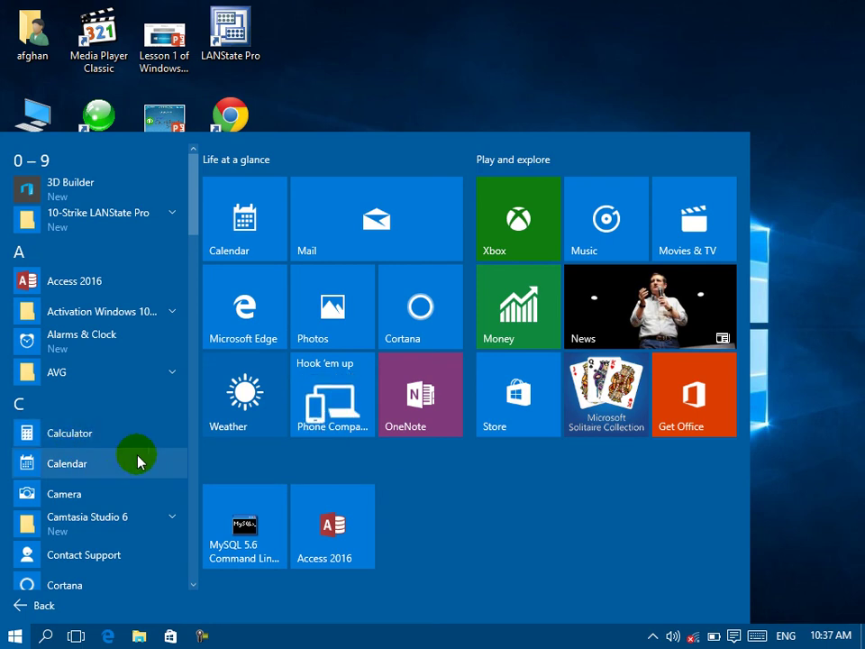
Pin Calculator to the taskbar, and test the shortcut by launching and closing the program
right_click(97, 435)
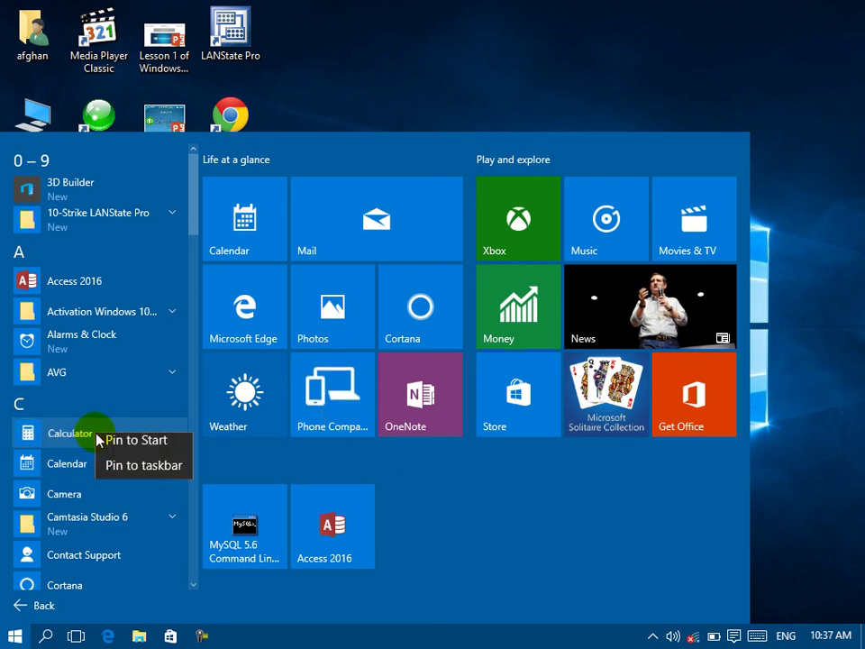
click(141, 482)
click(231, 637)
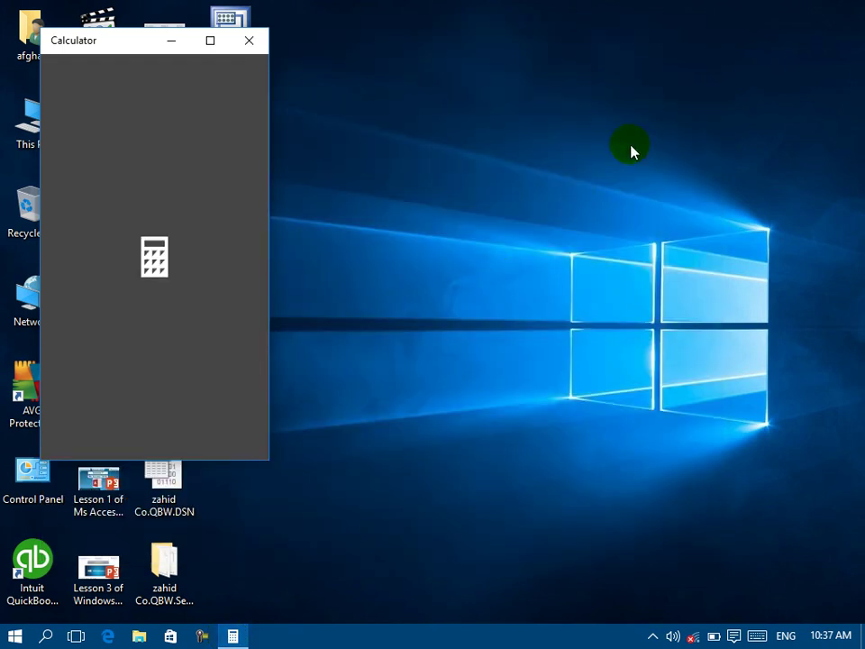
click(251, 42)
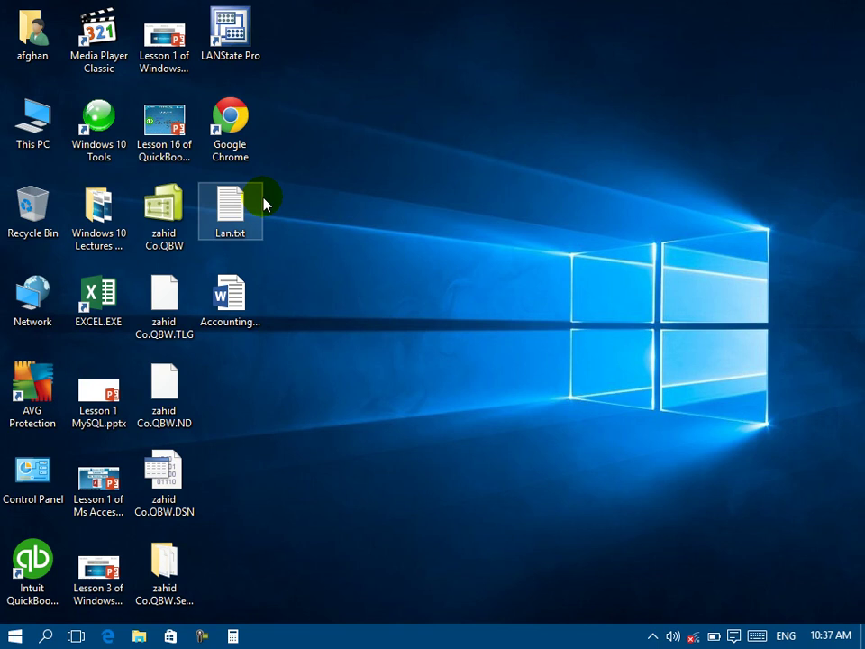
Bring up the Start menu over the desktop and dismiss it
key(super)
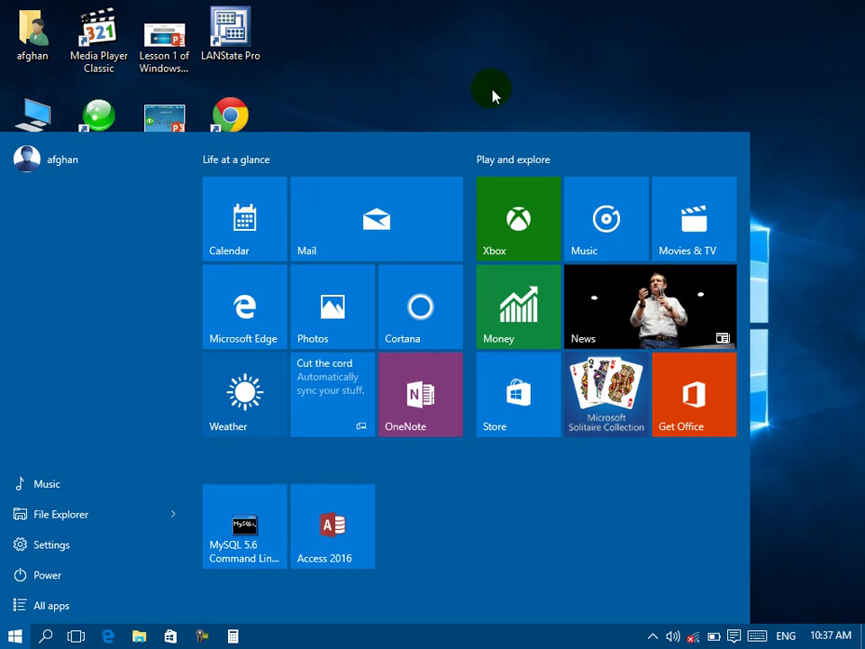
click(517, 93)
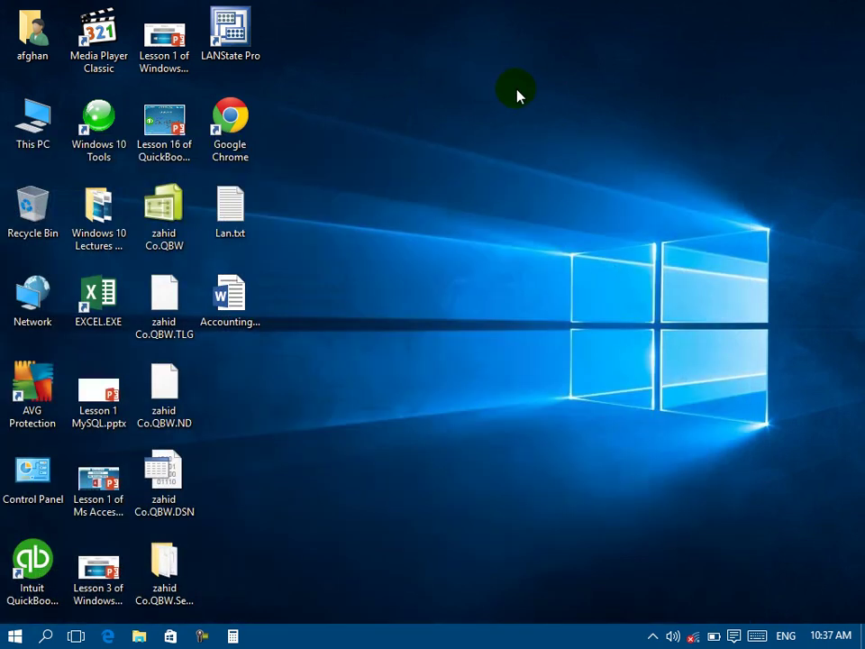